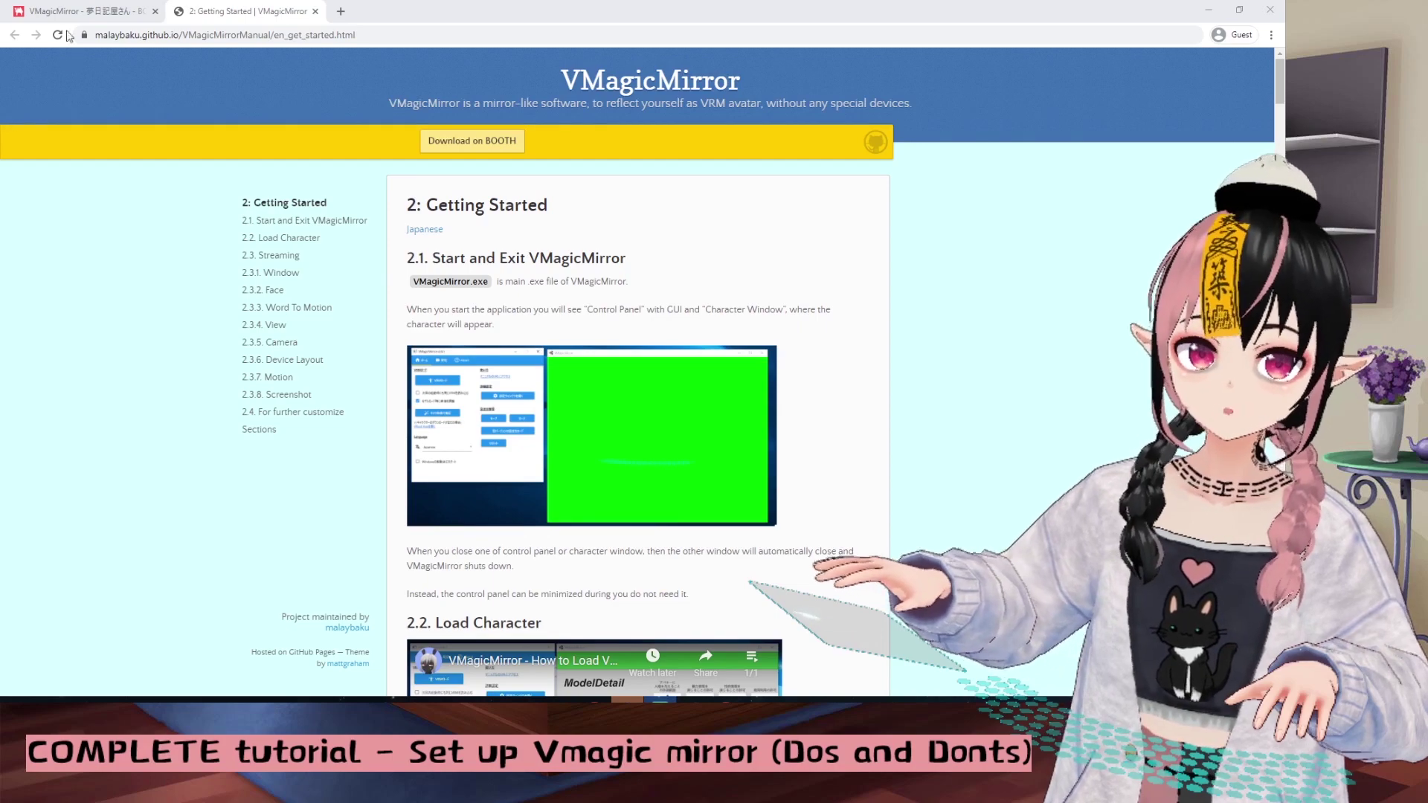
# Step: Start the free download of VMagicMirror_v1.6.1.zip on BOOTH, signing in with pixiv
pyautogui.click(82, 12)
pyautogui.moveTo(215, 35); pyautogui.dragTo(86, 37)
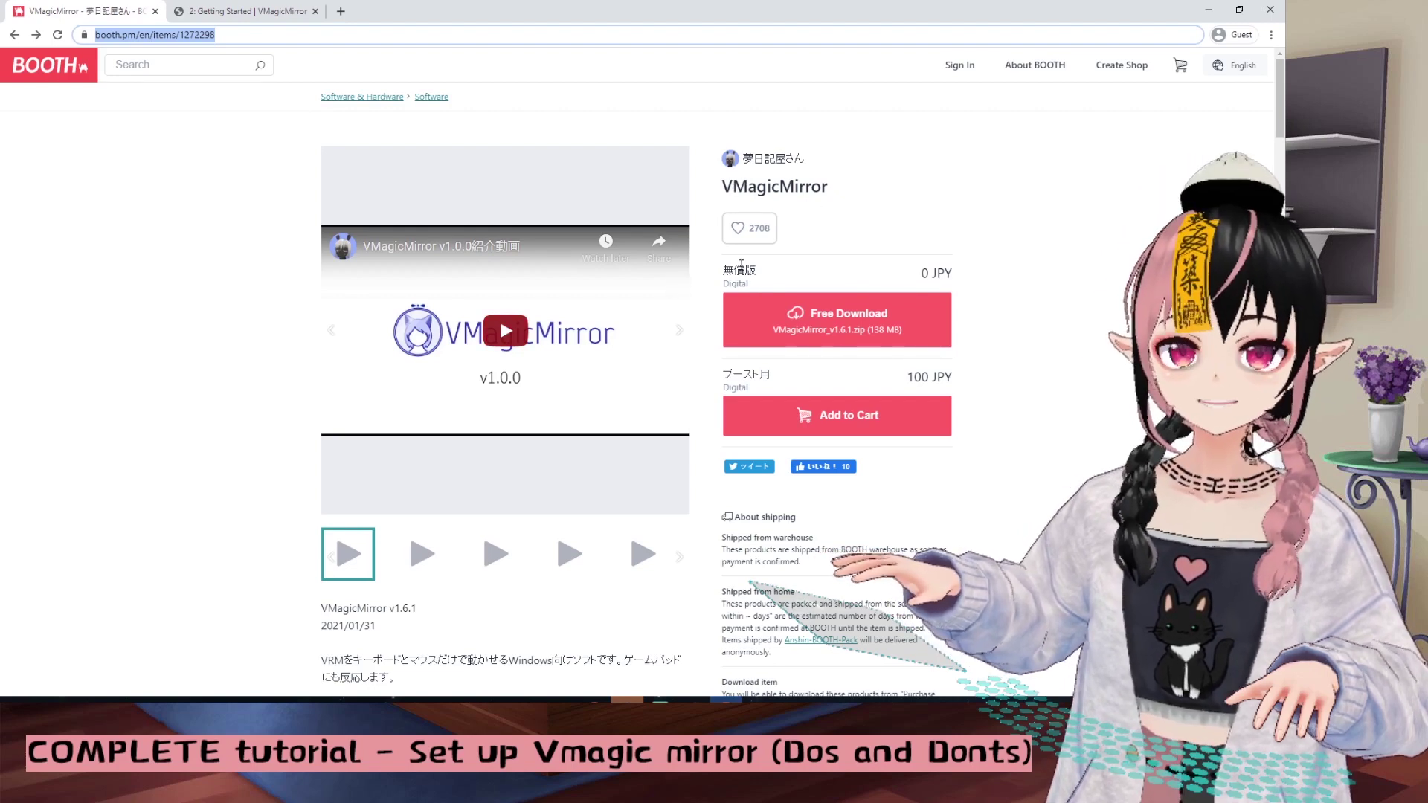
pyautogui.moveTo(726, 272); pyautogui.dragTo(759, 273)
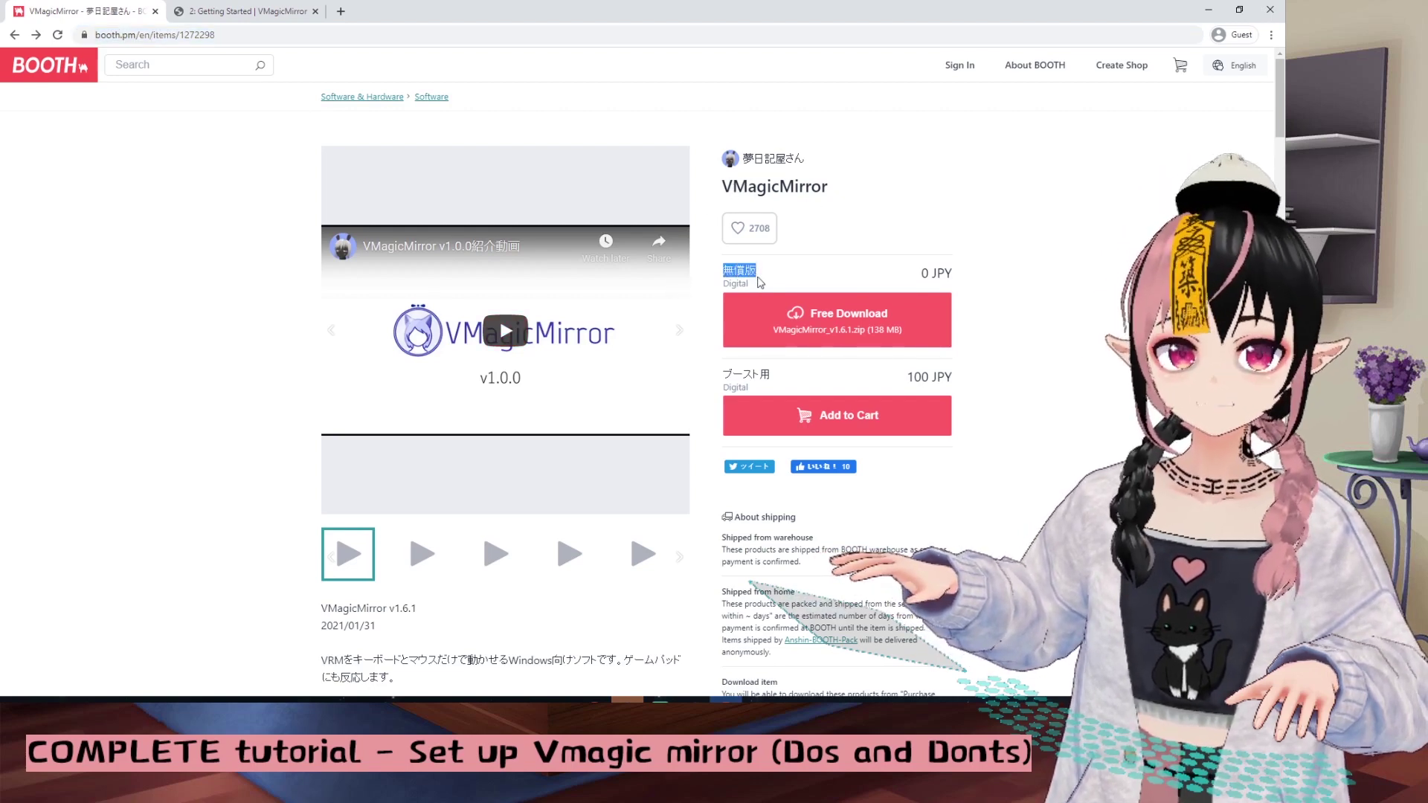
pyautogui.click(808, 325)
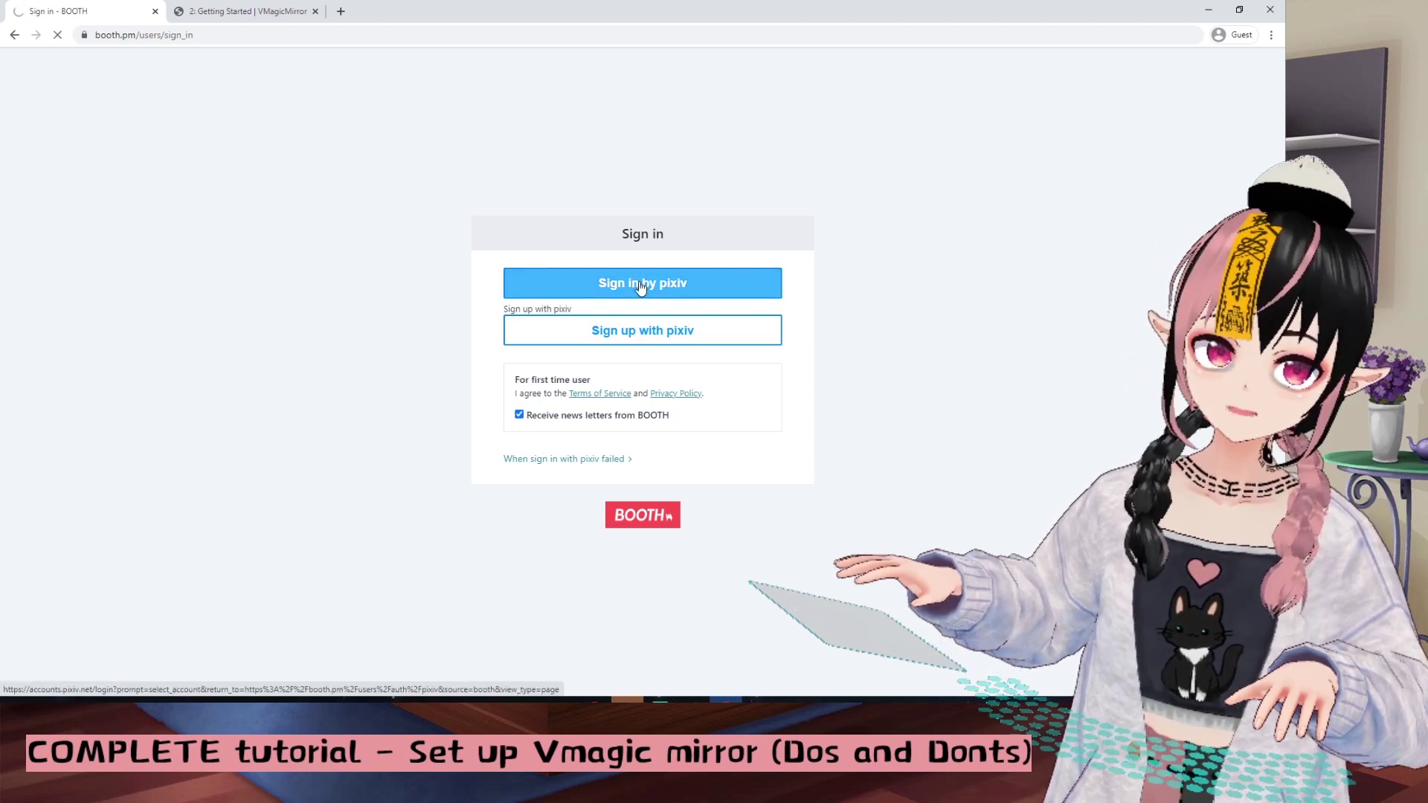
pyautogui.click(641, 287)
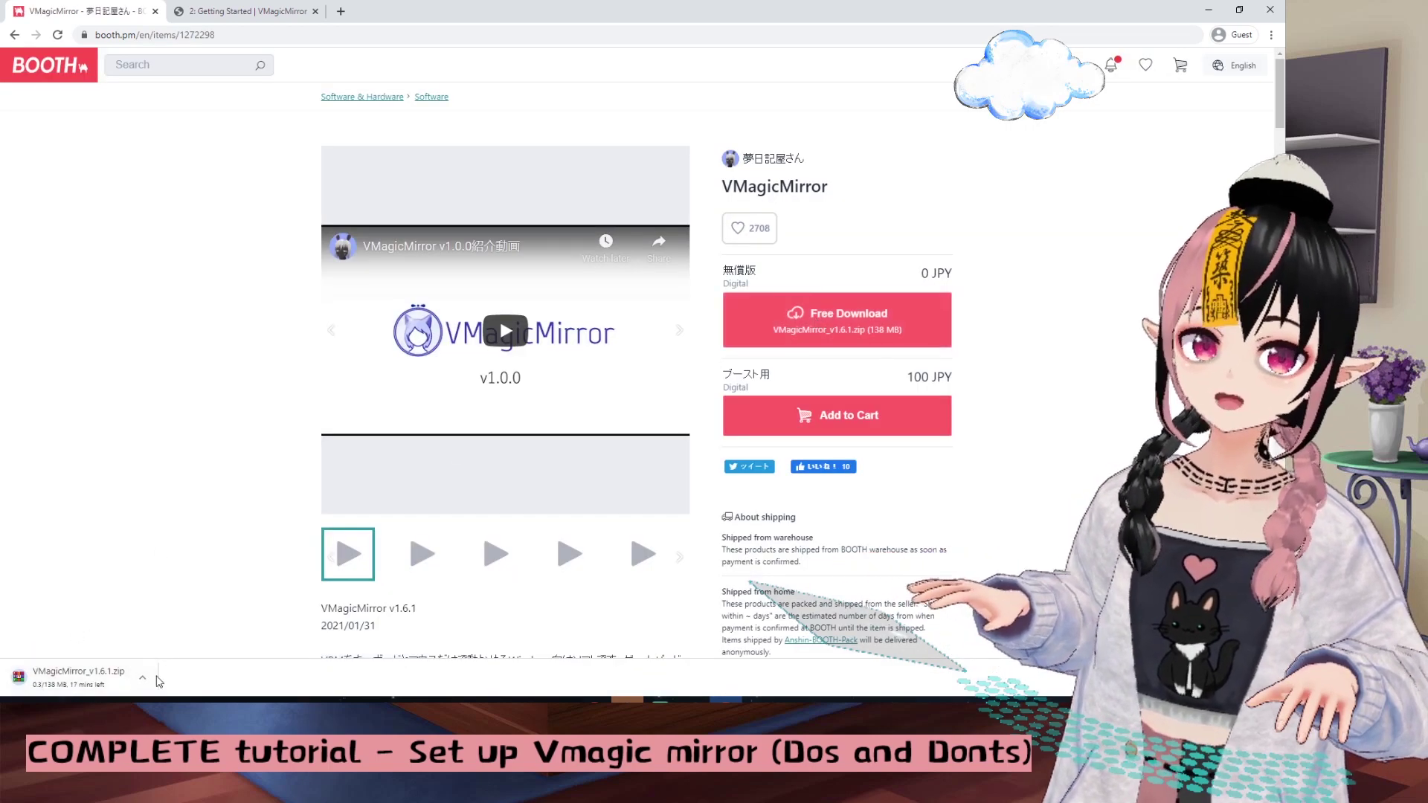
# Step: Go into the nested VMagicMirror_v1.6.0 folders in Stream lab and run VMagicMirror.exe
pyautogui.hotkey('alt', 'Tab')
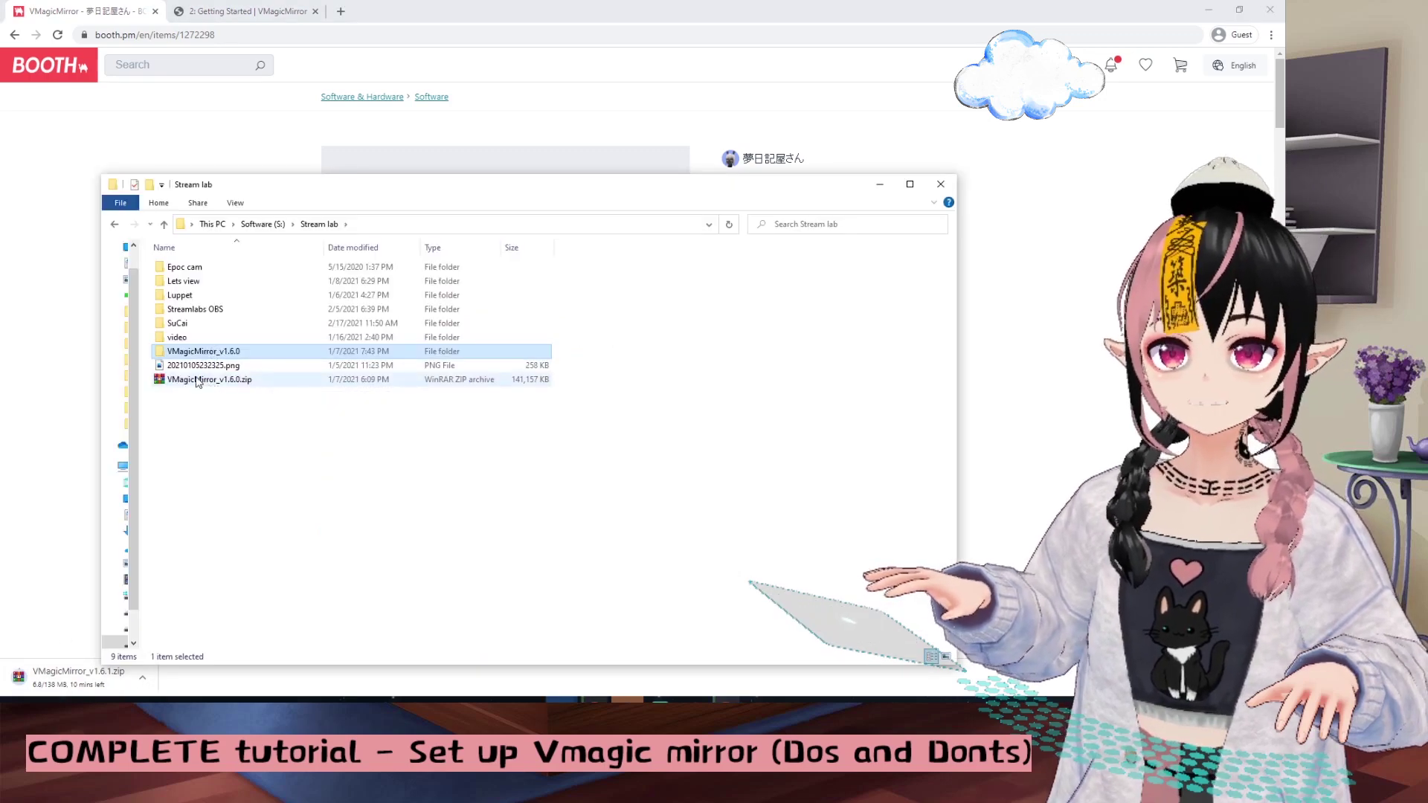
pyautogui.rightClick(215, 381)
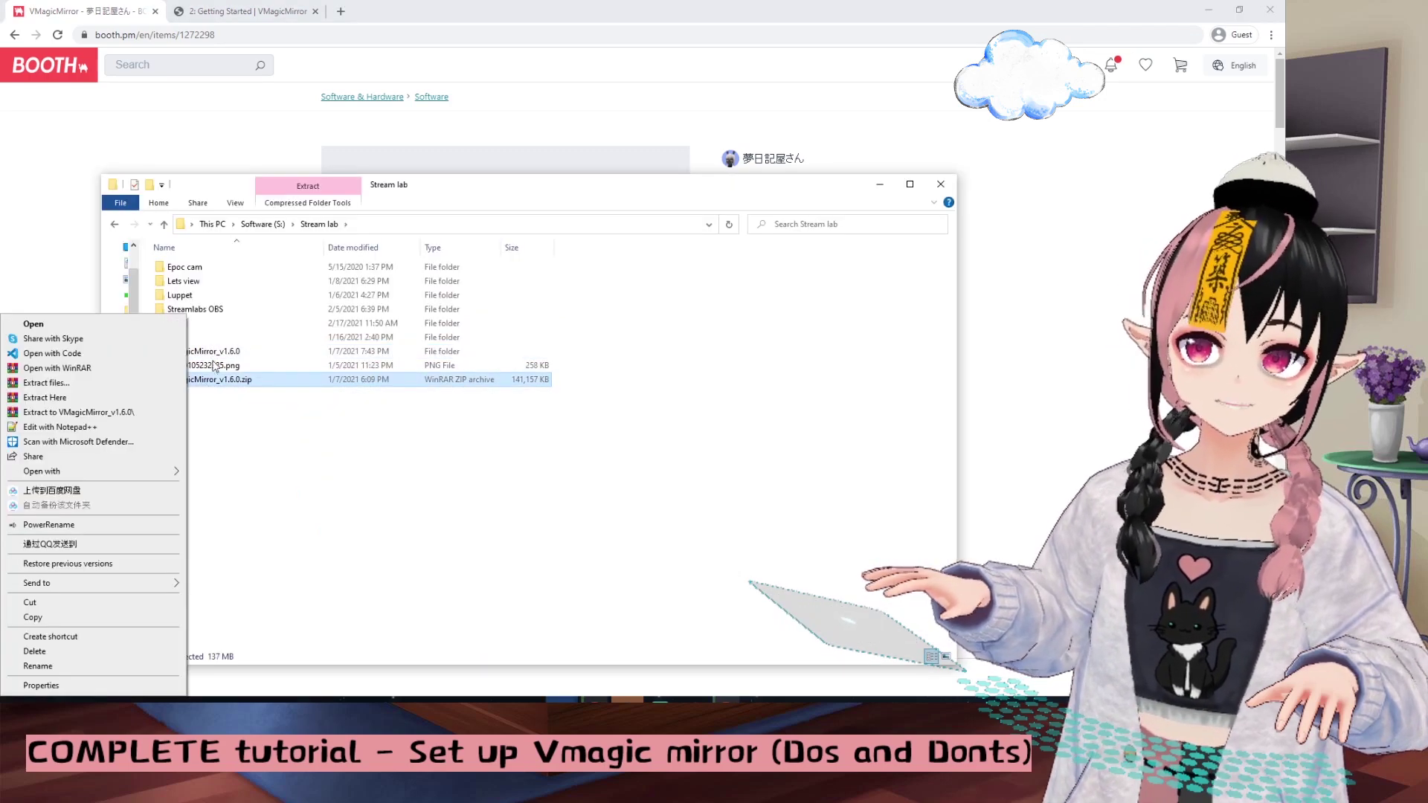
pyautogui.click(211, 356)
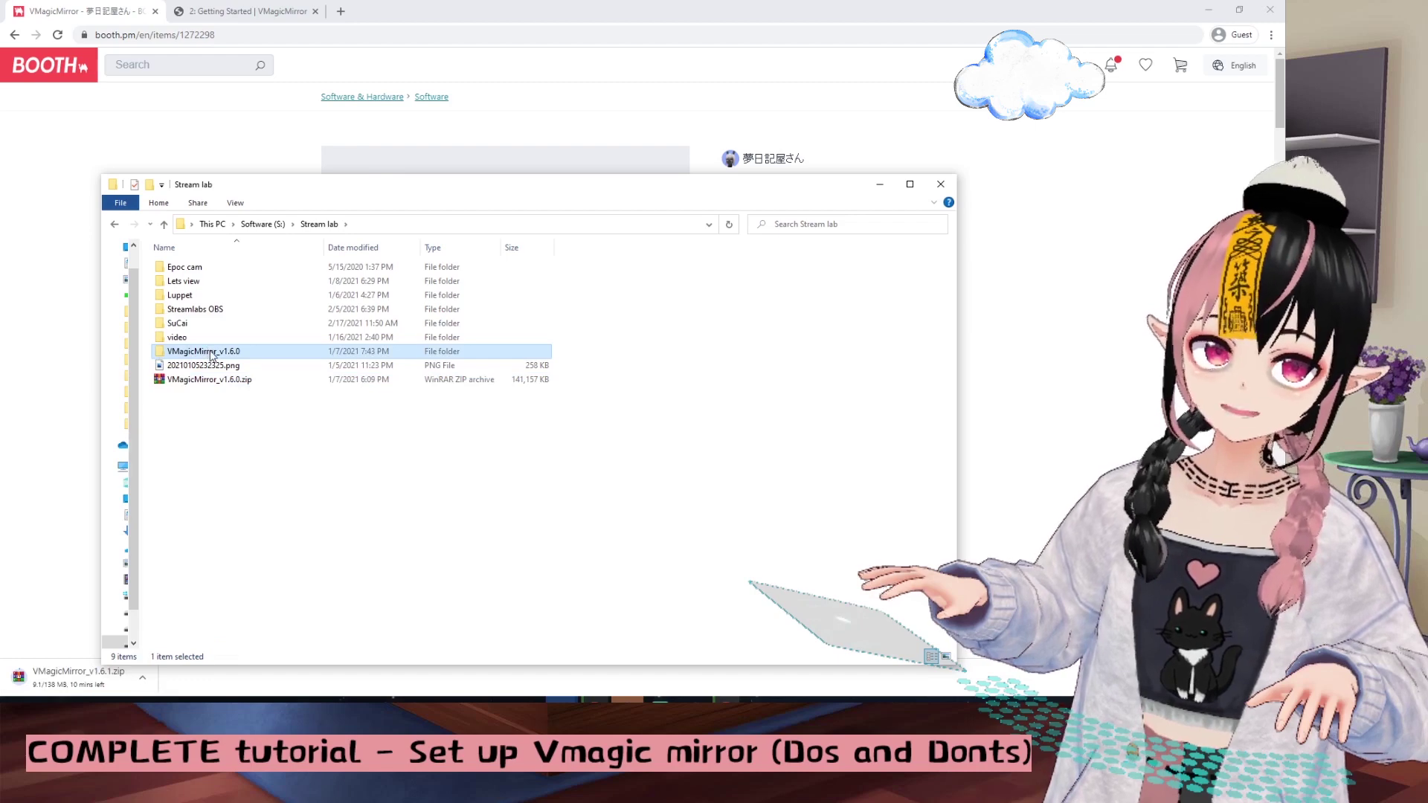
pyautogui.doubleClick(211, 356)
pyautogui.doubleClick(156, 266)
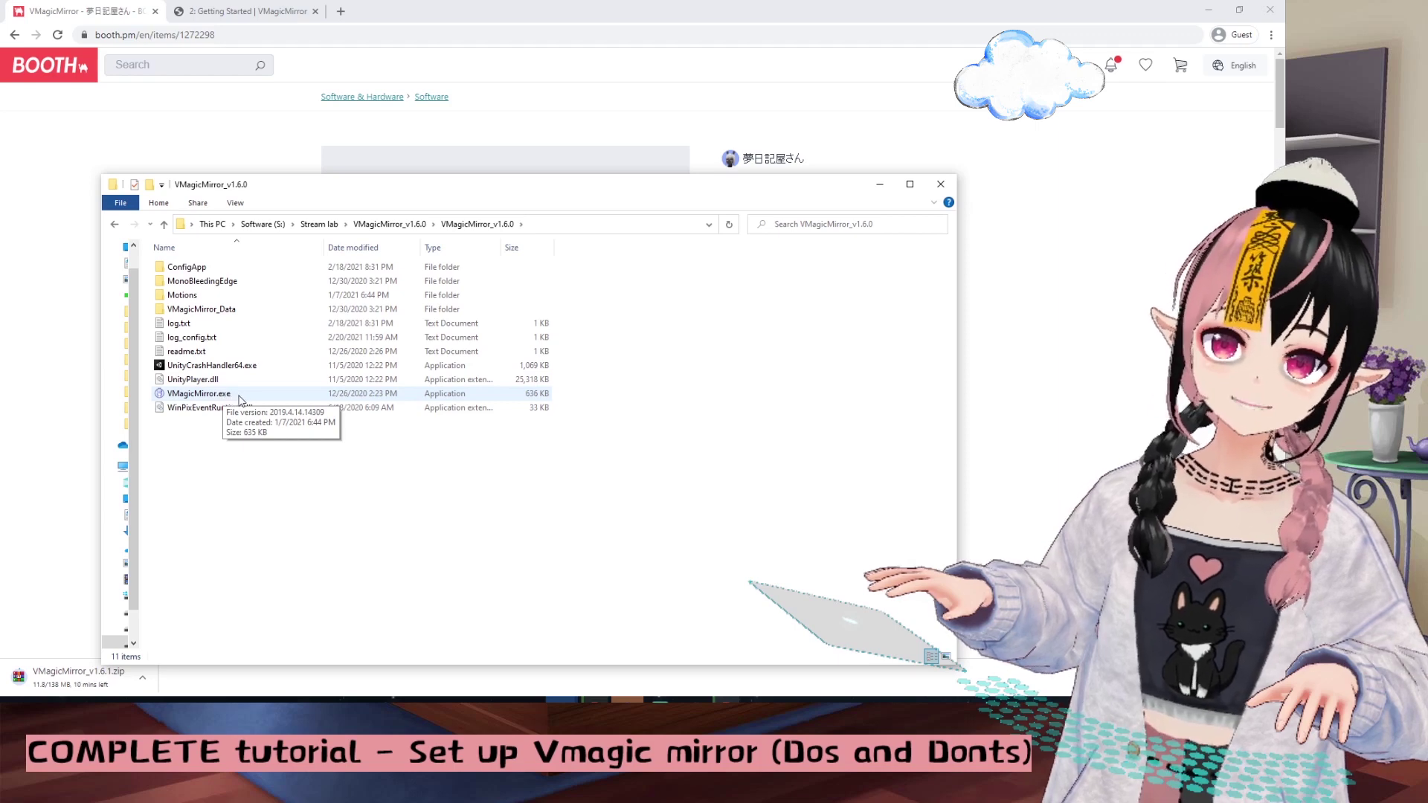
pyautogui.doubleClick(236, 395)
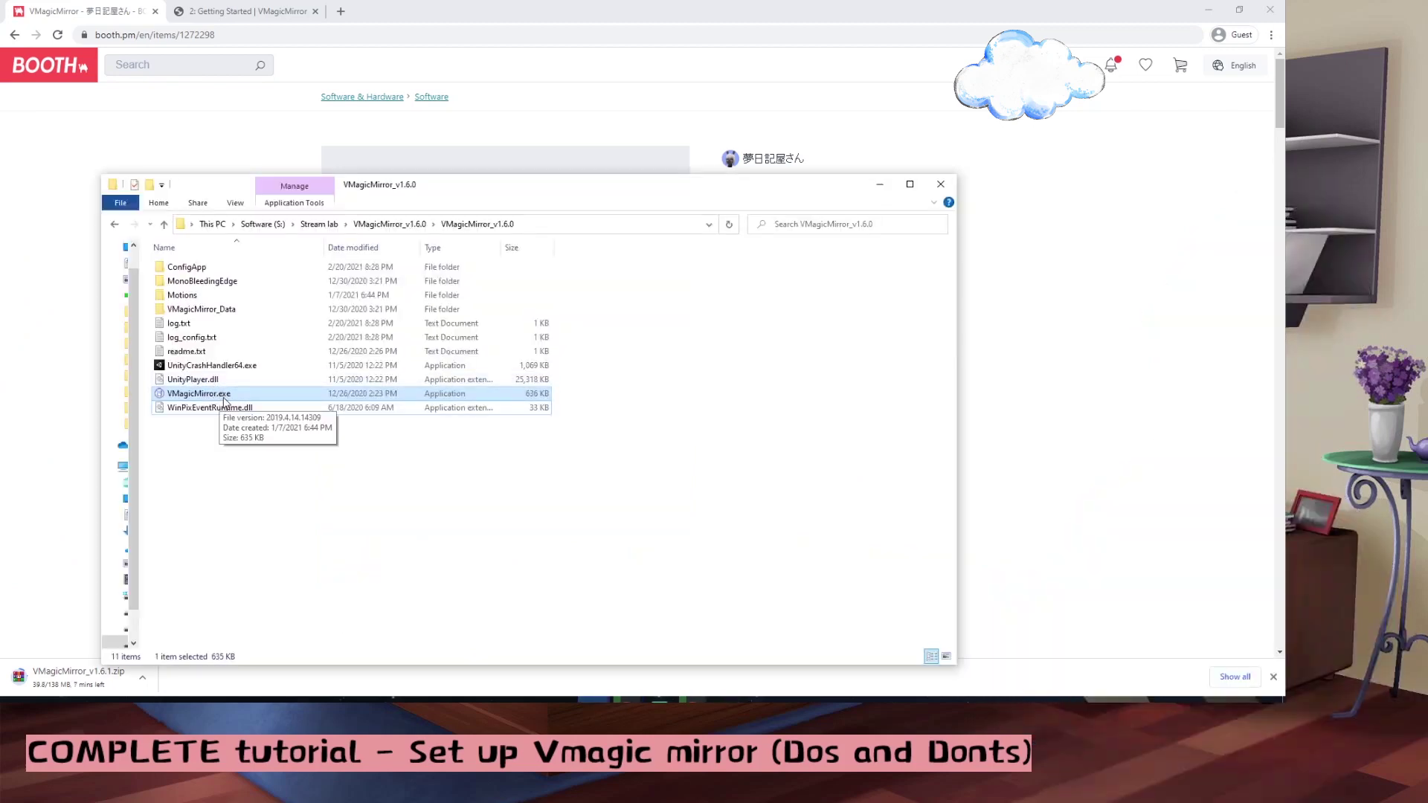
# Step: Launch VMagicMirror, place the control panel left of the green character window, and choose Load File on PC
pyautogui.doubleClick(220, 400)
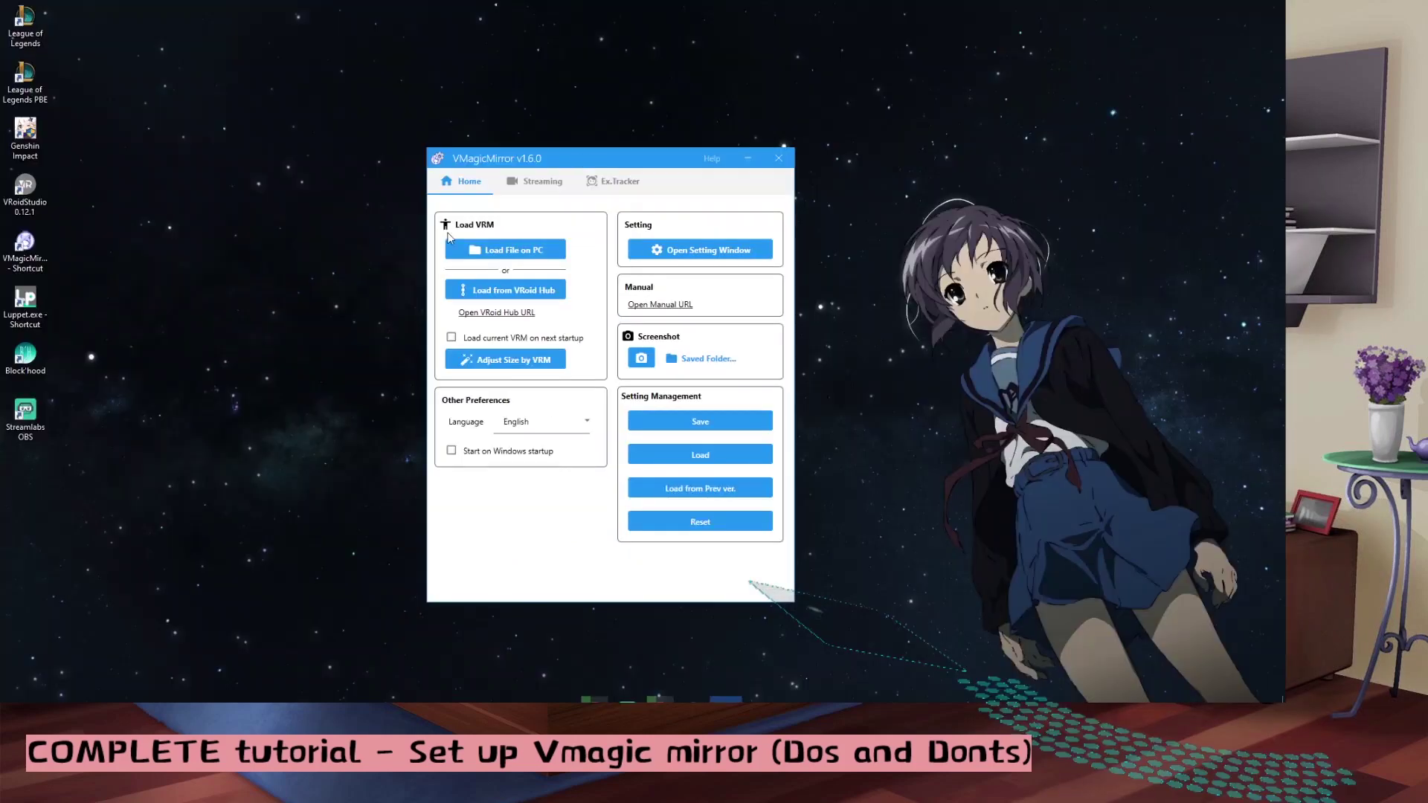
pyautogui.moveTo(584, 159); pyautogui.dragTo(501, 162)
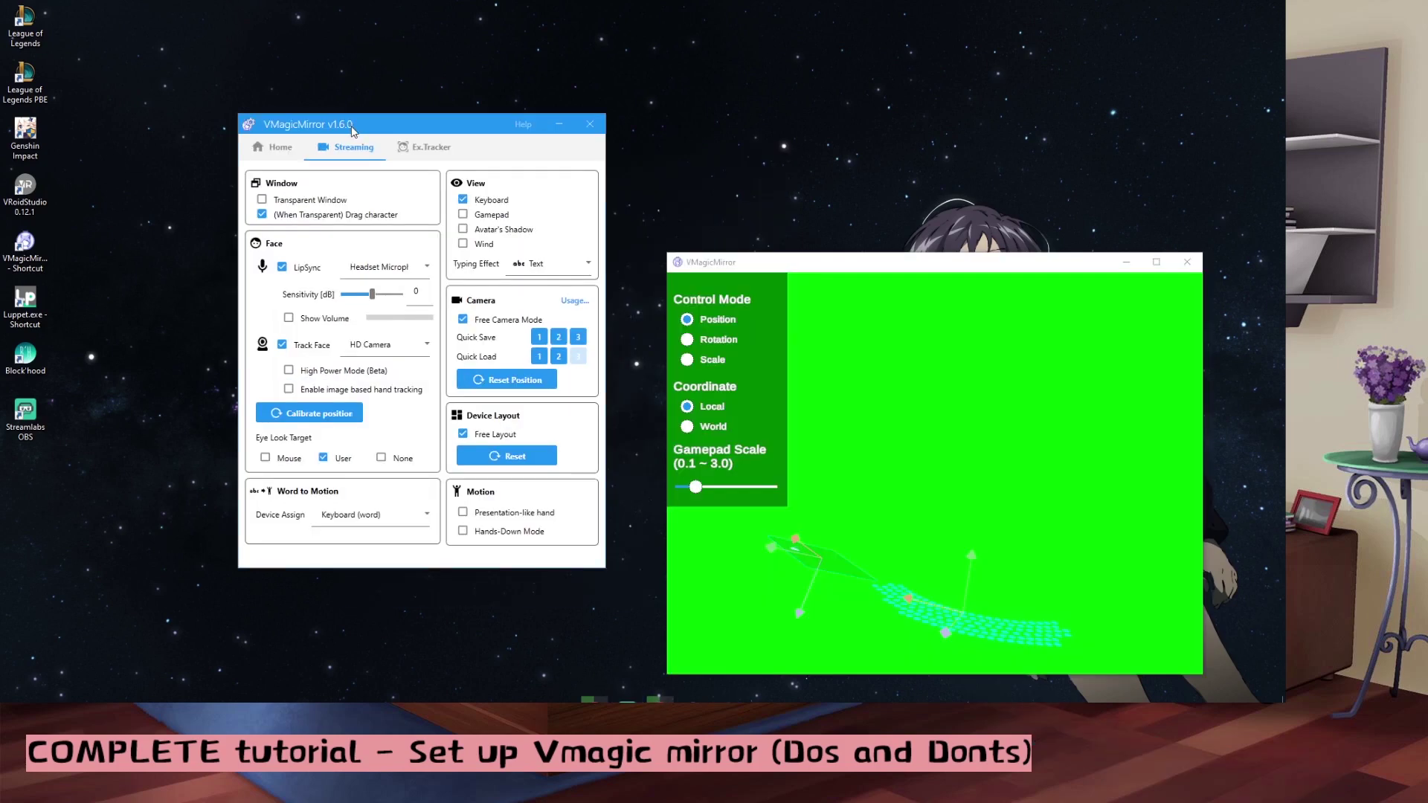
pyautogui.moveTo(417, 128); pyautogui.dragTo(331, 156)
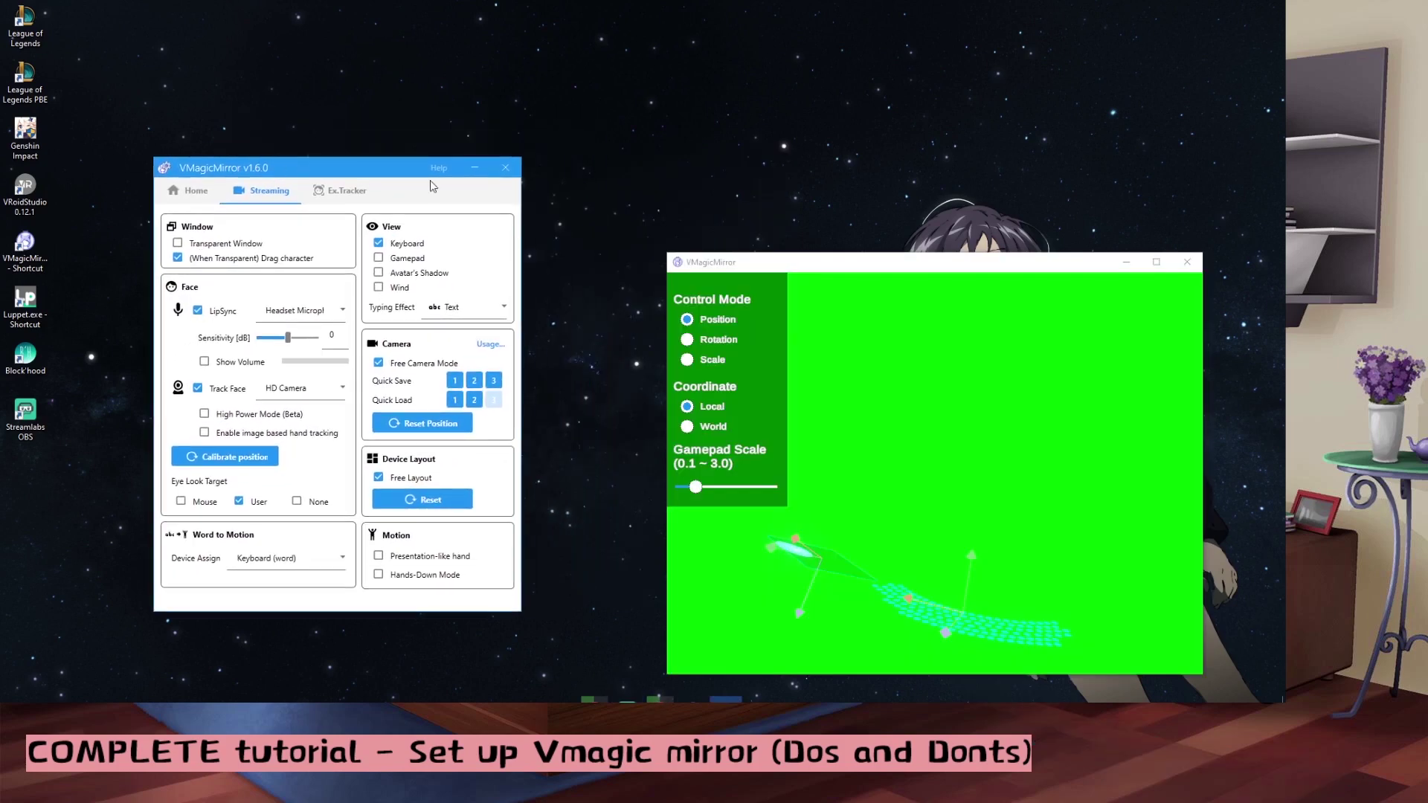
pyautogui.moveTo(755, 268); pyautogui.dragTo(638, 180)
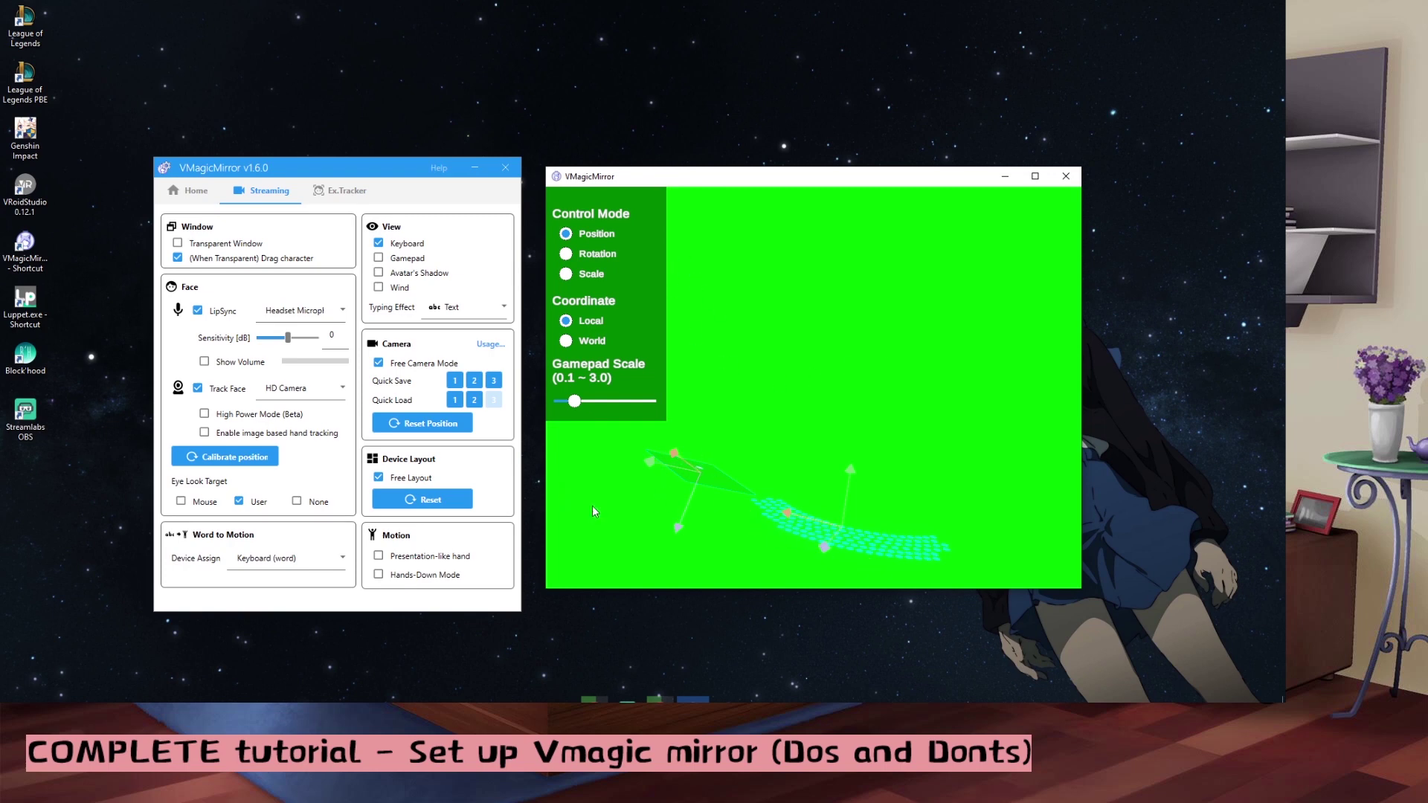
pyautogui.click(199, 192)
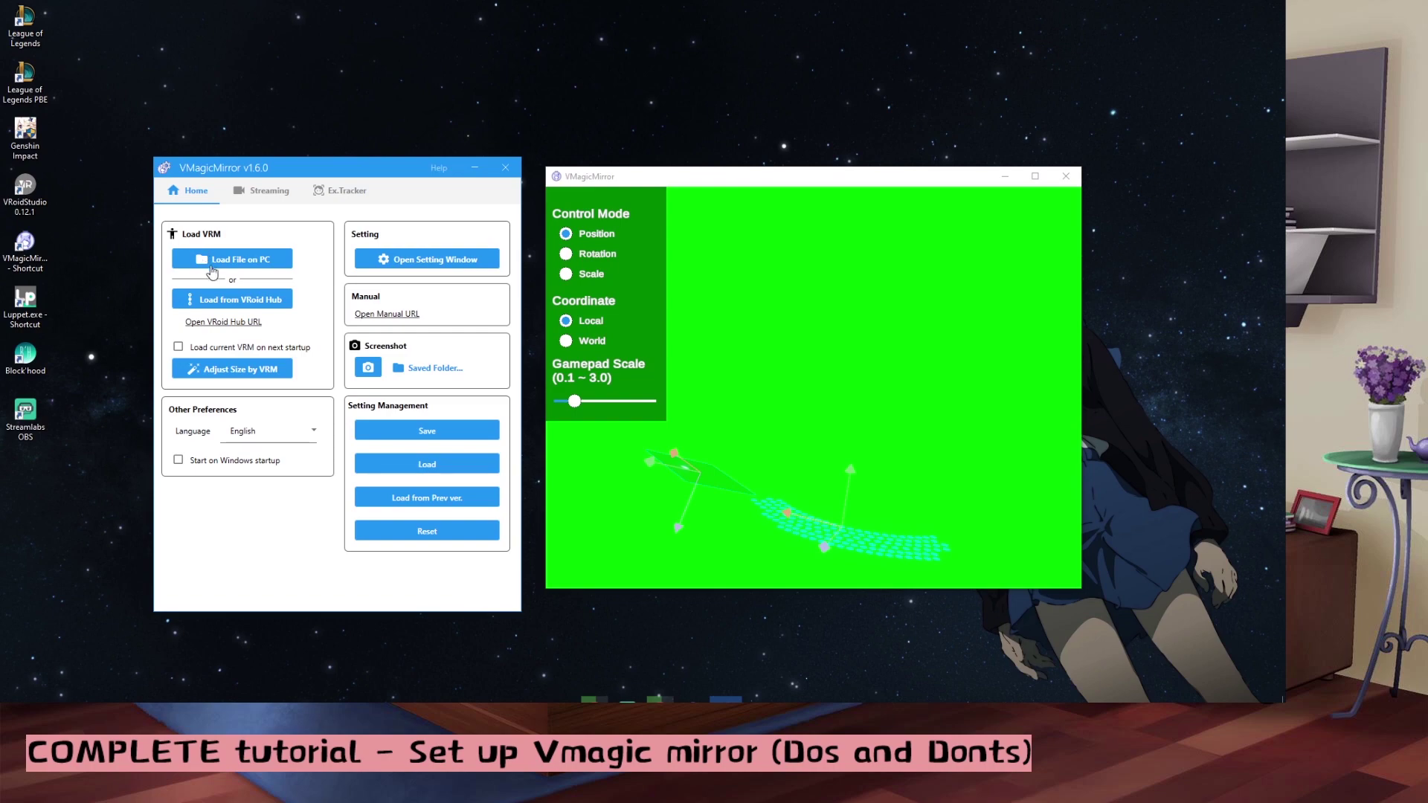
pyautogui.click(214, 261)
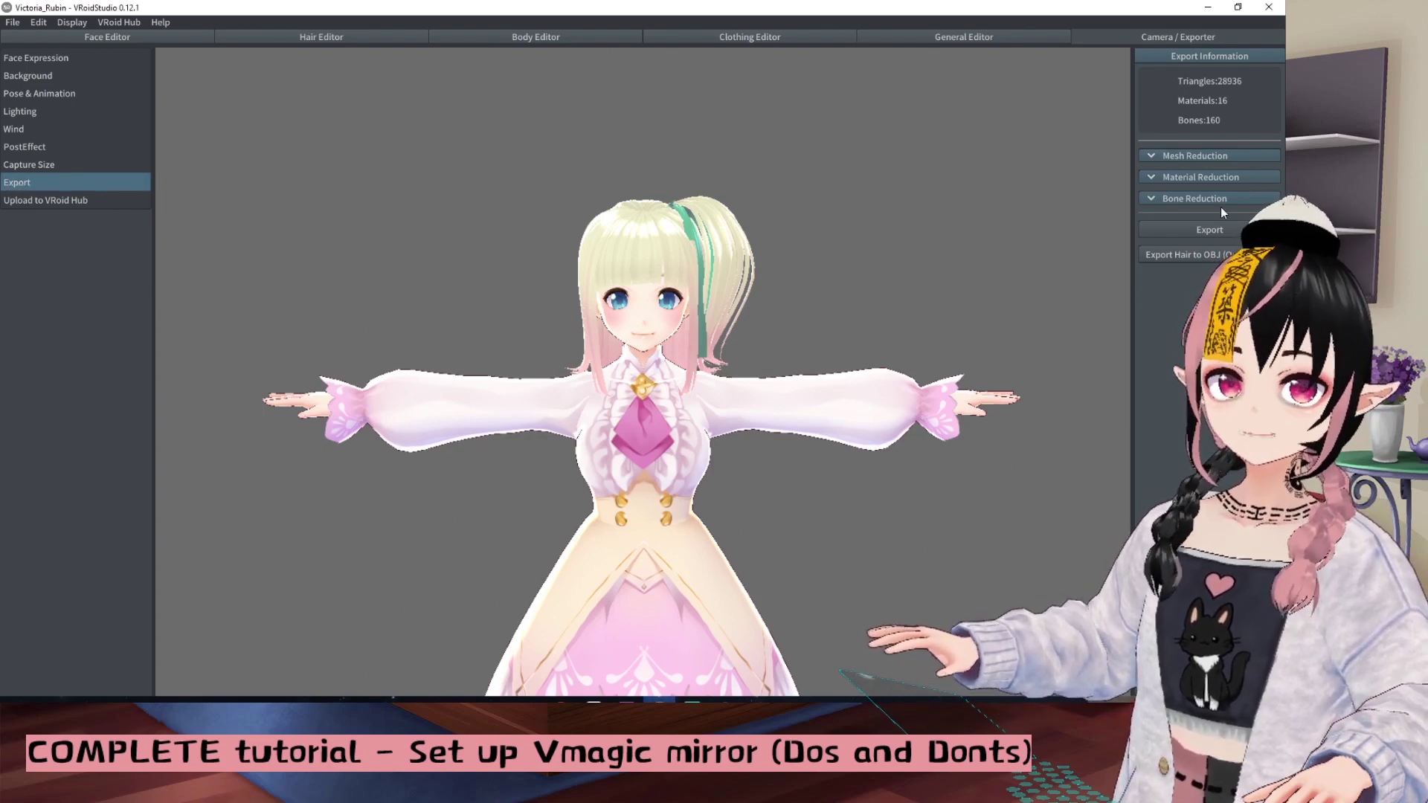
# Step: Export the avatar as Victoria_Rubin.vrm to the Desktop with Name '1' and Author '2'
pyautogui.click(1180, 227)
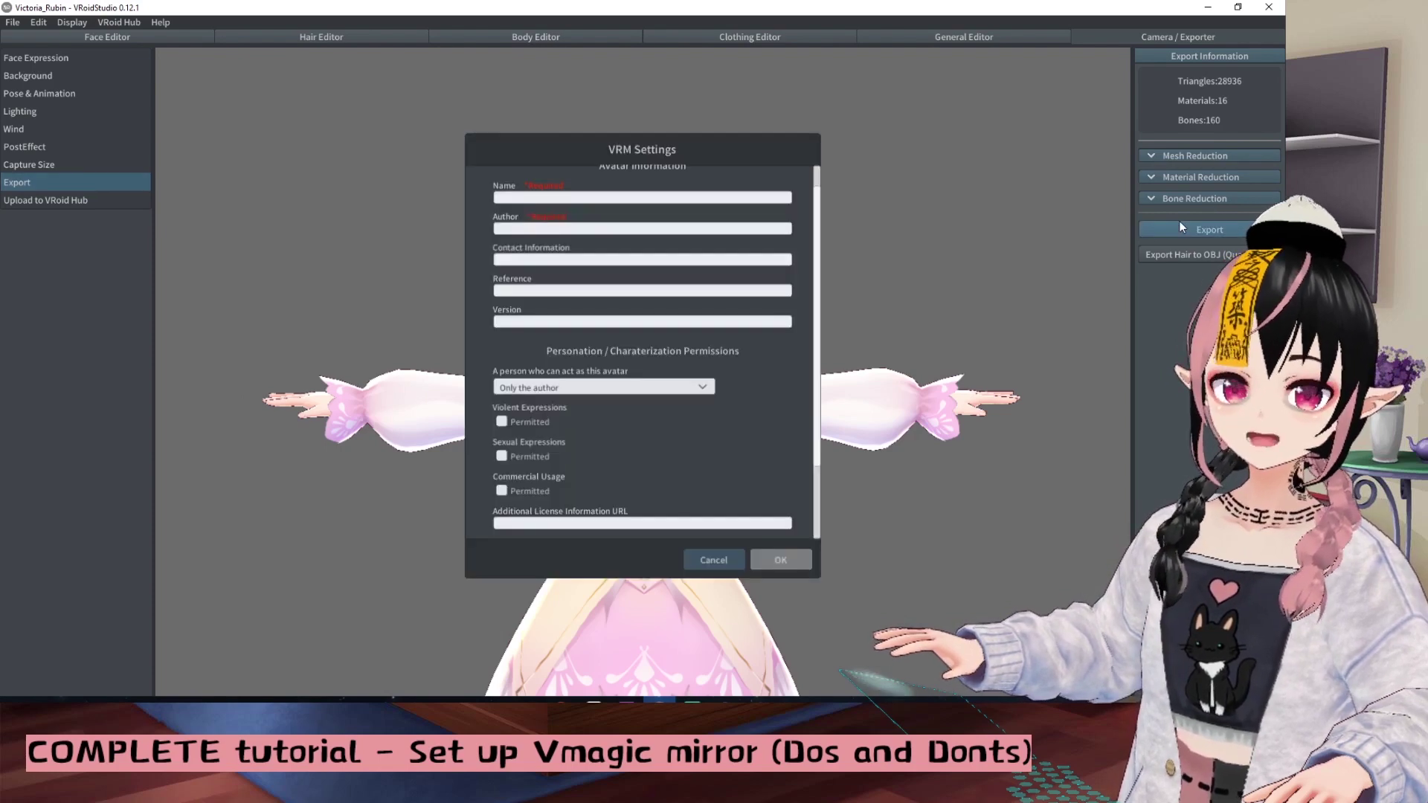
pyautogui.click(537, 200)
pyautogui.write('1')
pyautogui.press('Tab')
pyautogui.write('2')
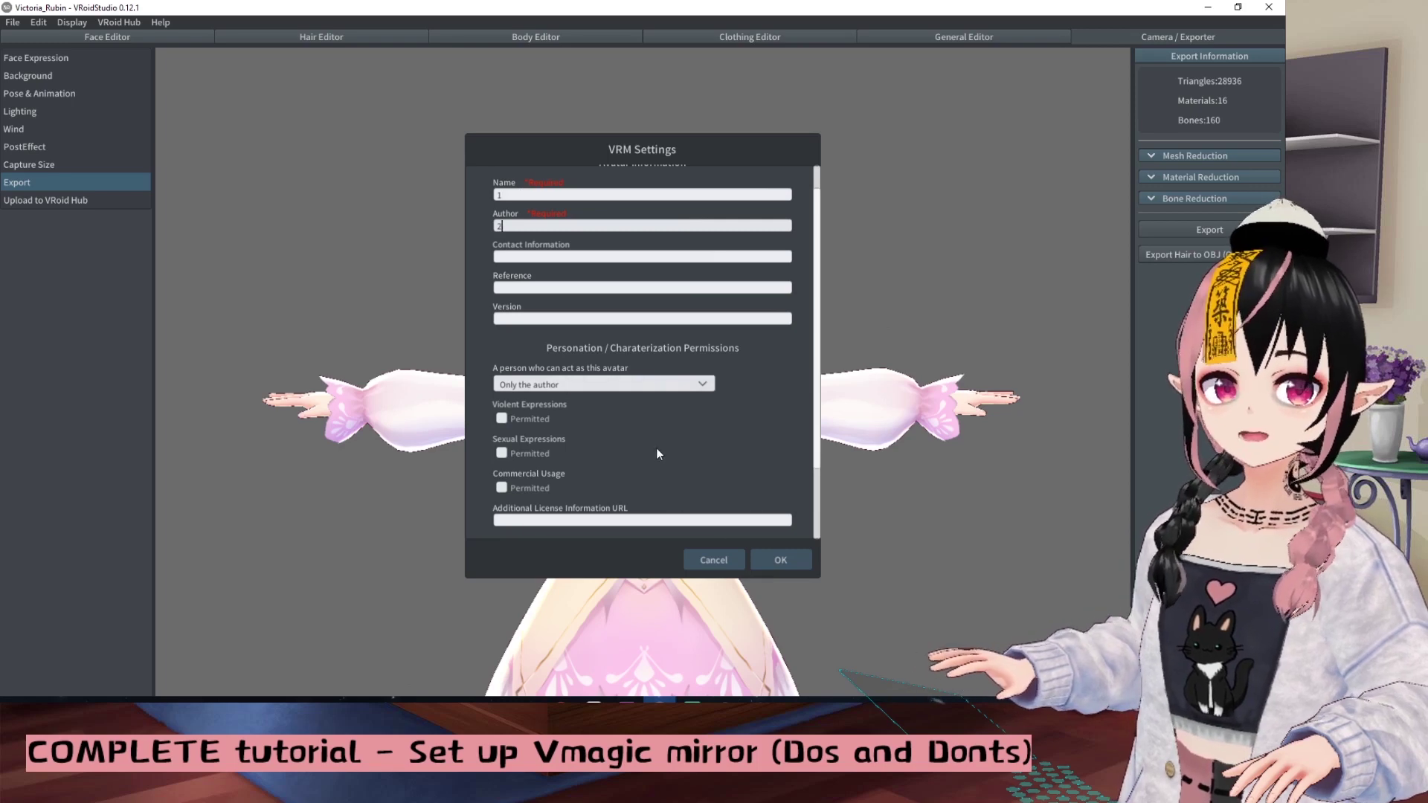
pyautogui.click(774, 559)
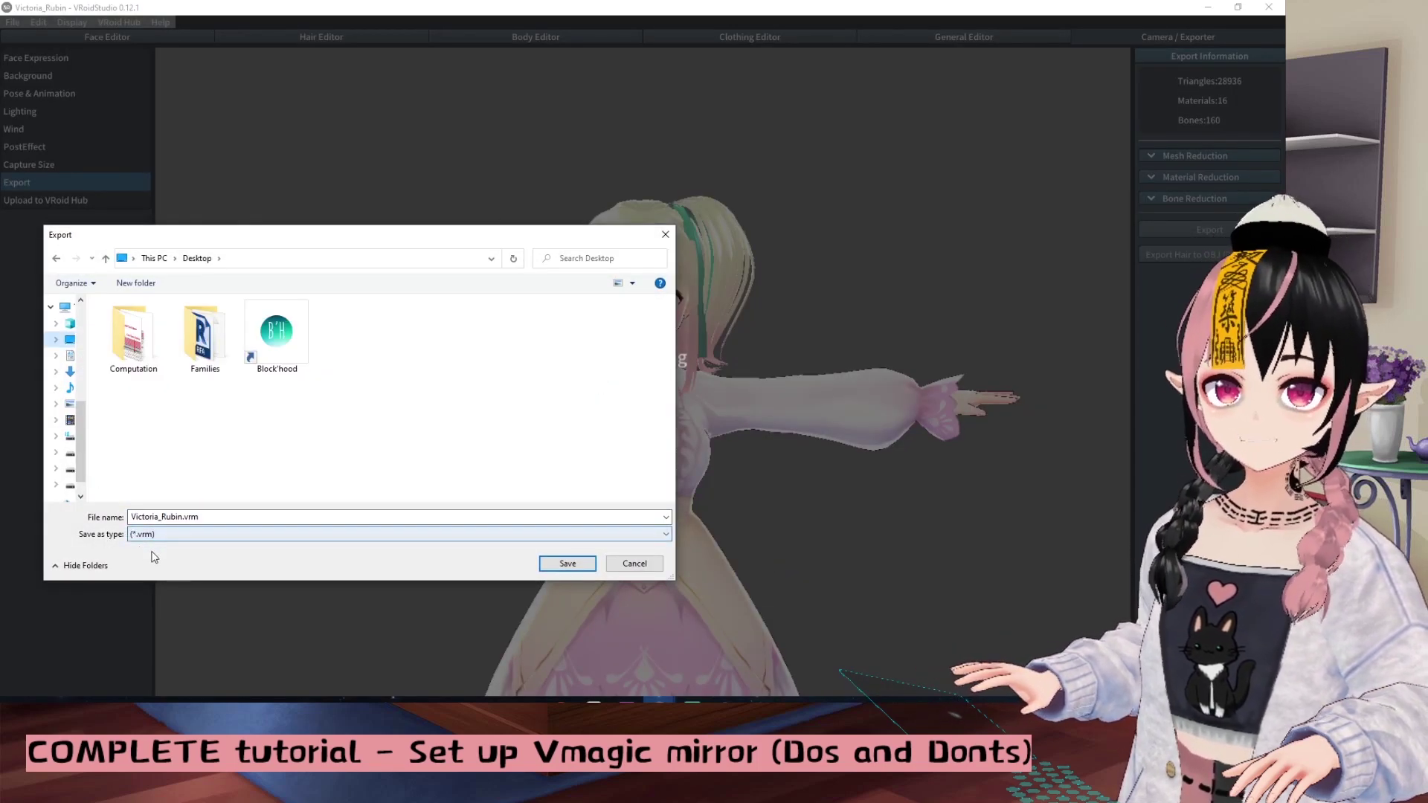
pyautogui.click(563, 563)
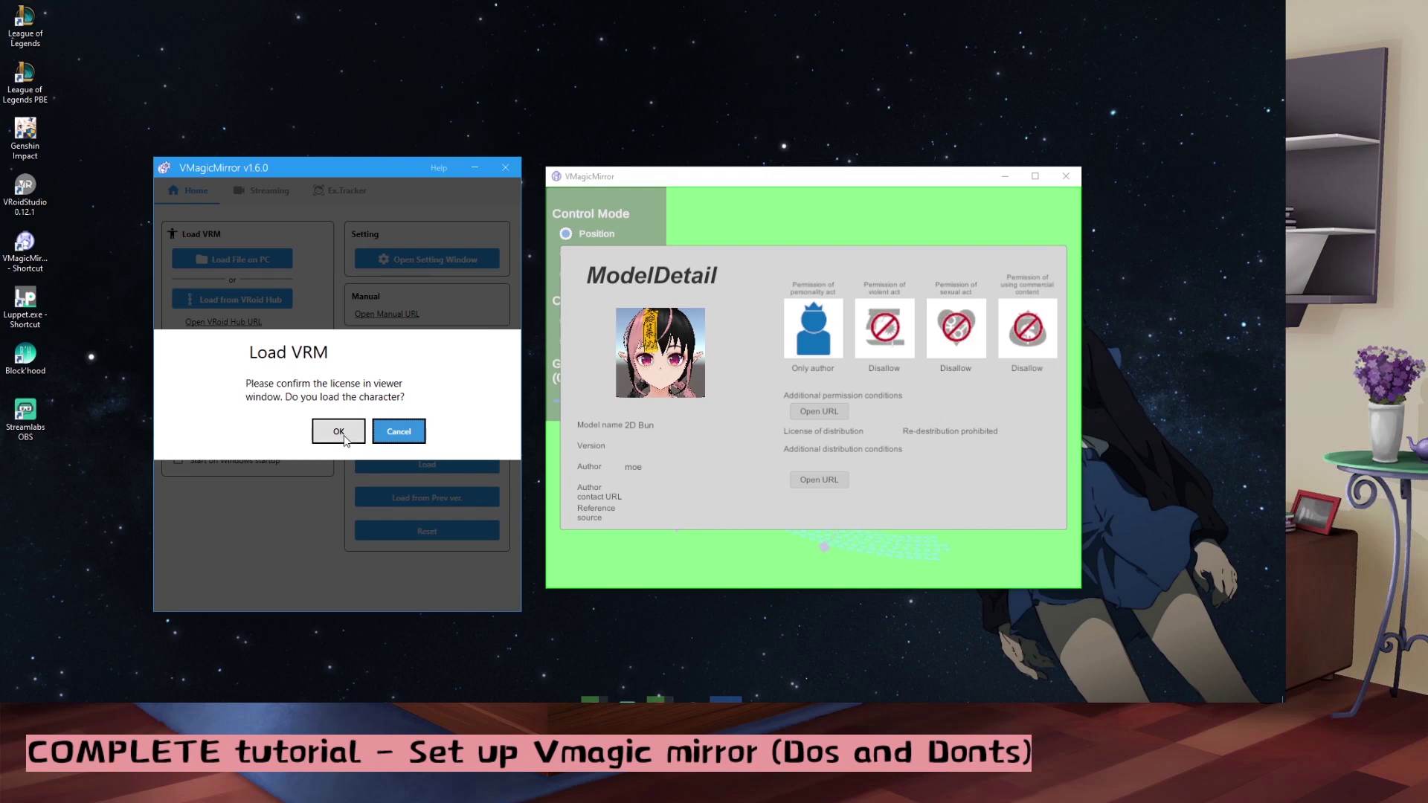
# Step: Accept the VRM license to load the avatar, then switch to the Streaming settings page
pyautogui.click(339, 433)
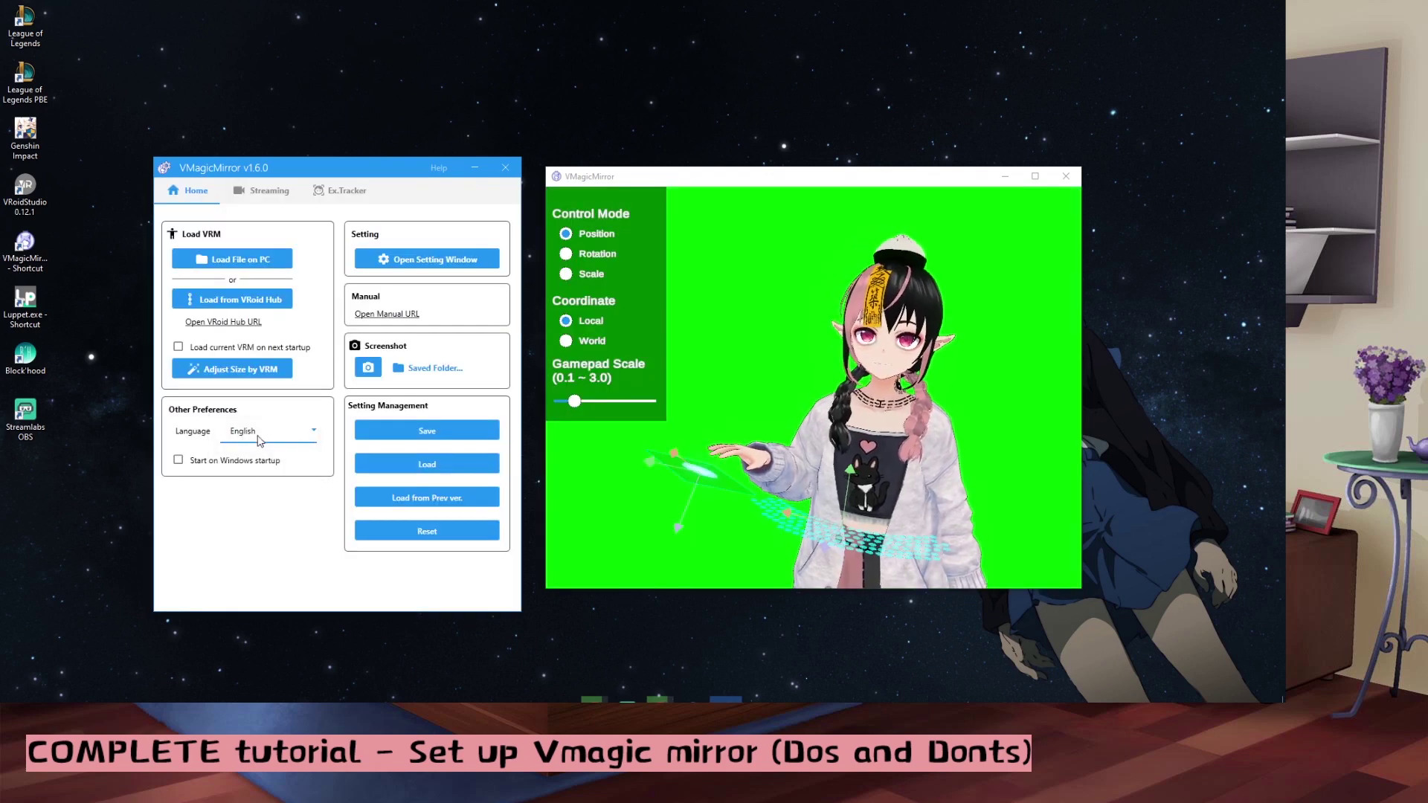
pyautogui.click(274, 442)
pyautogui.click(260, 191)
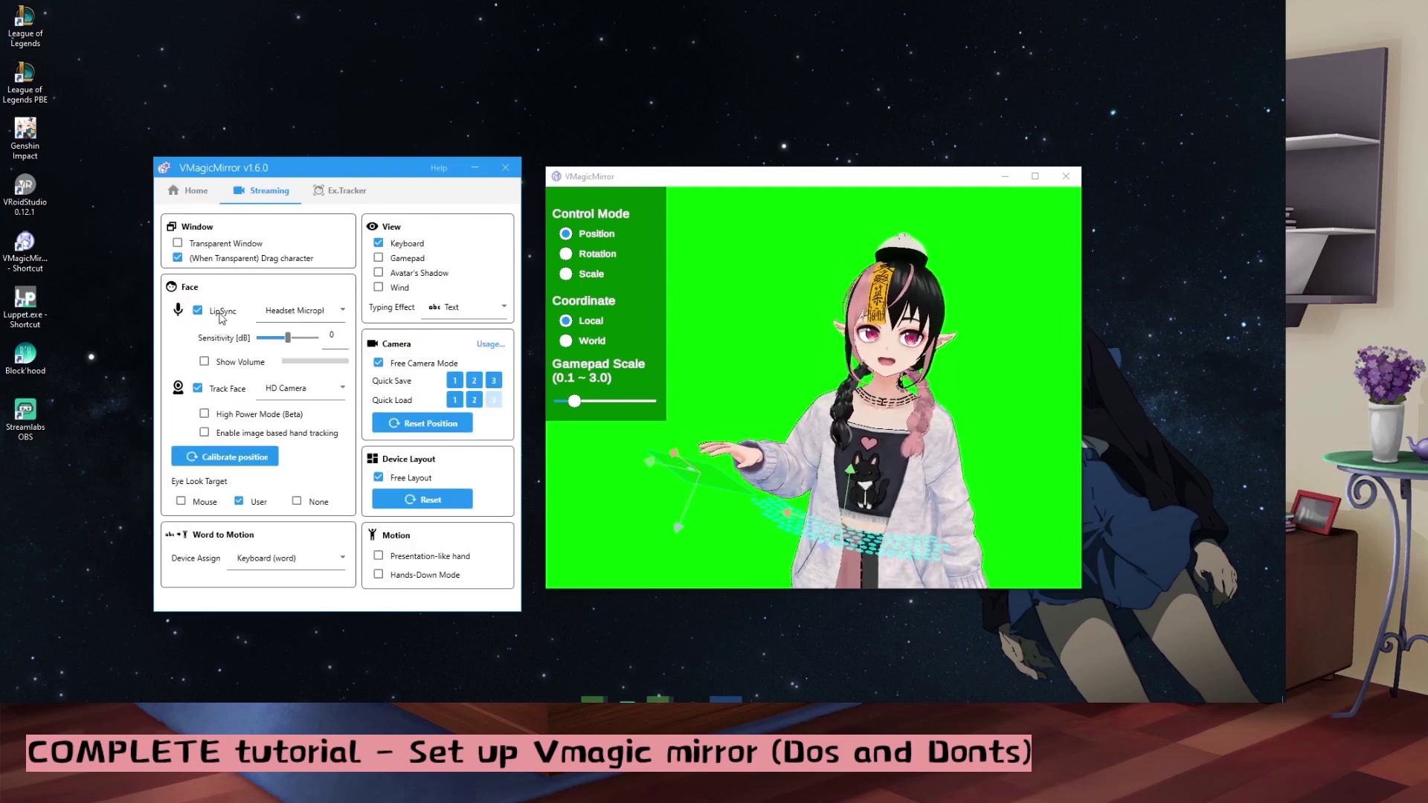
# Step: Keep the headset microphone for lip sync, turn on Show Volume, and leave Track Face enabled
pyautogui.click(305, 311)
pyautogui.click(221, 327)
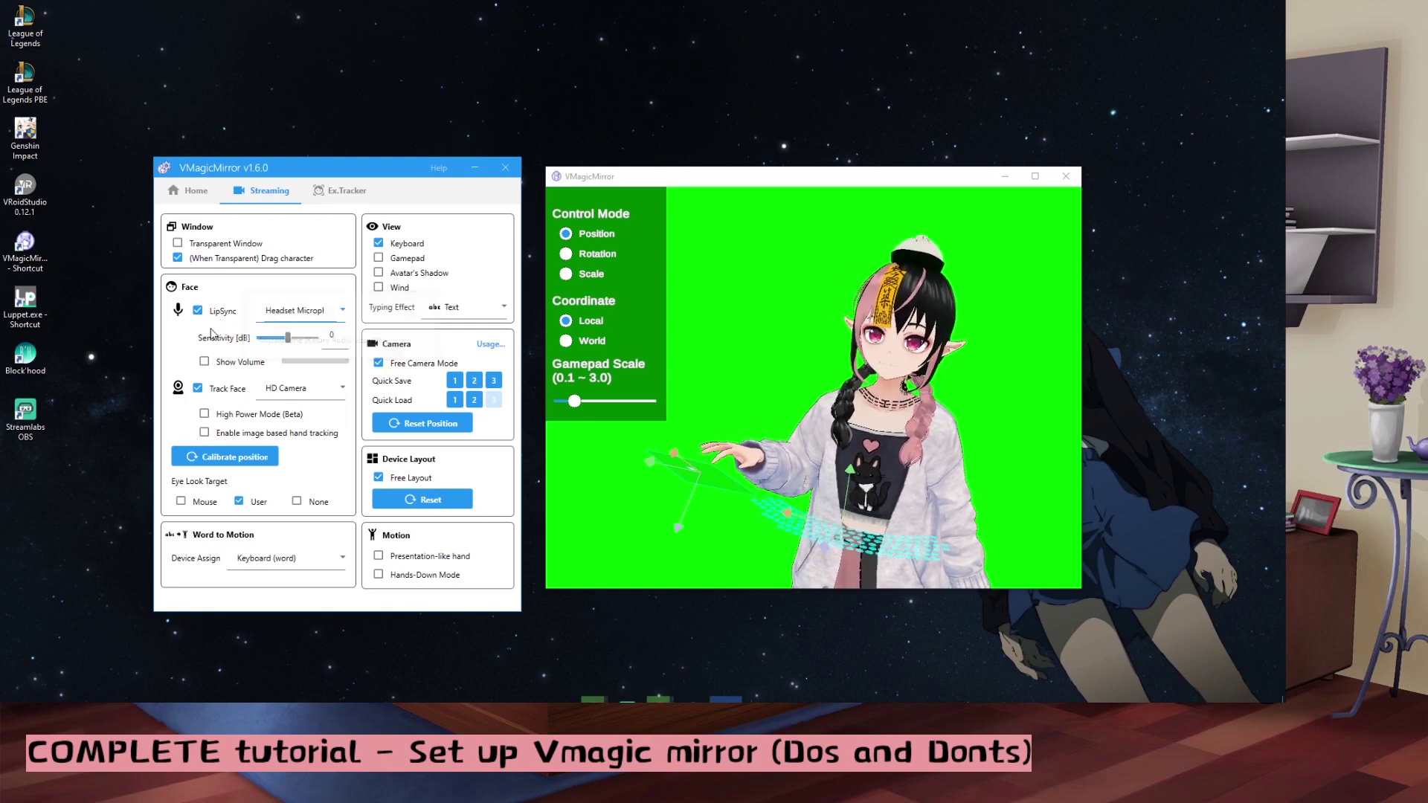
pyautogui.click(239, 362)
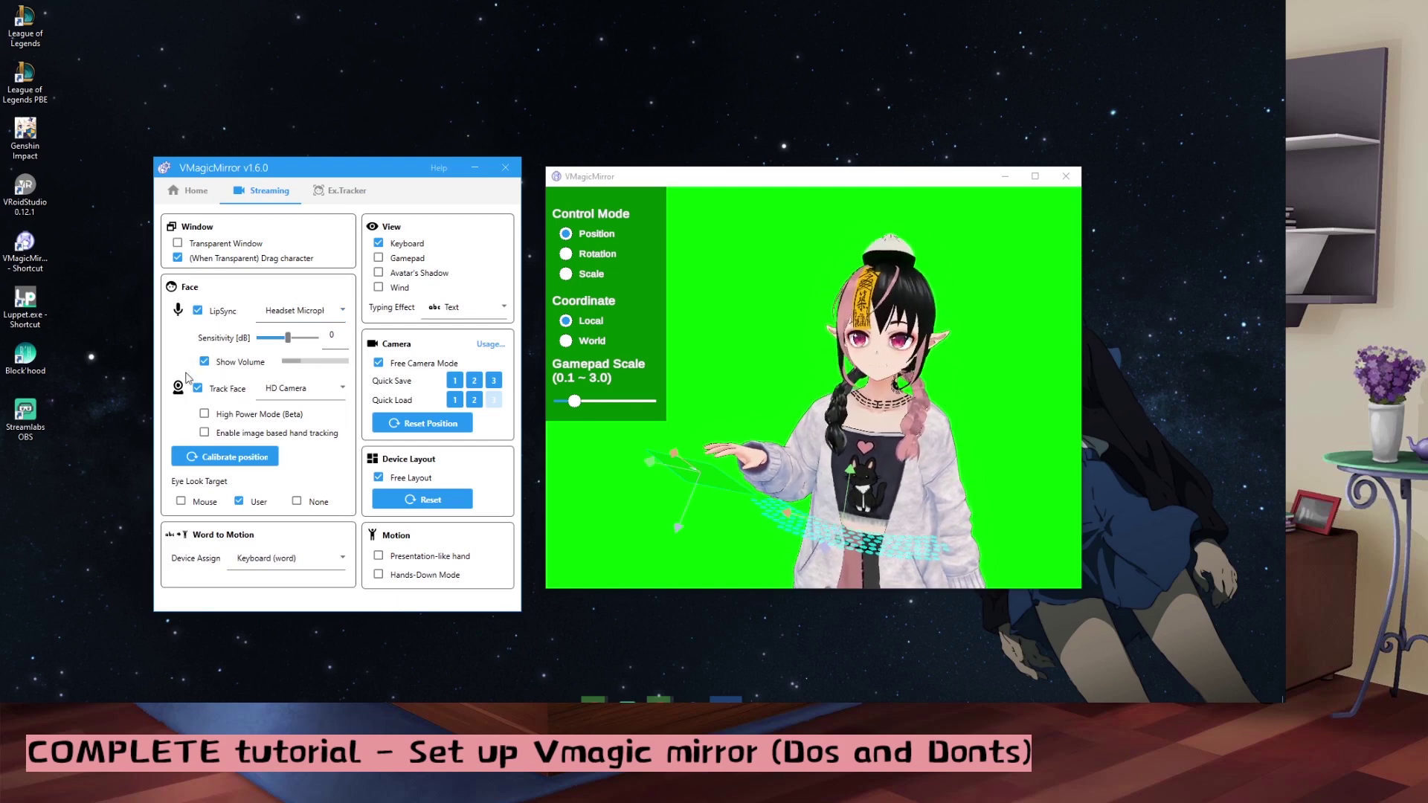
pyautogui.click(199, 388)
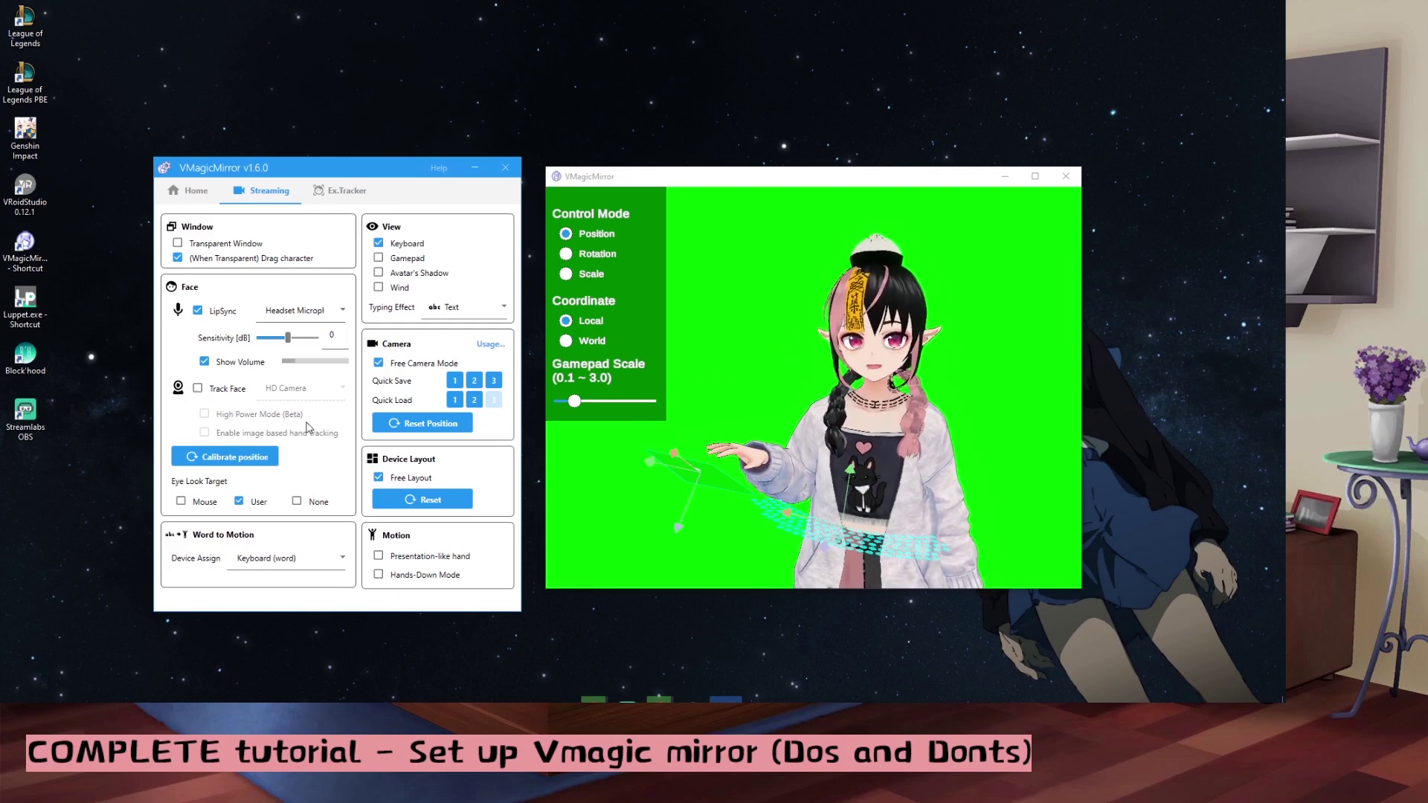
pyautogui.click(198, 389)
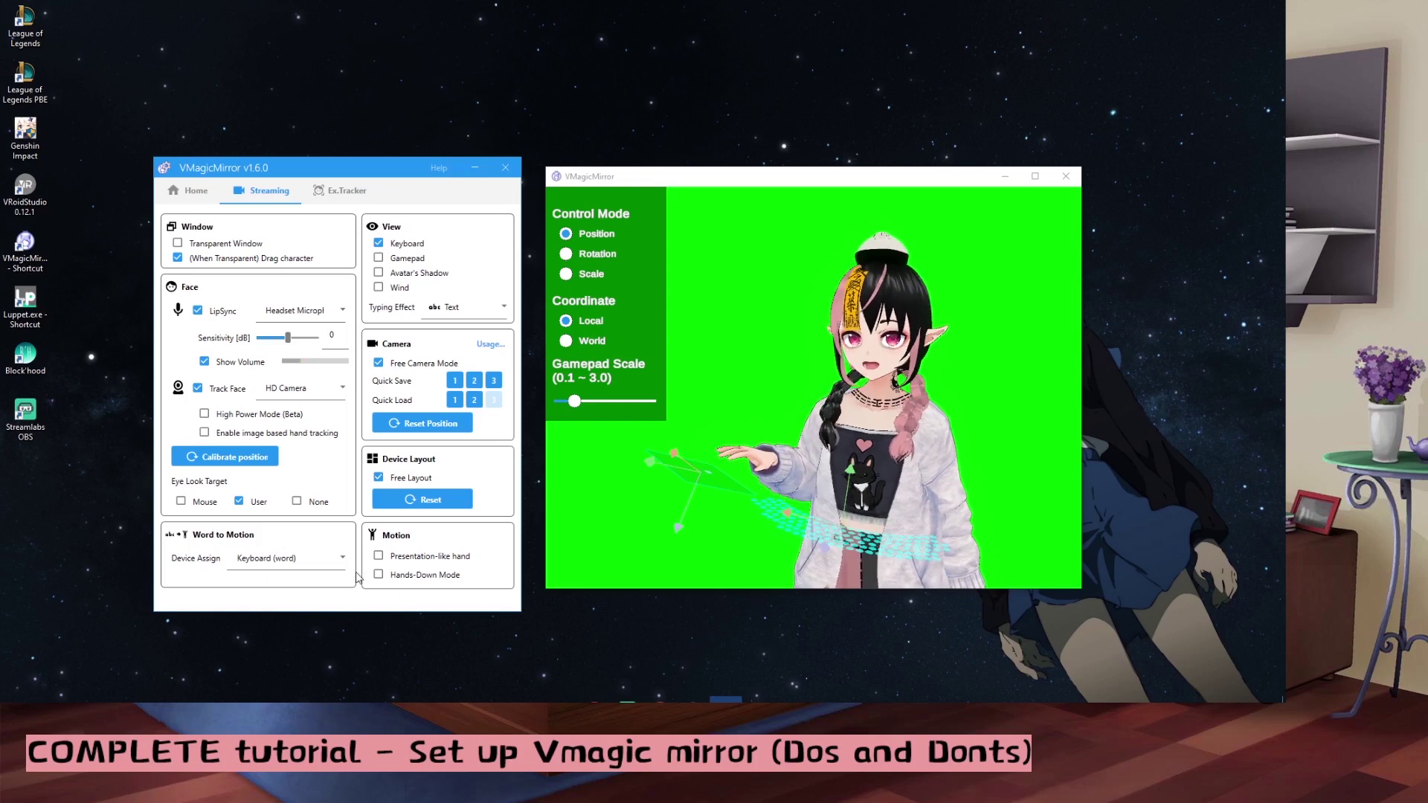
pyautogui.click(204, 433)
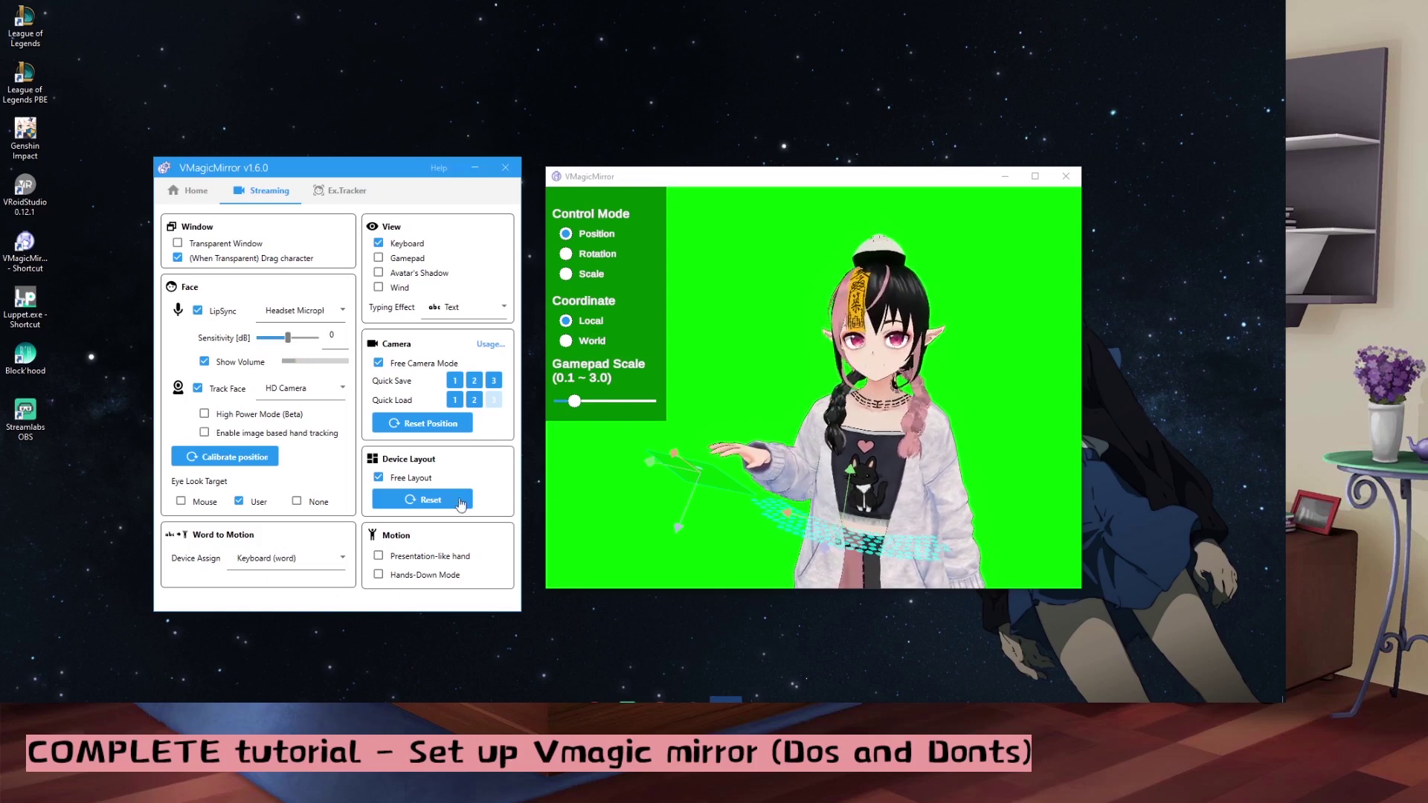
pyautogui.click(205, 434)
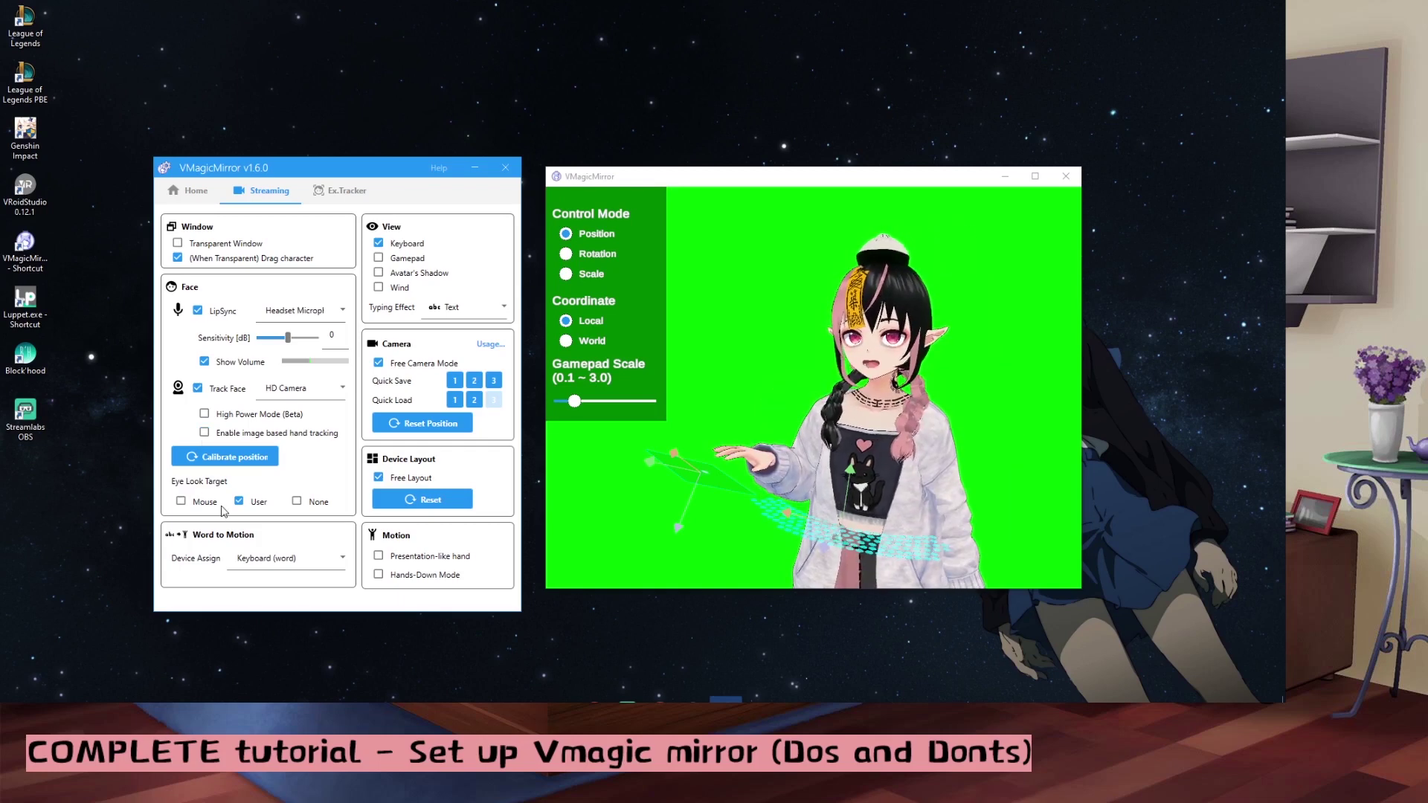
pyautogui.click(196, 503)
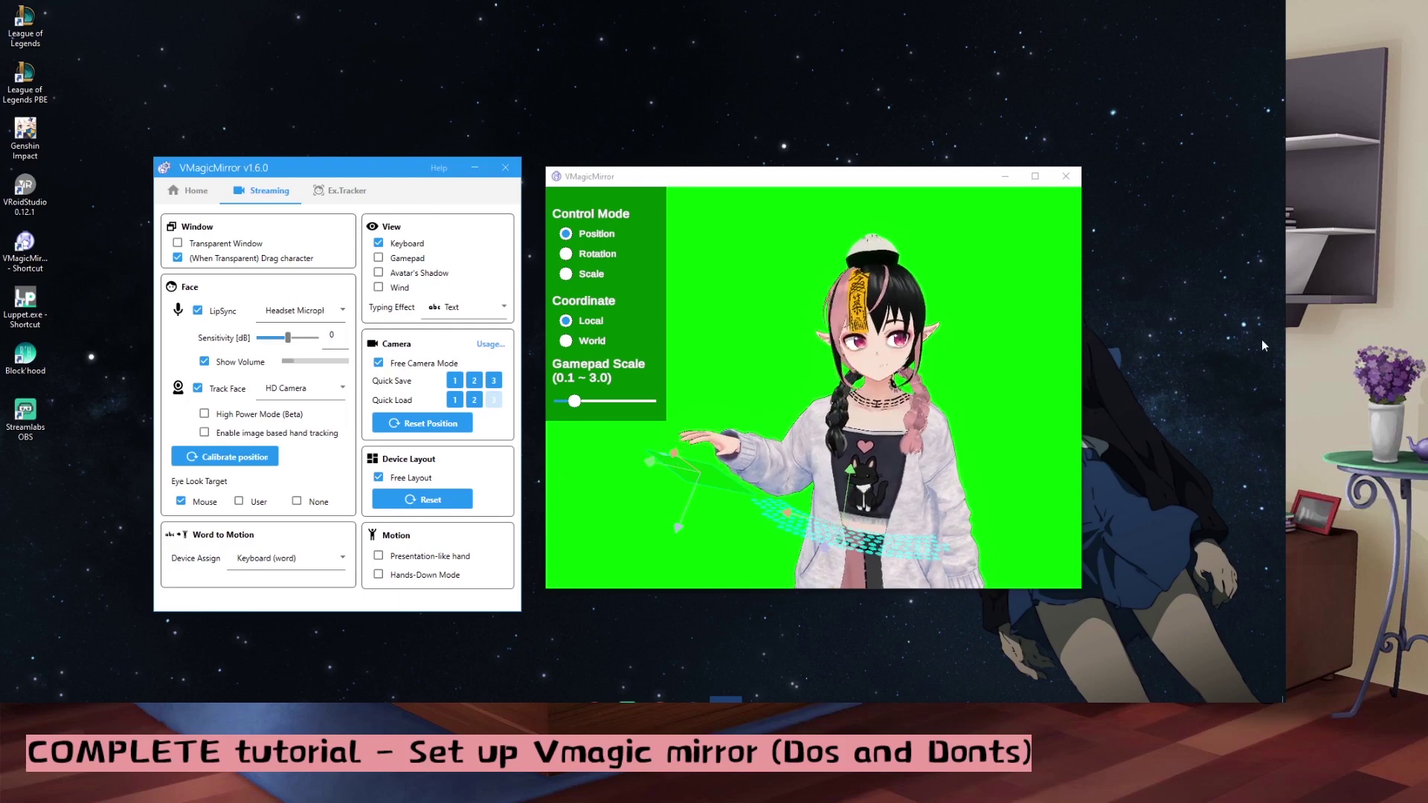
pyautogui.click(239, 502)
pyautogui.click(240, 502)
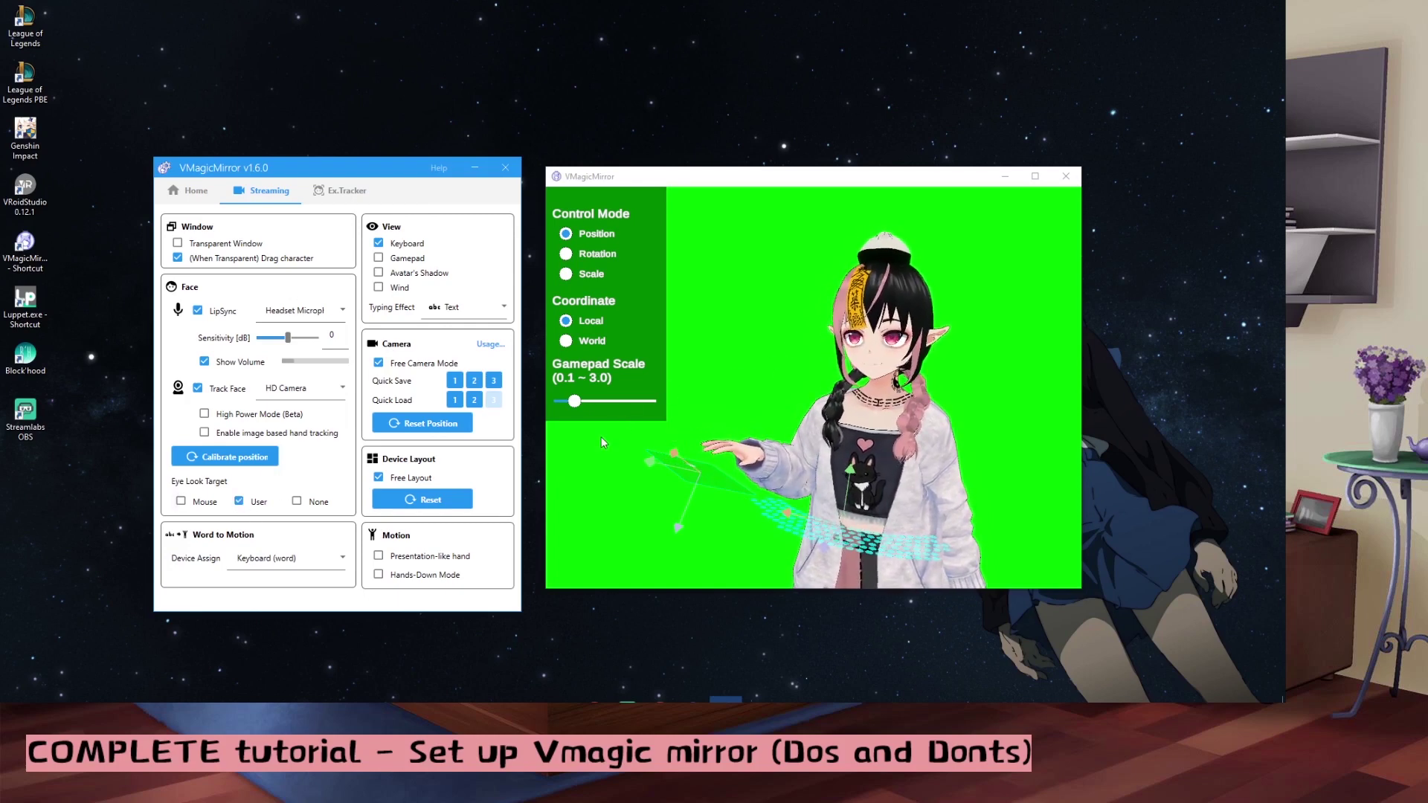
pyautogui.click(297, 502)
# Step: Set the eye look target to User and end with Keyboard and Wind on, Gamepad and Shadow off
pyautogui.click(239, 502)
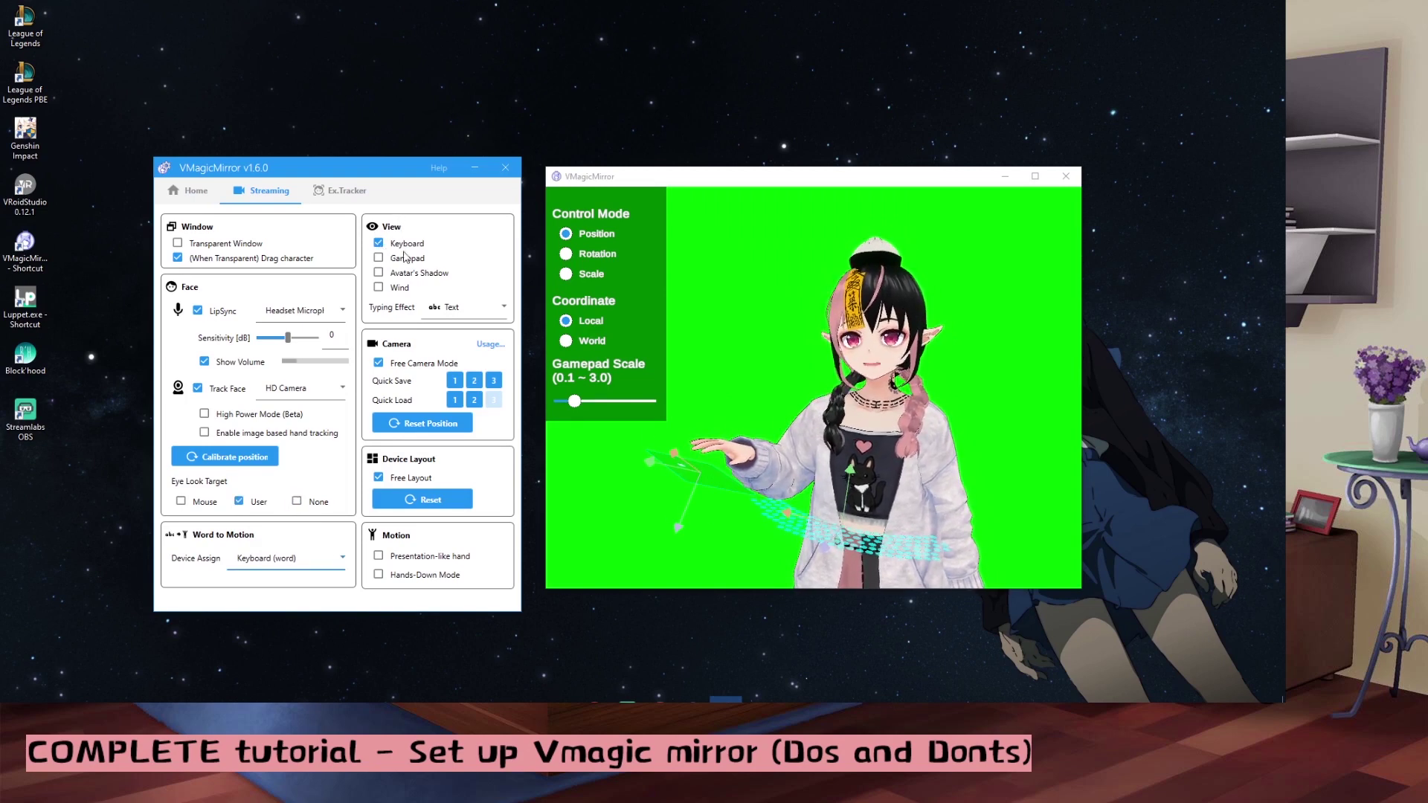
pyautogui.click(379, 243)
pyautogui.click(379, 258)
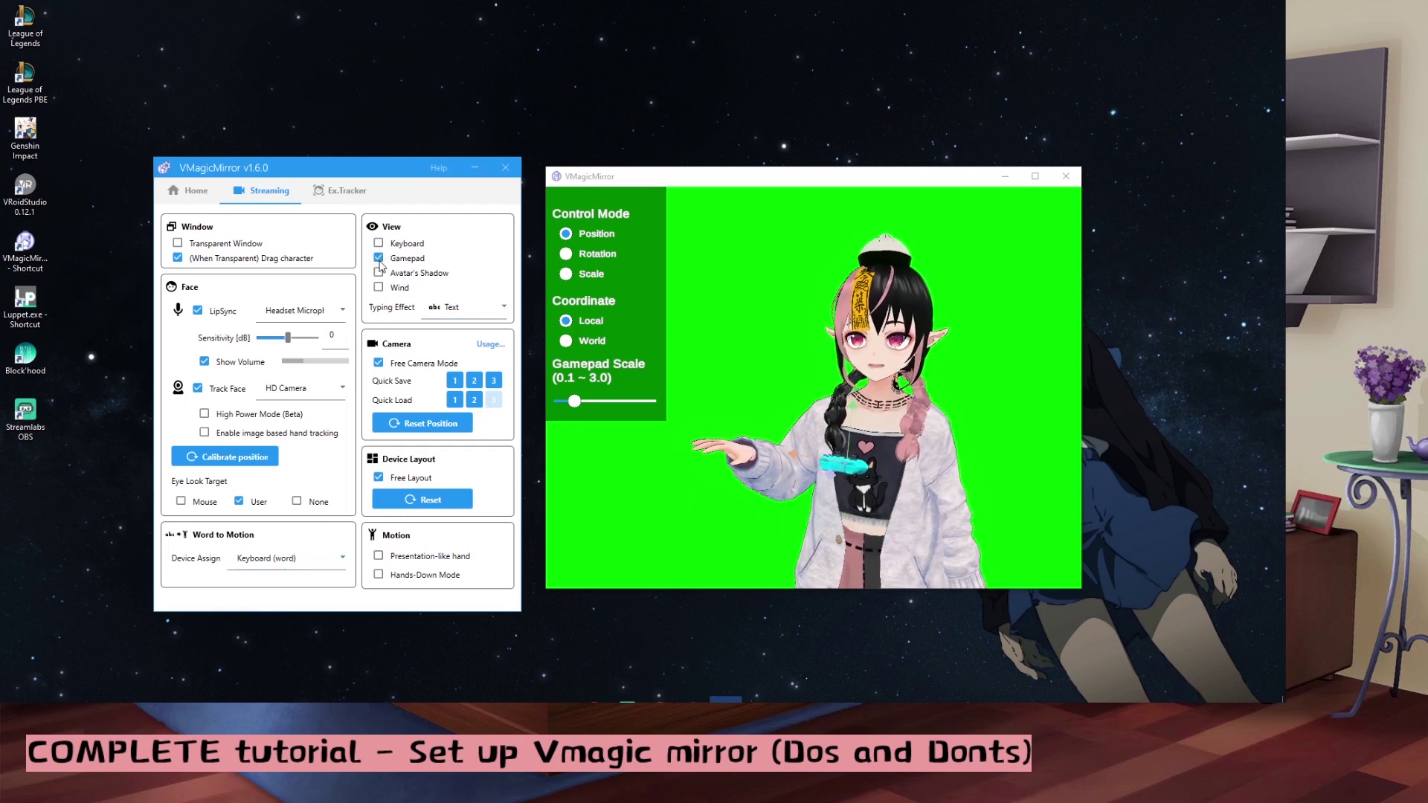
pyautogui.click(380, 274)
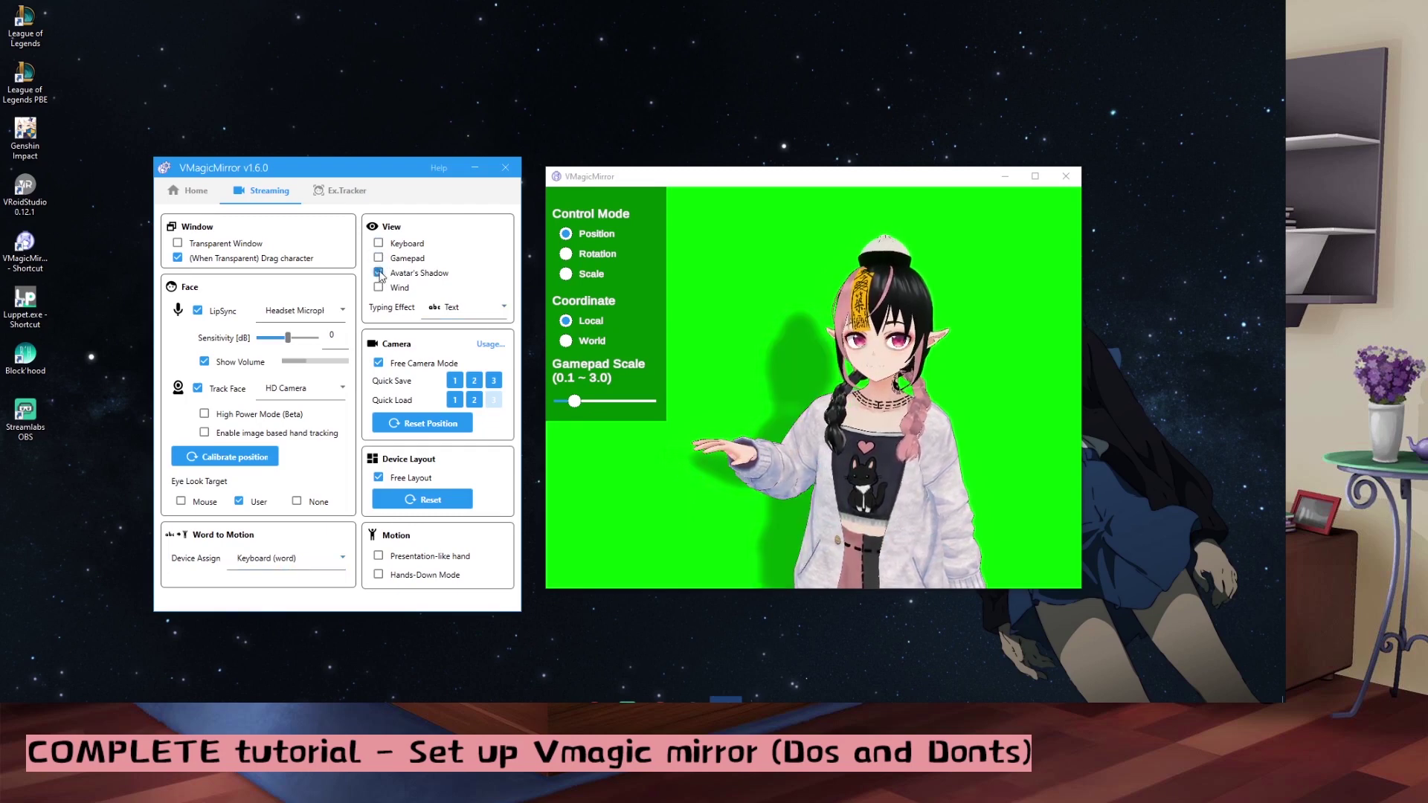
pyautogui.click(379, 273)
pyautogui.click(379, 287)
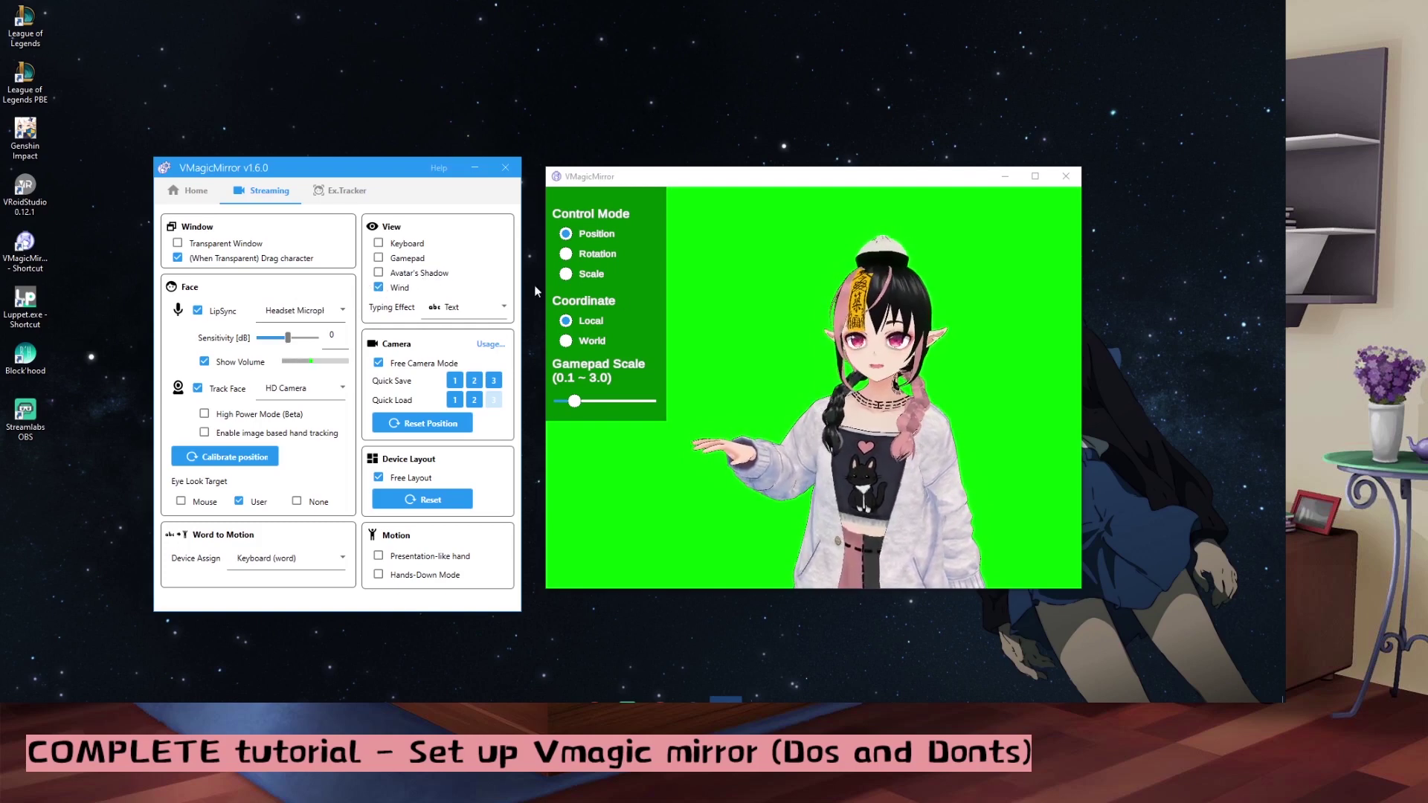
pyautogui.click(380, 243)
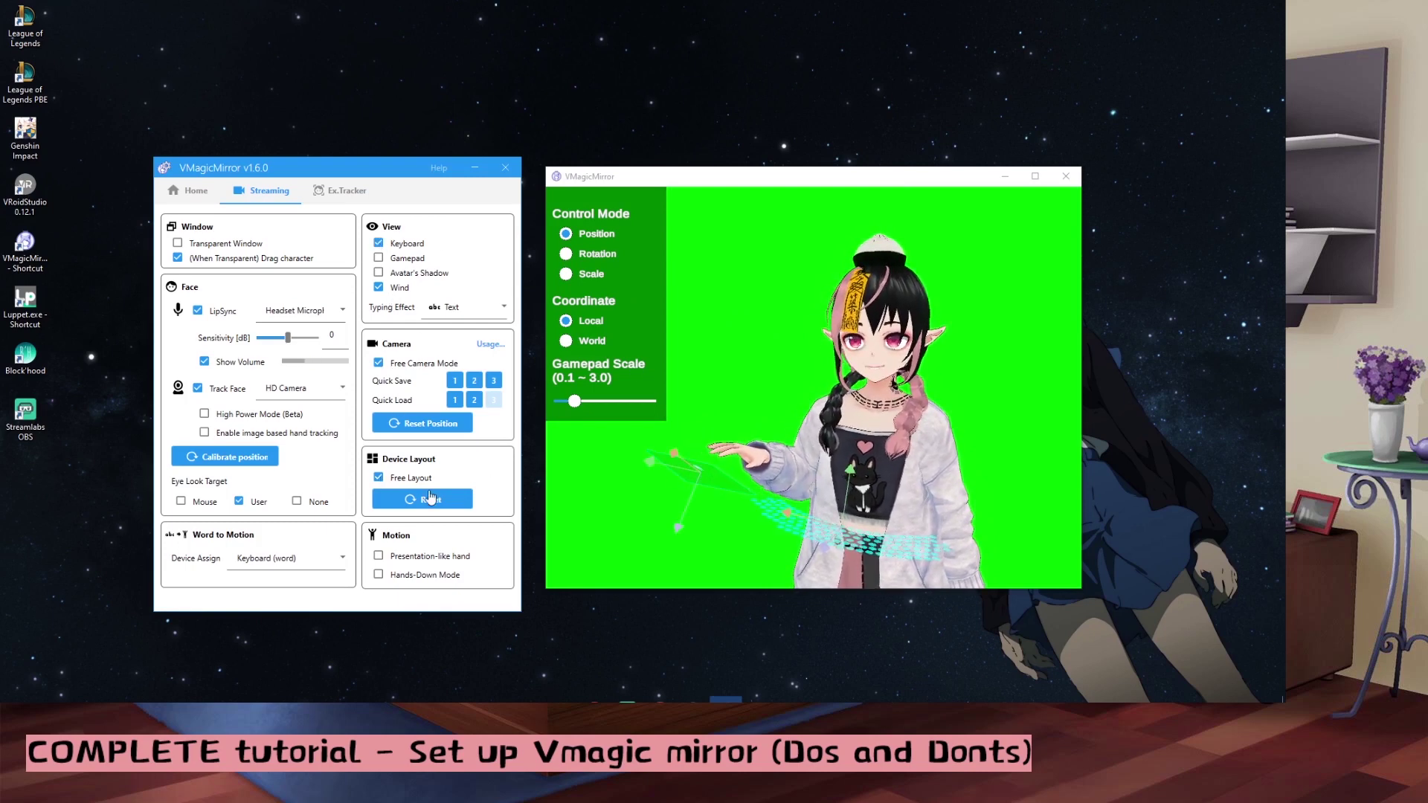
# Step: Shift the avatar slightly left, enable Free Layout, and move the avatar window right to reveal its controls
pyautogui.click(667, 453)
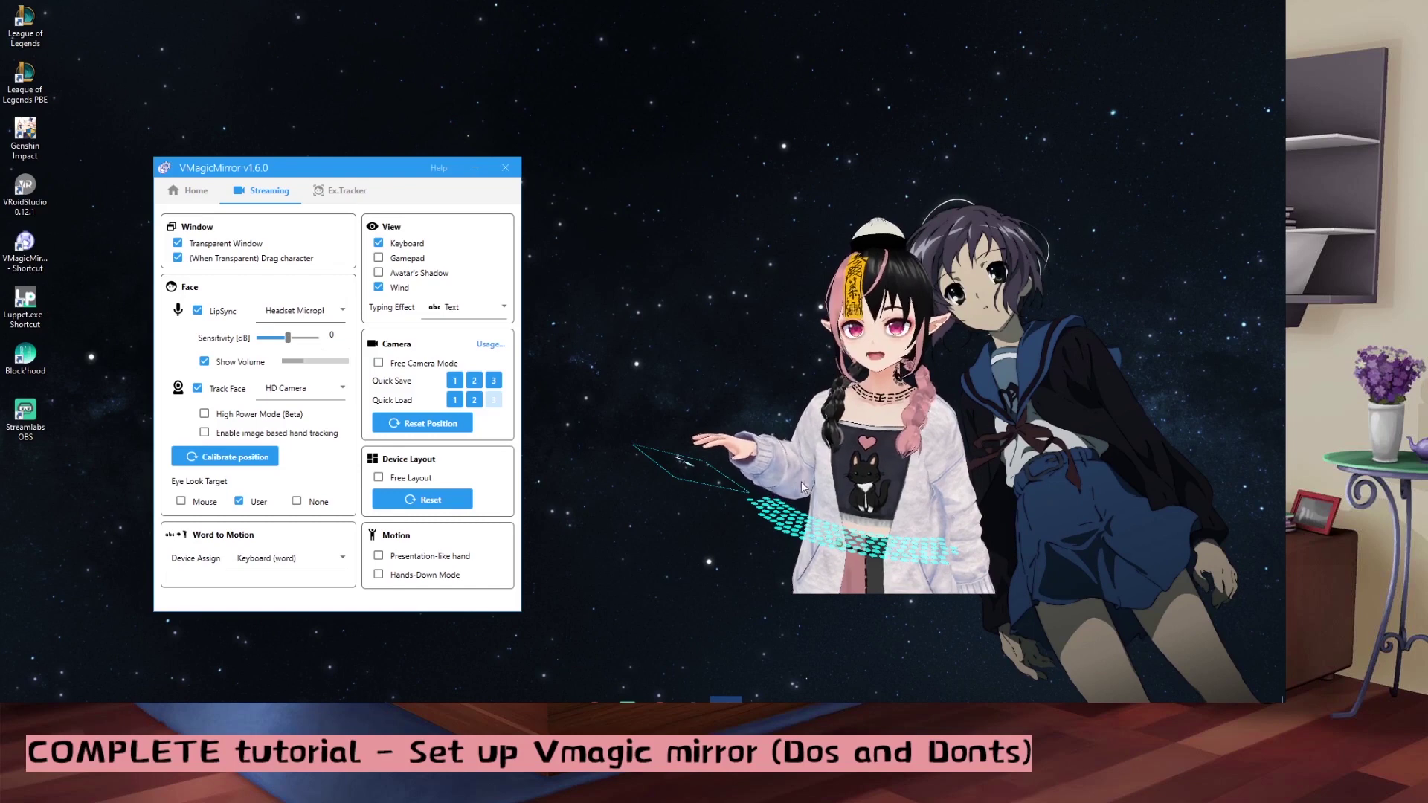
pyautogui.moveTo(916, 459); pyautogui.dragTo(828, 459)
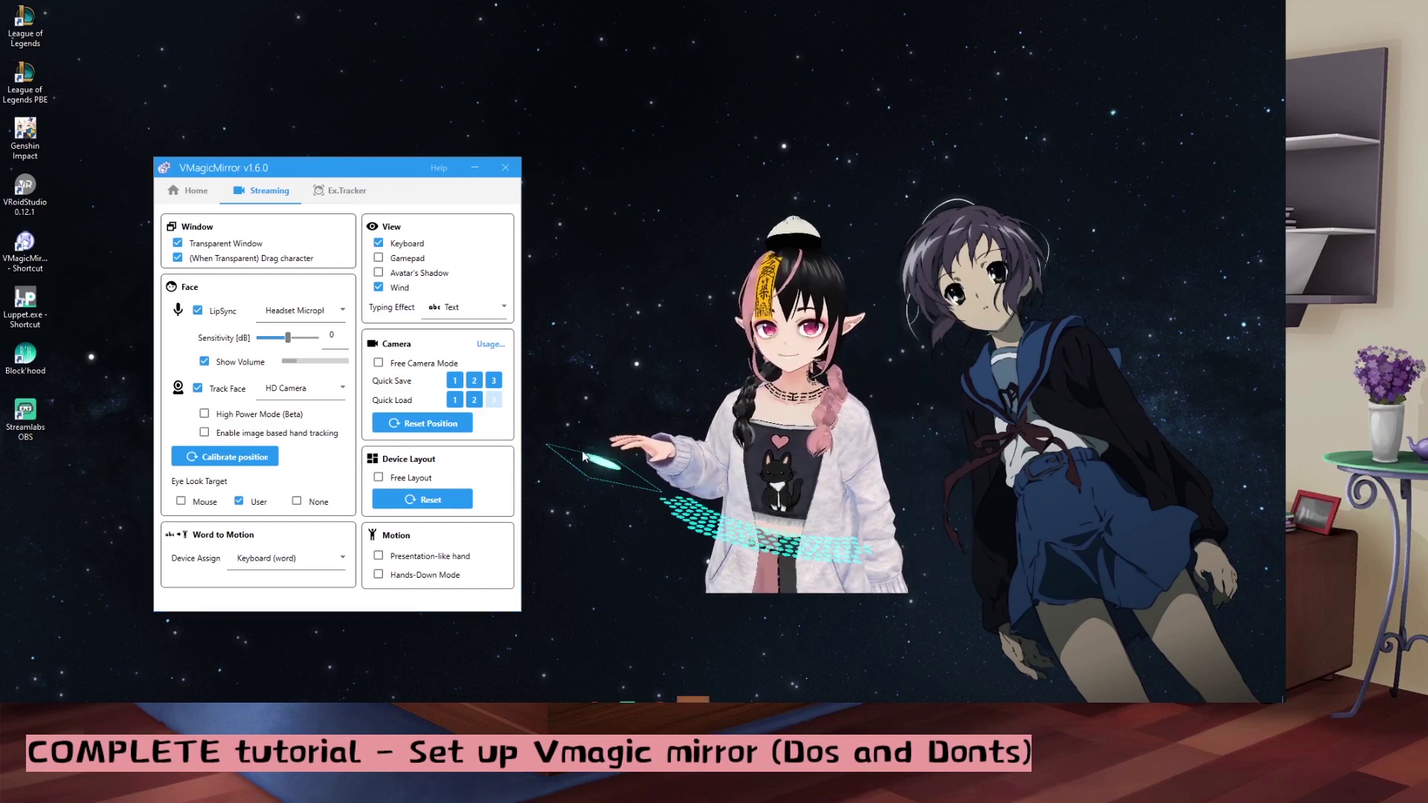
pyautogui.click(378, 478)
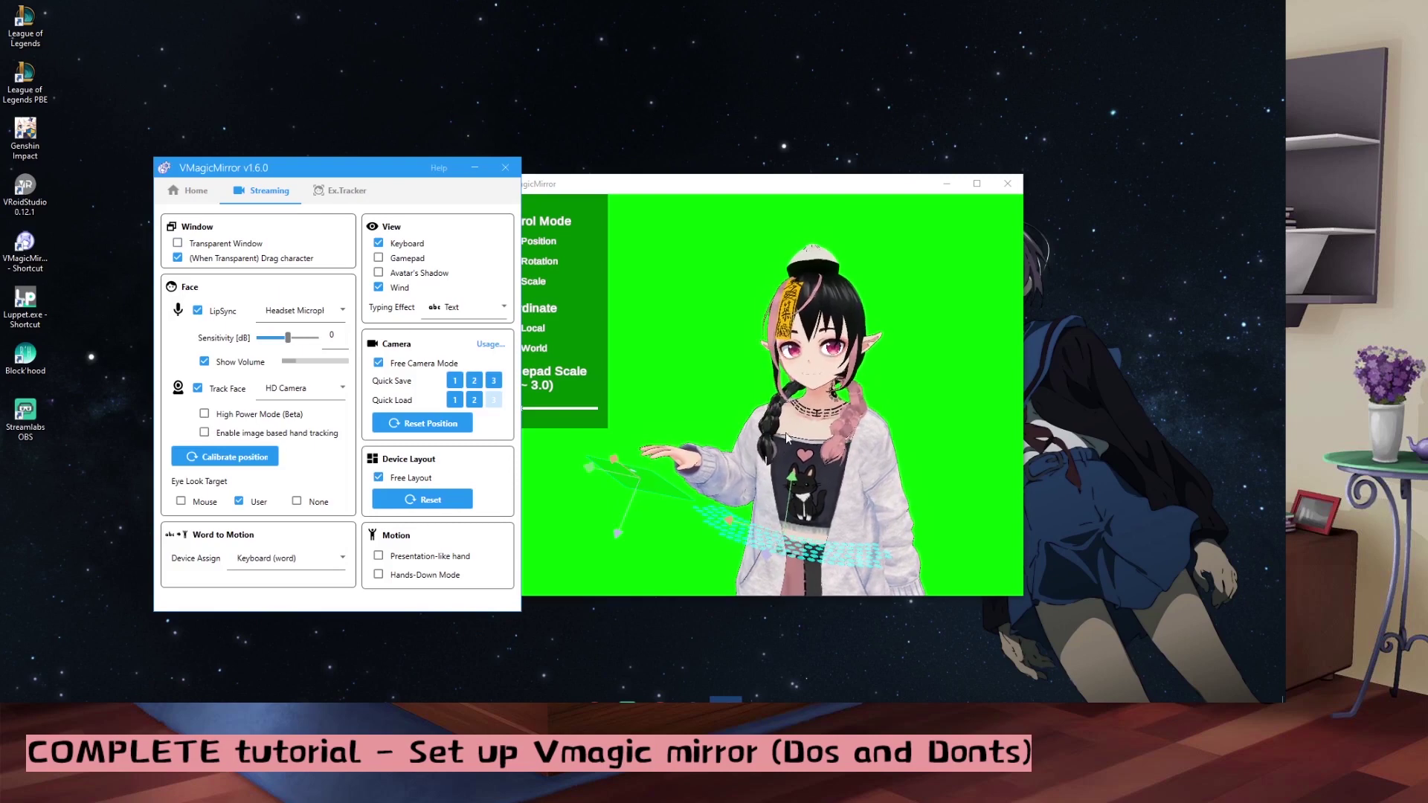
pyautogui.moveTo(759, 184); pyautogui.dragTo(843, 186)
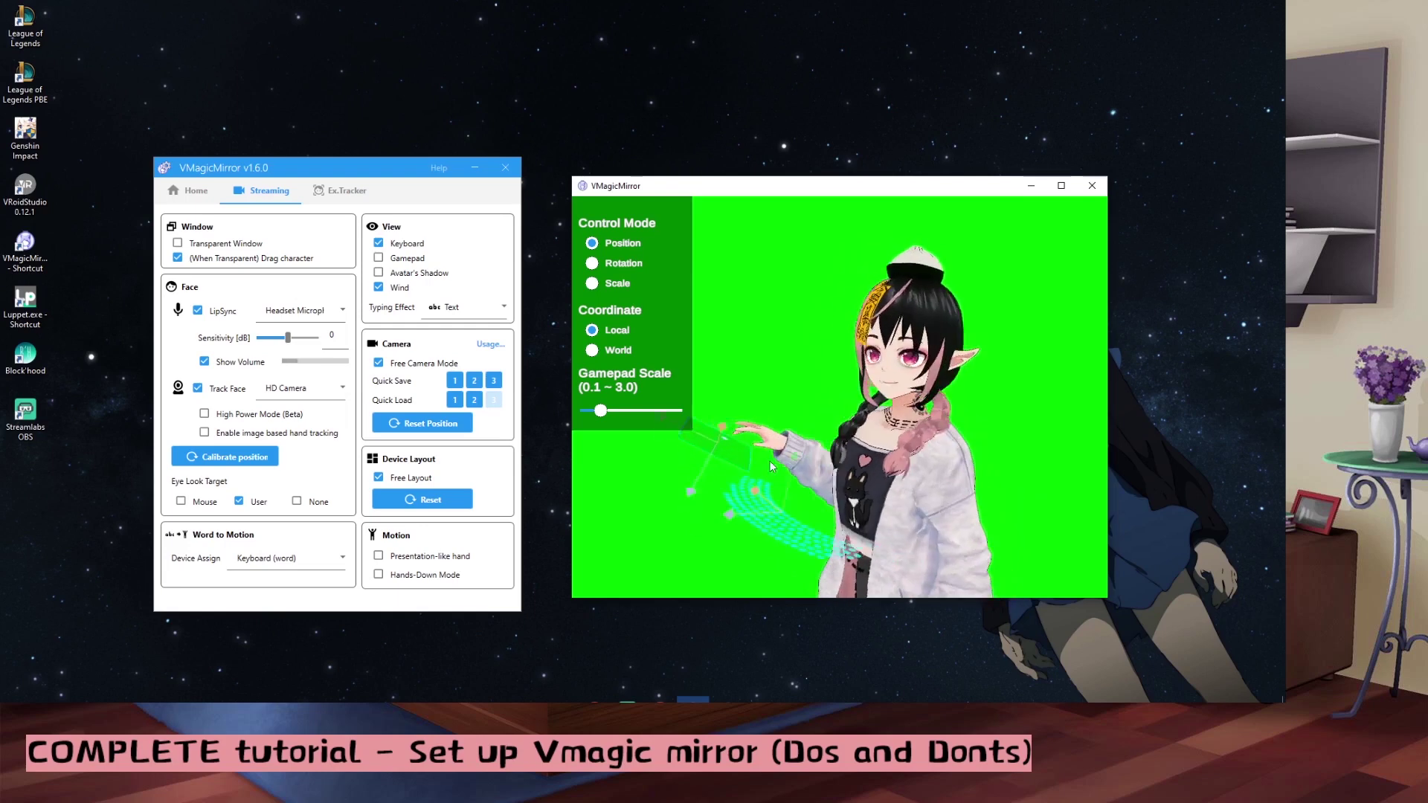
# Step: Adjust the hand device layout using the Position, Rotation and Scale gizmo modes
pyautogui.moveTo(694, 523)
pyautogui.mouseDown()
pyautogui.moveTo(705, 506)
pyautogui.moveTo(691, 533)
pyautogui.mouseUp()
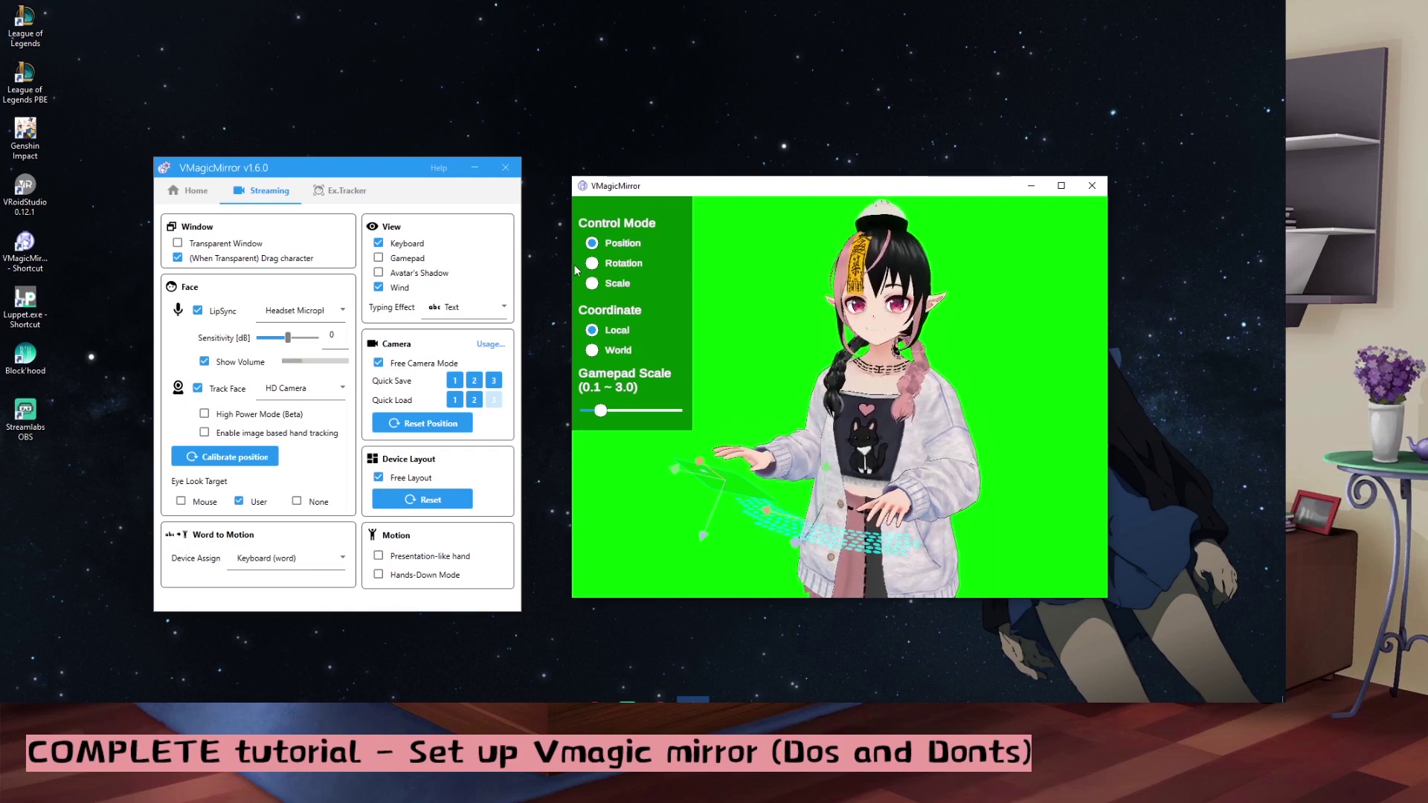
pyautogui.click(595, 266)
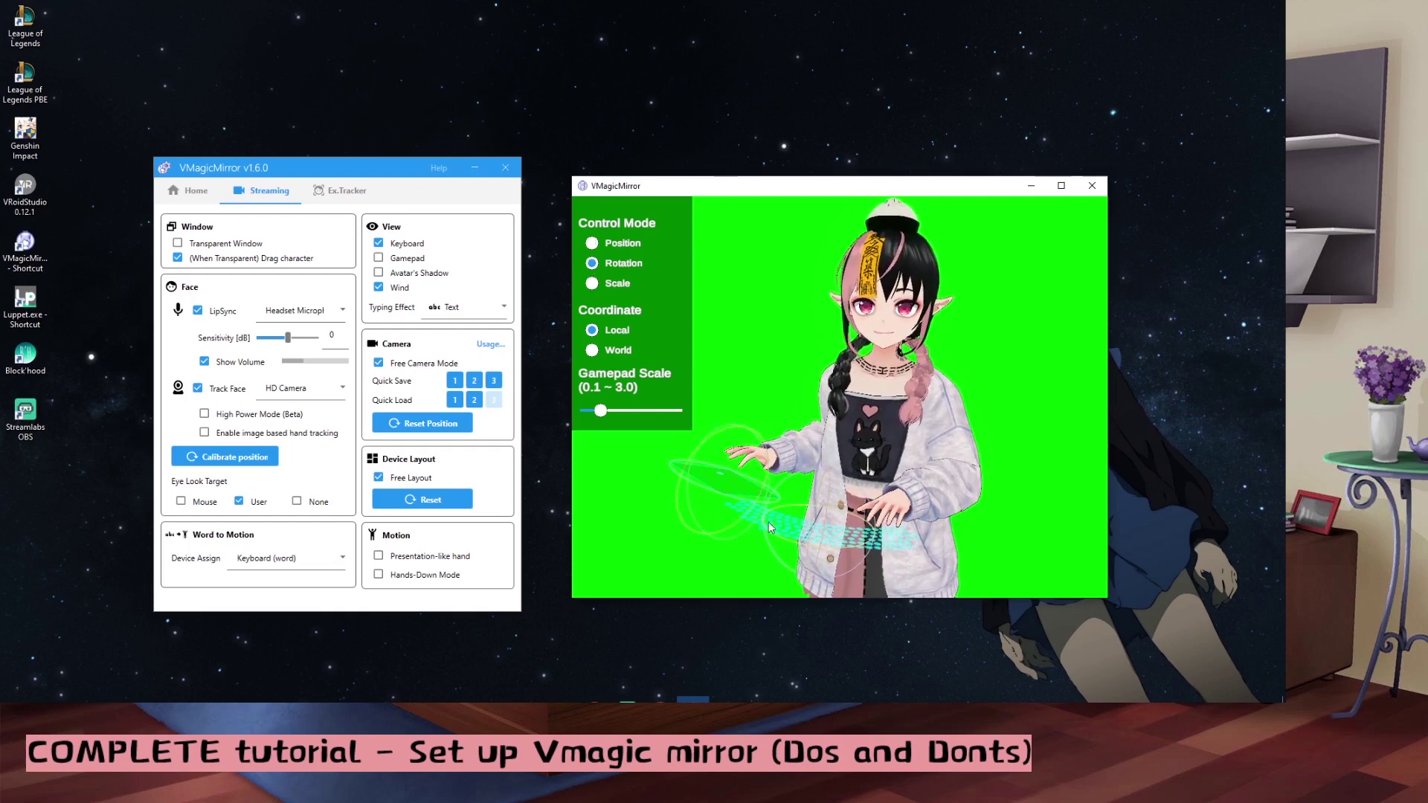
pyautogui.press('r')
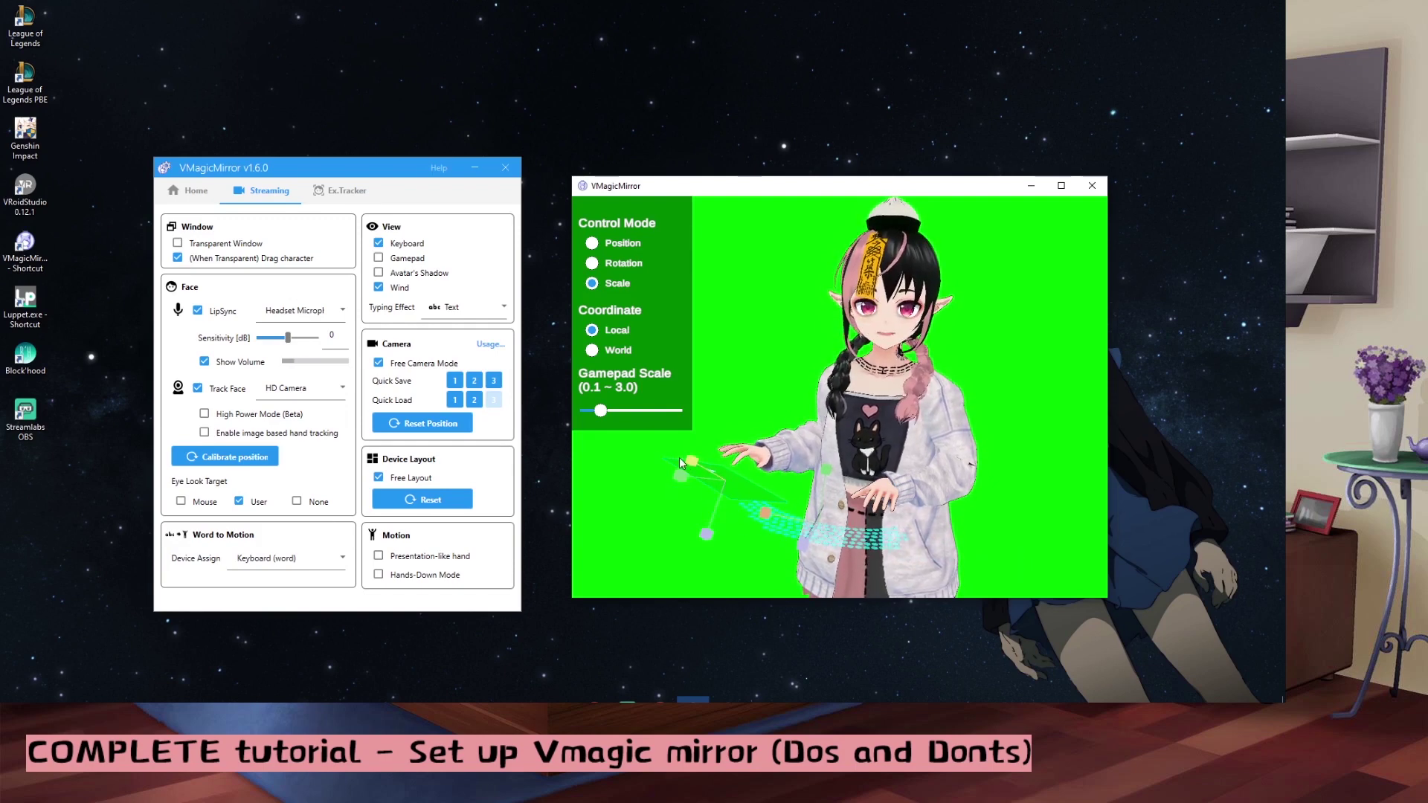
pyautogui.click(609, 244)
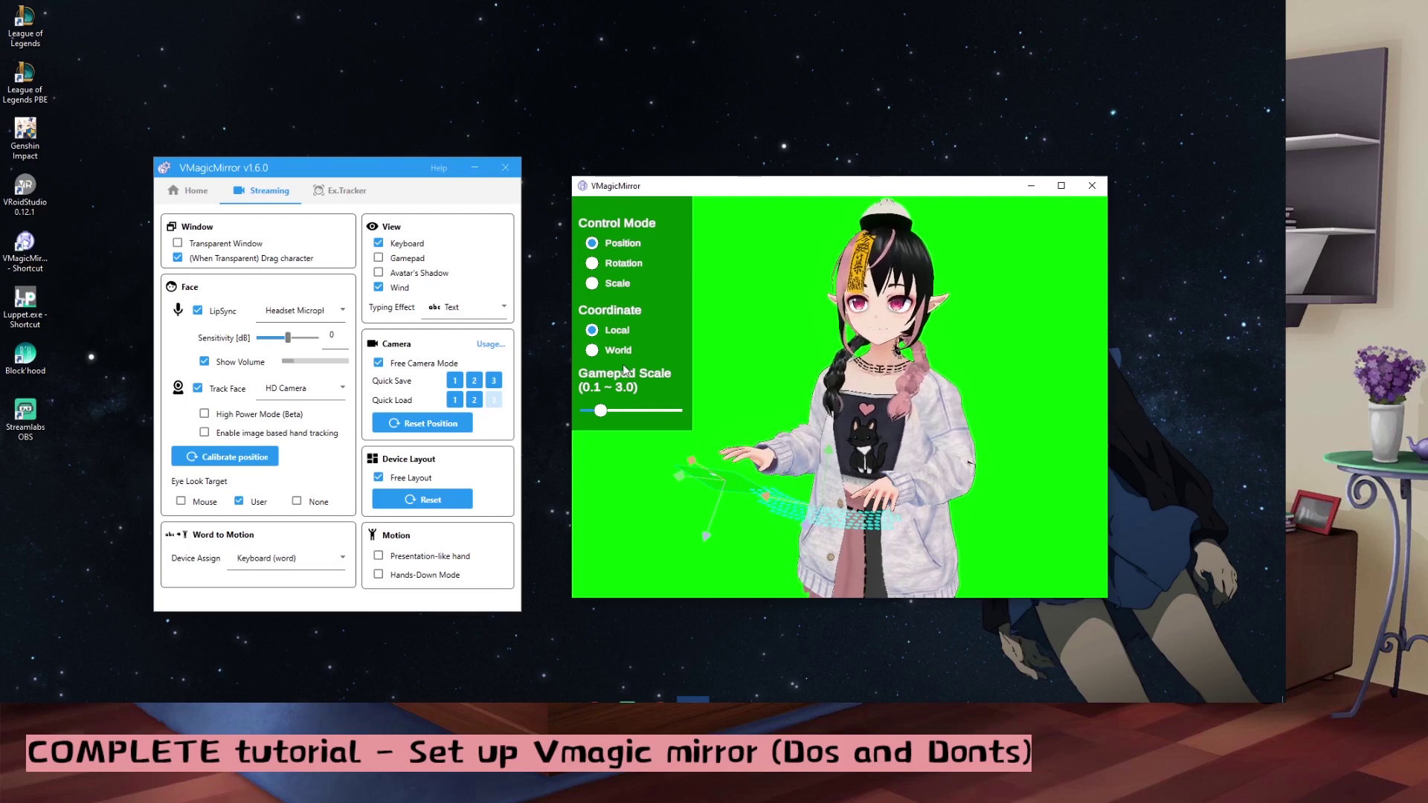
# Step: Frame the avatar lower-left, store it in Quick Save 3, test Quick Loads 1 and 2, and hide the keyboard
pyautogui.moveTo(836, 460); pyautogui.dragTo(822, 487, button='middle')
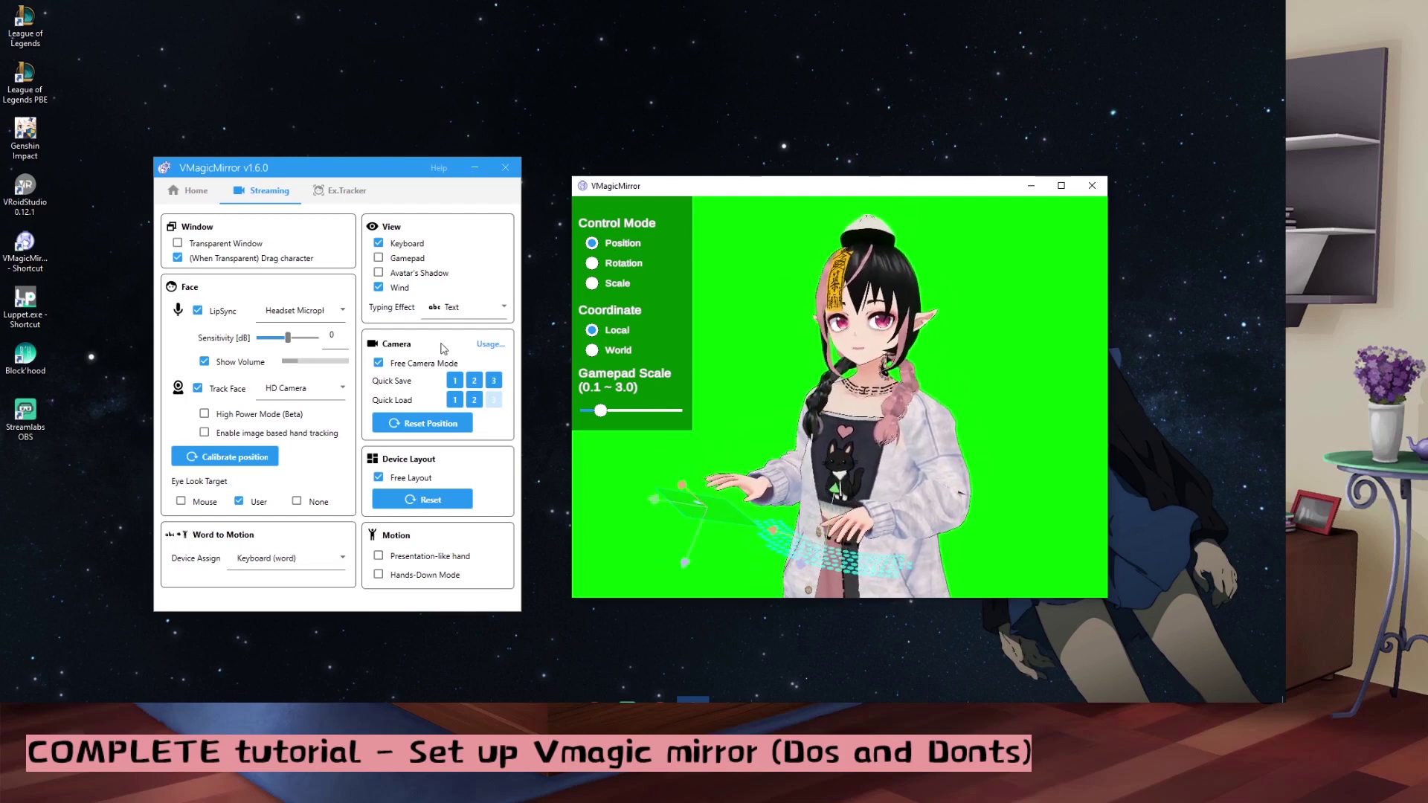
pyautogui.click(494, 381)
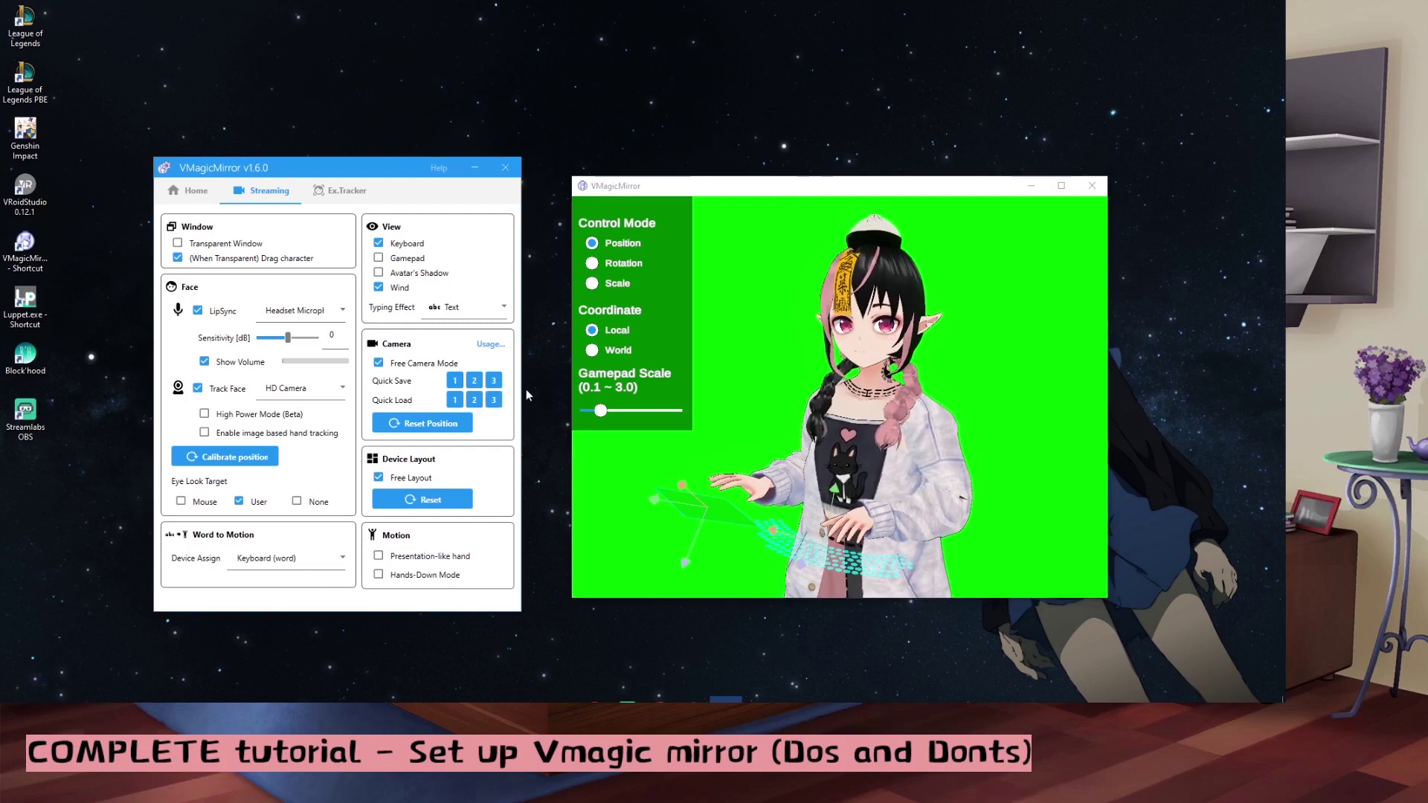
pyautogui.click(455, 400)
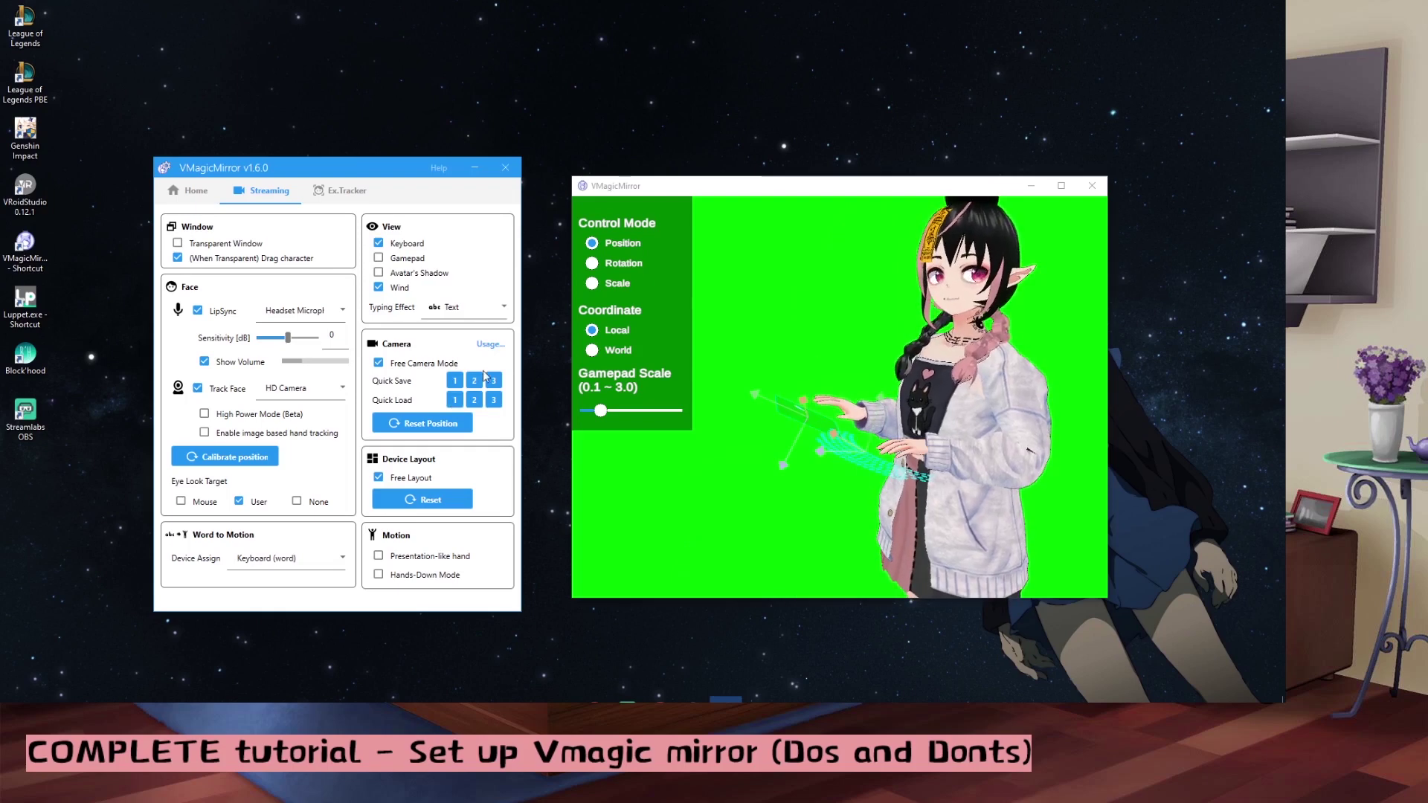
pyautogui.click(474, 401)
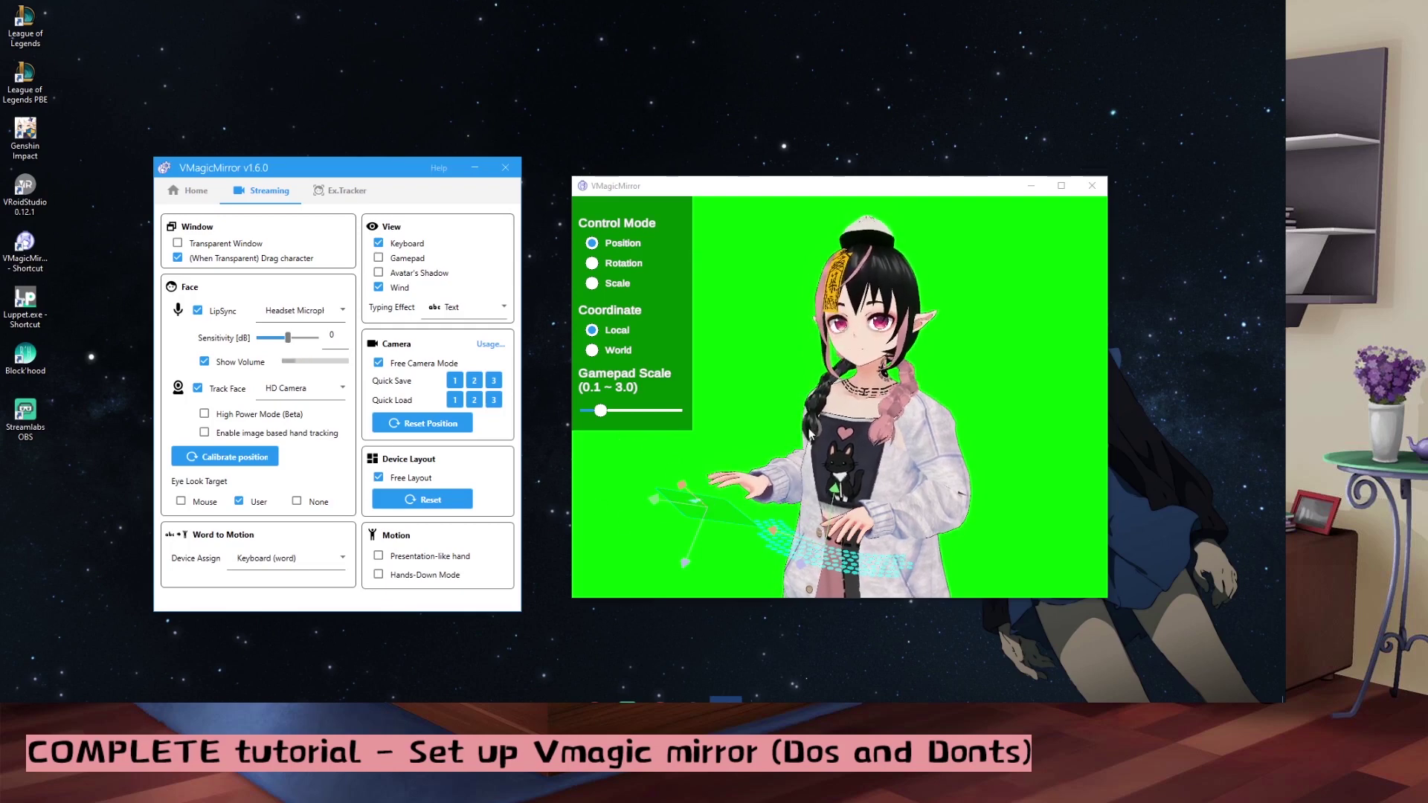
pyautogui.click(378, 244)
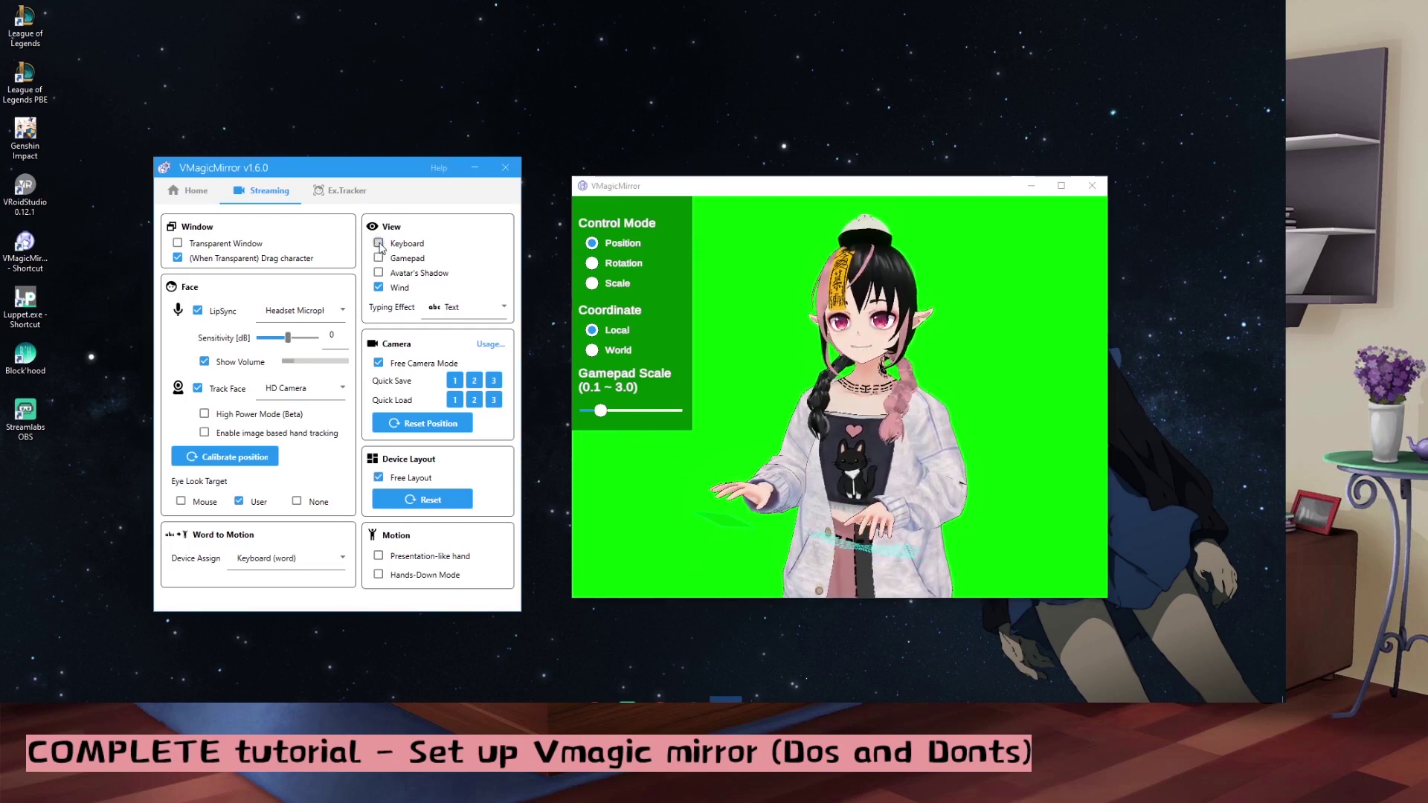
# Step: Try Hands-Down Mode and the presenter-style hand, leave both off, re-show the keyboard, and go Home
pyautogui.click(398, 575)
pyautogui.click(850, 461)
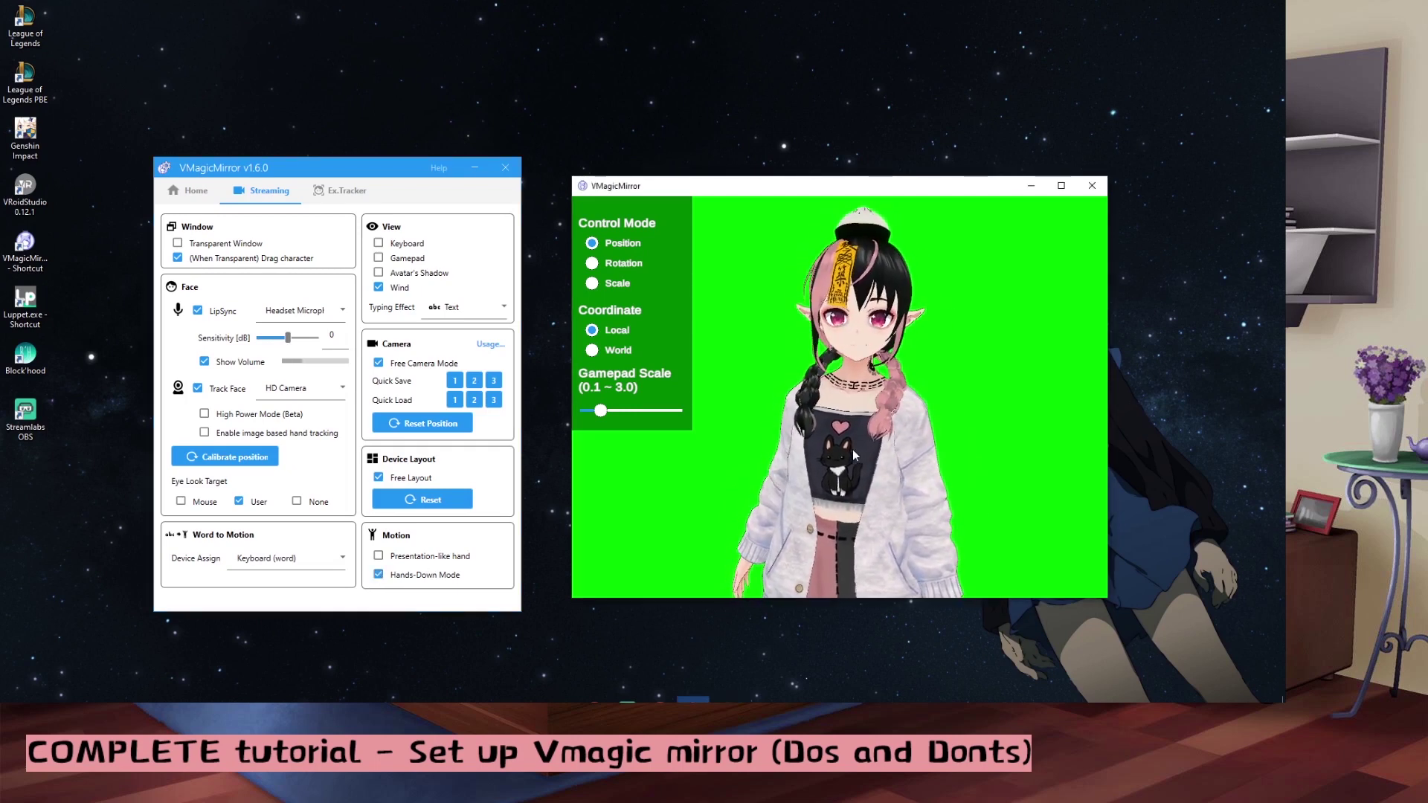
pyautogui.click(379, 575)
pyautogui.click(378, 556)
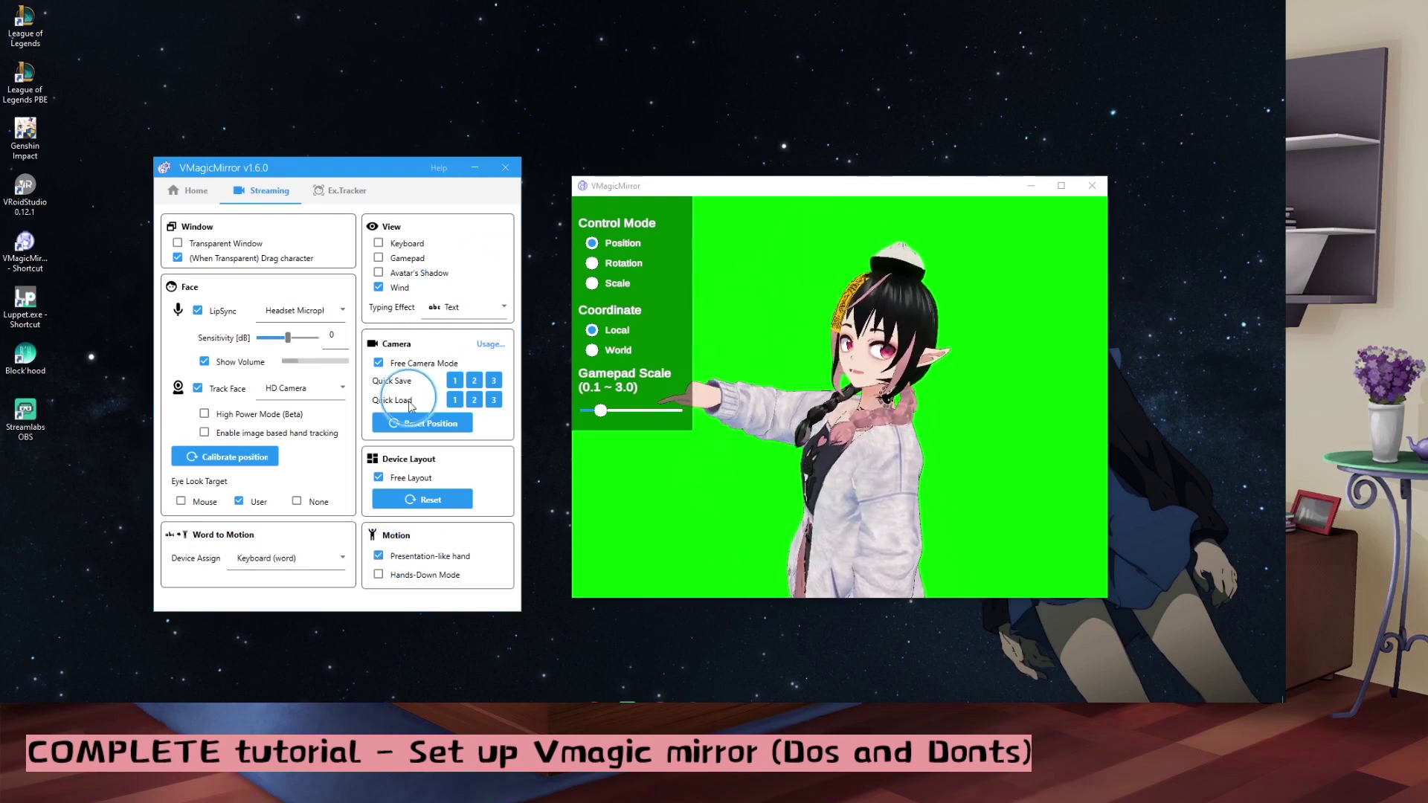
pyautogui.click(378, 557)
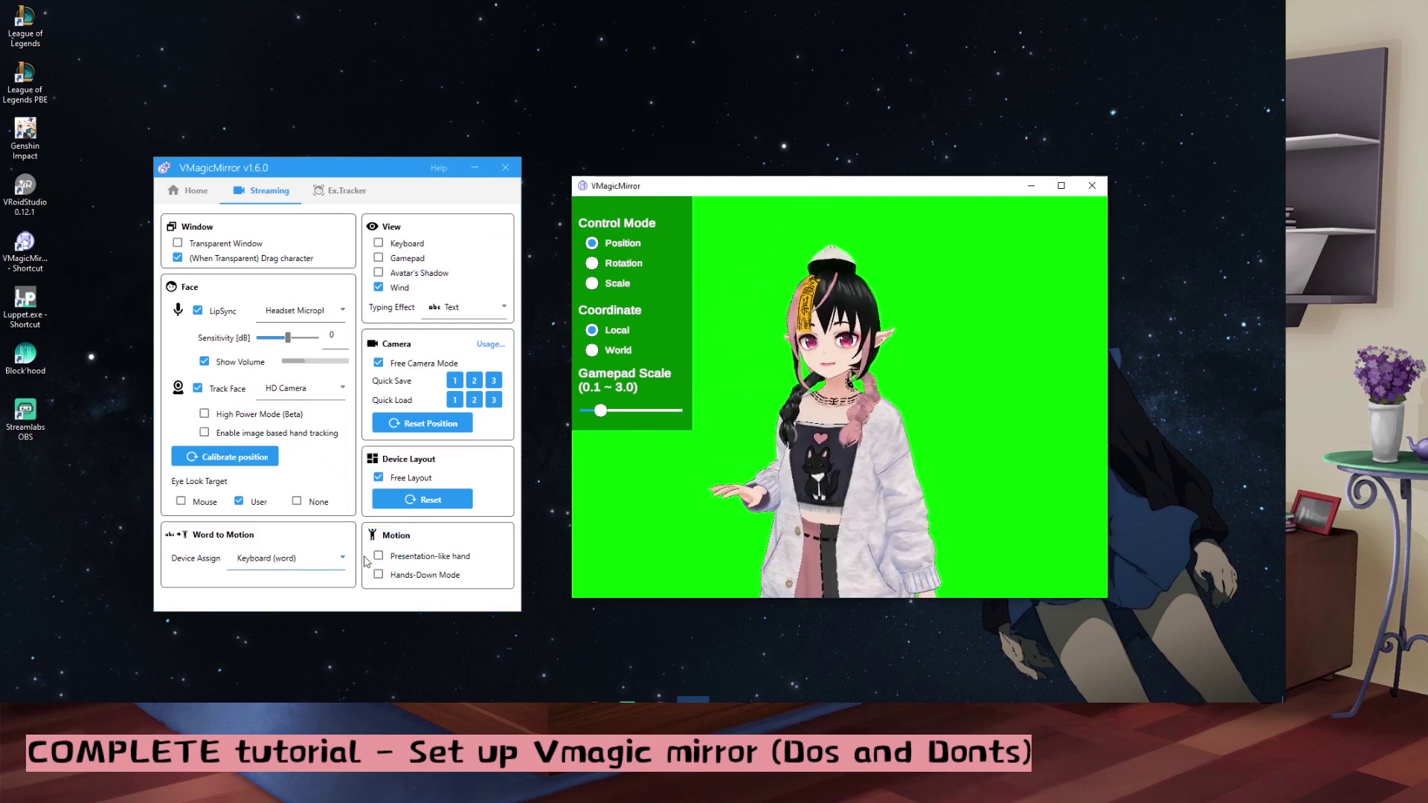
pyautogui.click(378, 243)
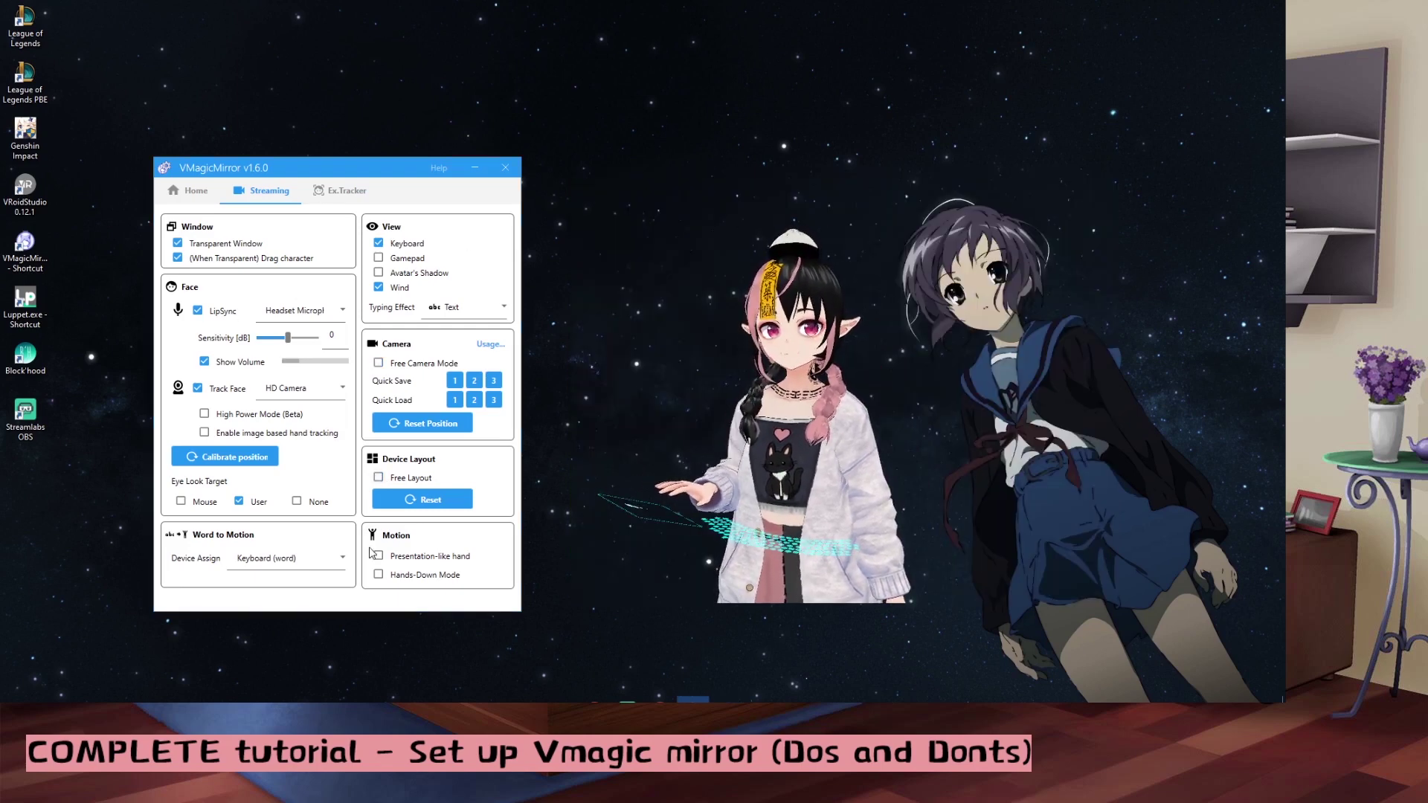
pyautogui.click(202, 195)
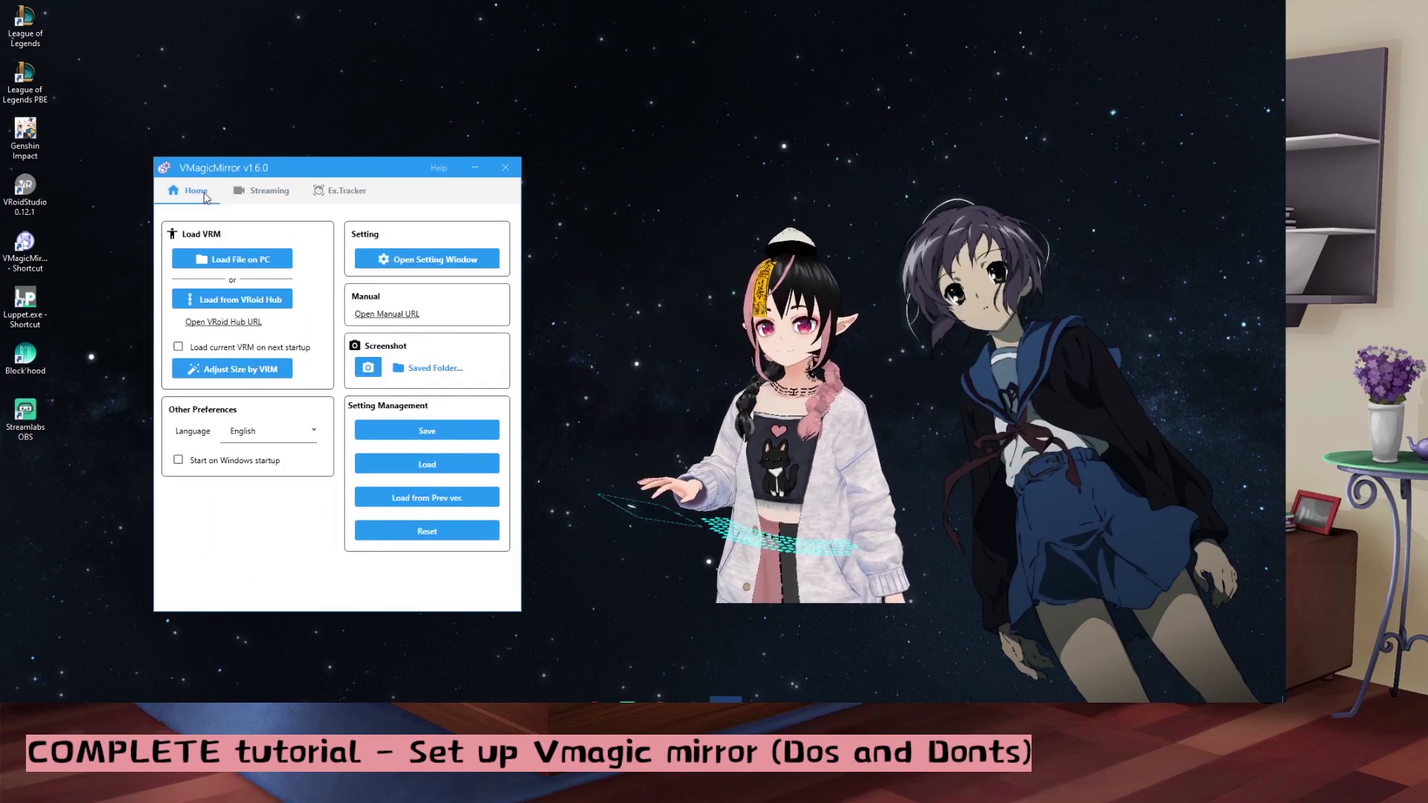
# Step: Save the current VMagicMirror settings to the desktop as demo.vmm
pyautogui.click(424, 433)
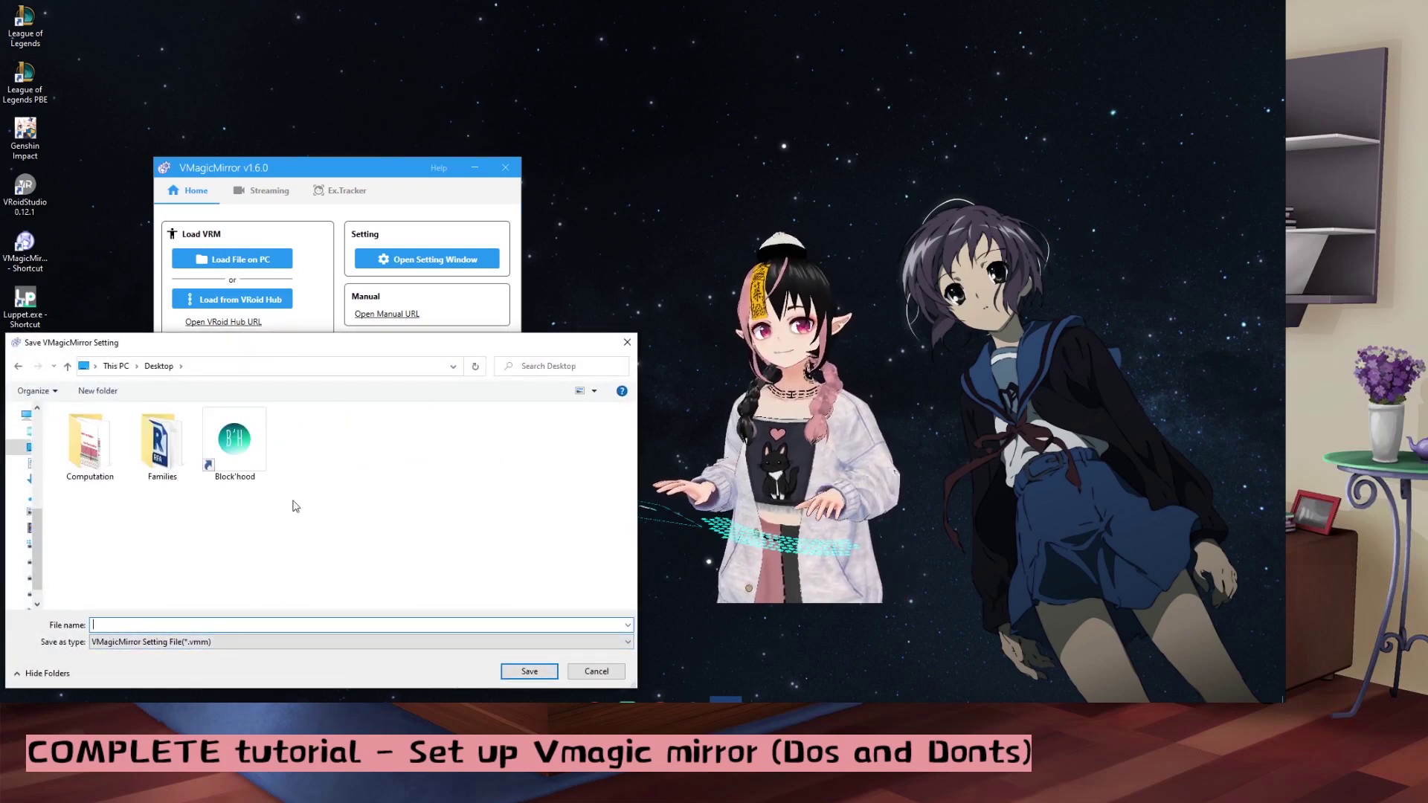
pyautogui.write('demo')
pyautogui.press('Return')
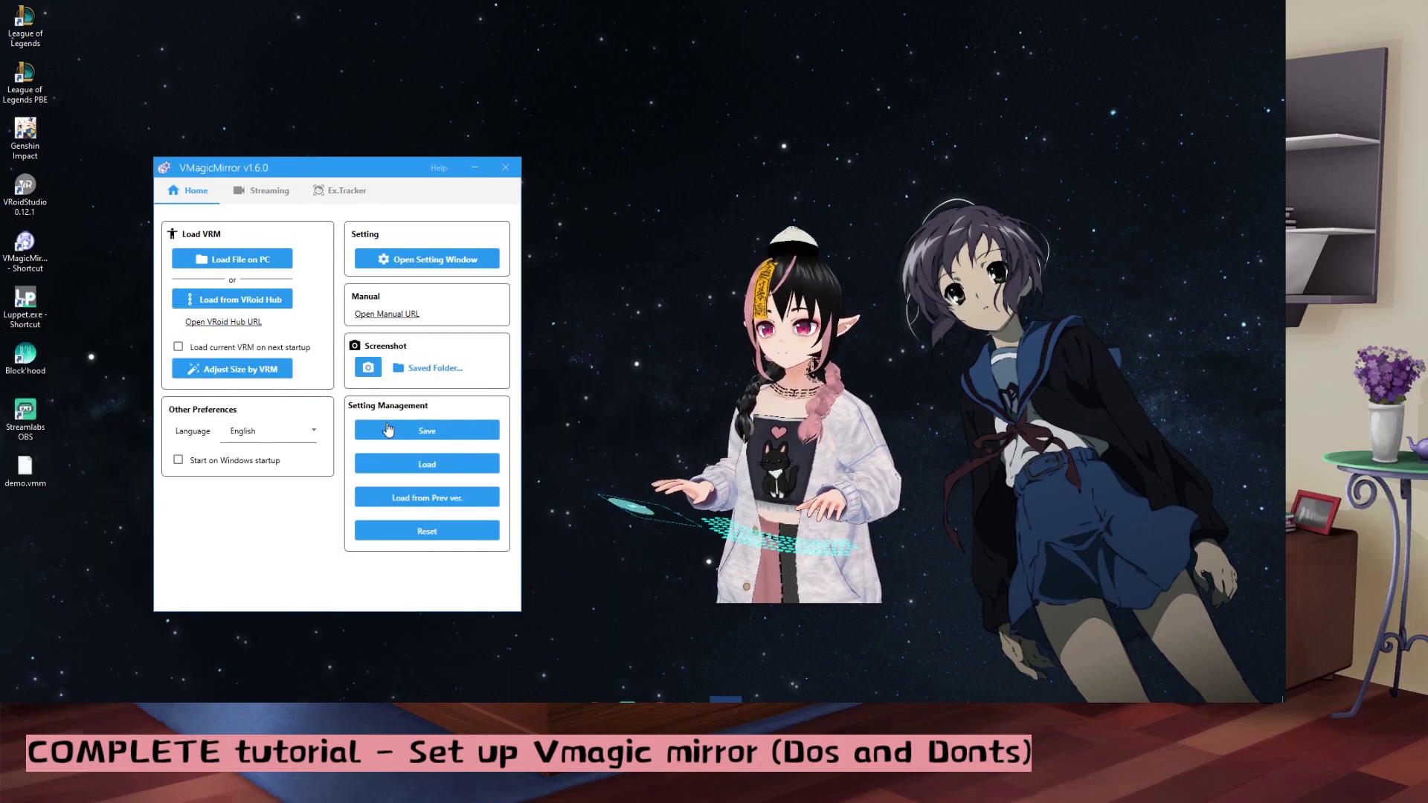
pyautogui.click(271, 191)
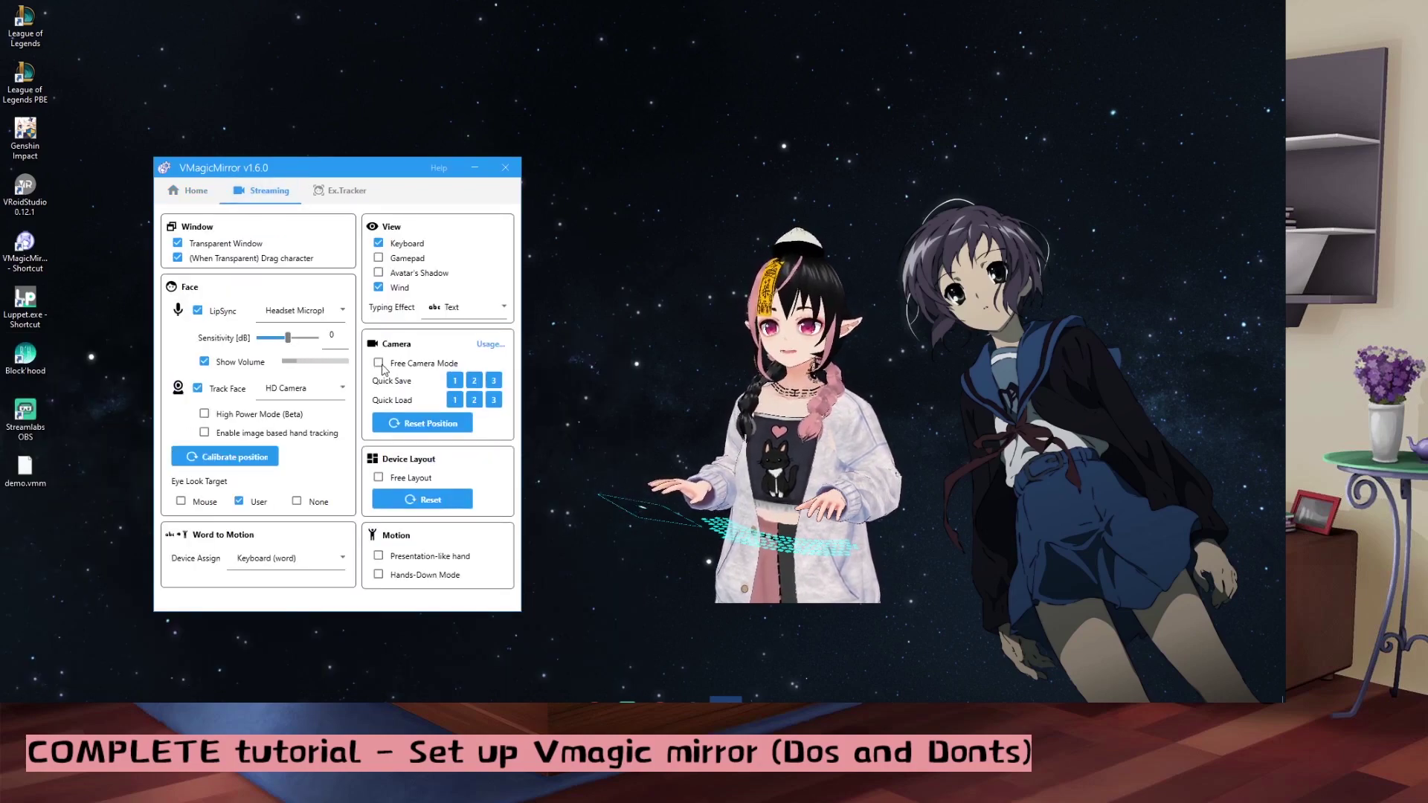
# Step: Reload the settings from demo.vmm and return to the Home page
pyautogui.click(399, 477)
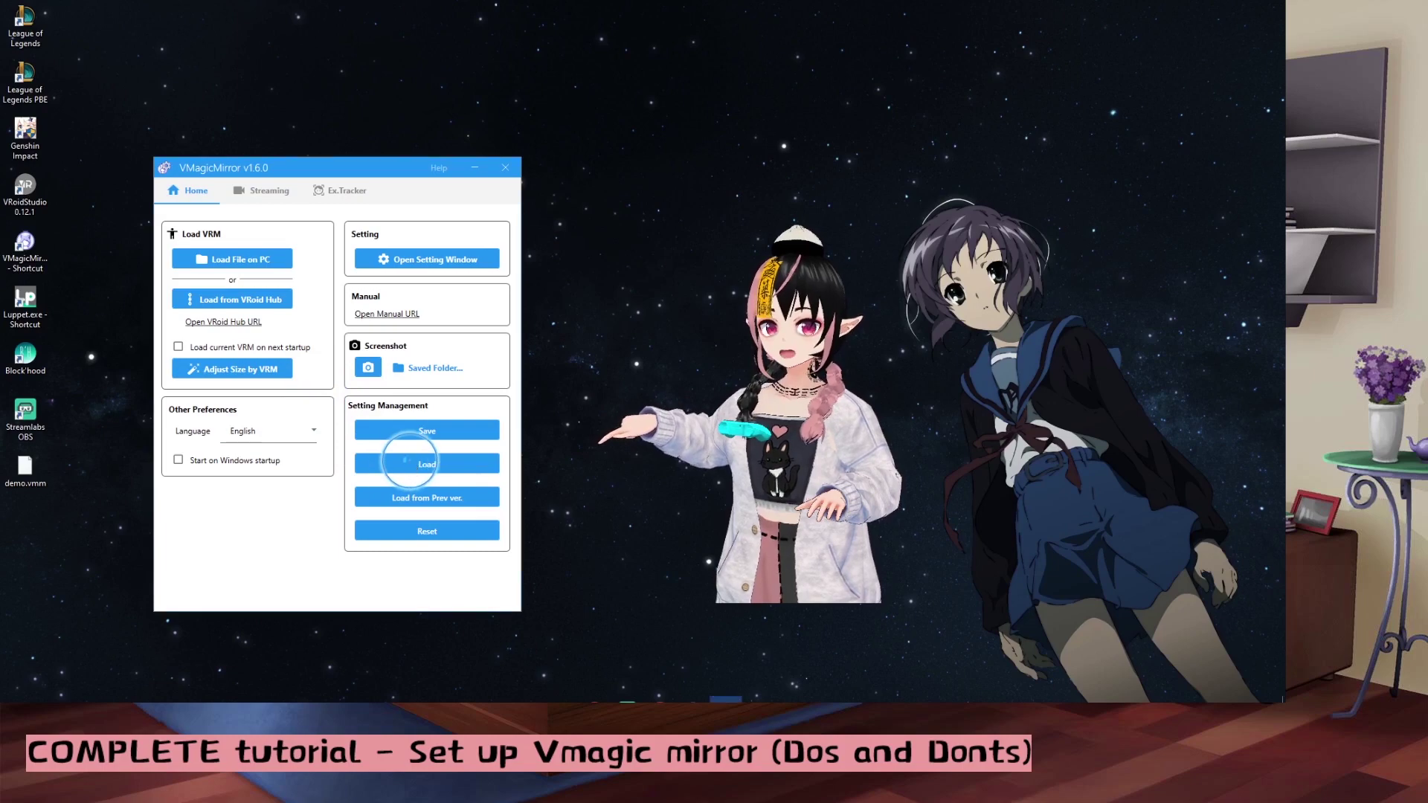
pyautogui.click(313, 461)
pyautogui.doubleClick(312, 461)
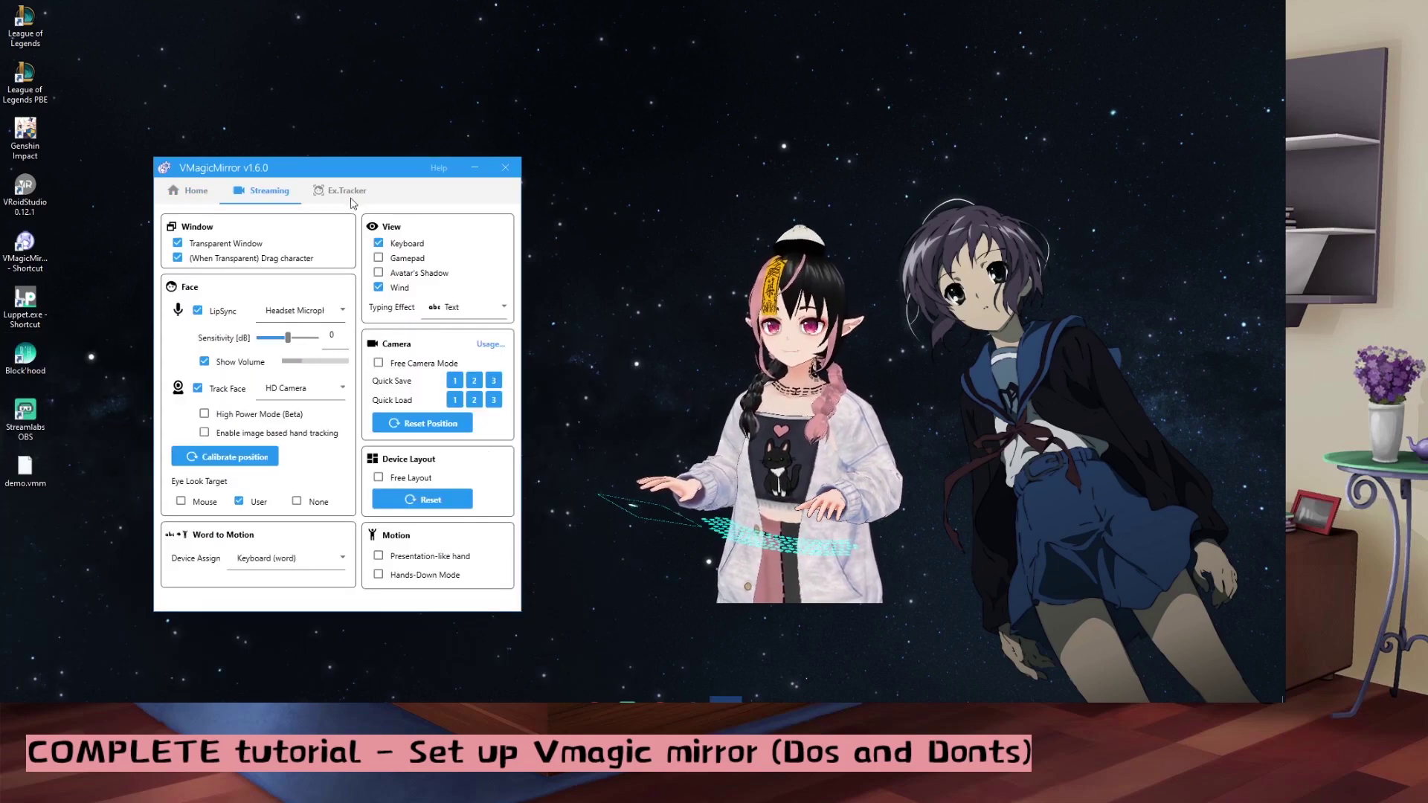
pyautogui.click(186, 195)
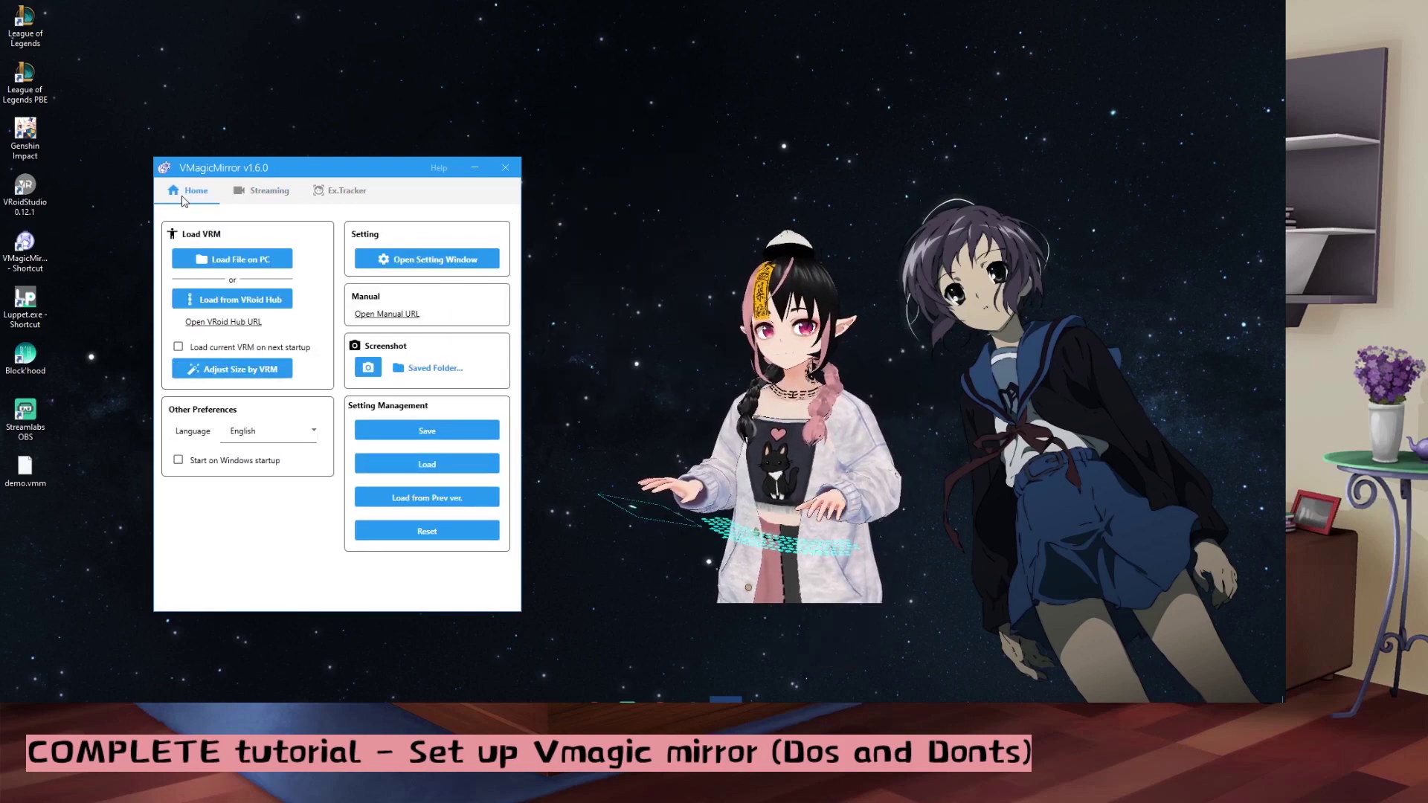
# Step: Change the first Word to Motion entry from reset to word p, showing Joy for 5.1 seconds
pyautogui.click(434, 263)
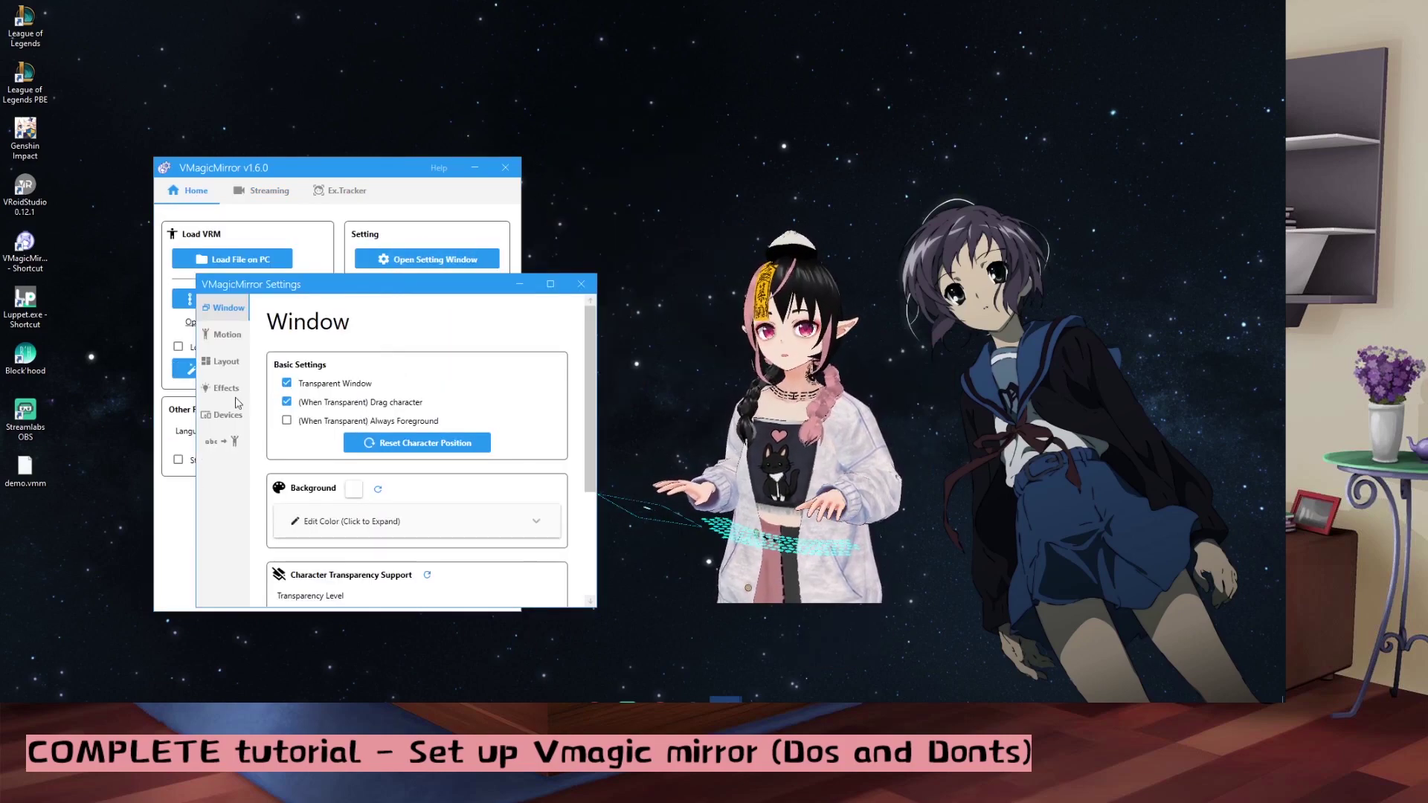
pyautogui.click(227, 335)
pyautogui.moveTo(353, 292); pyautogui.dragTo(521, 244)
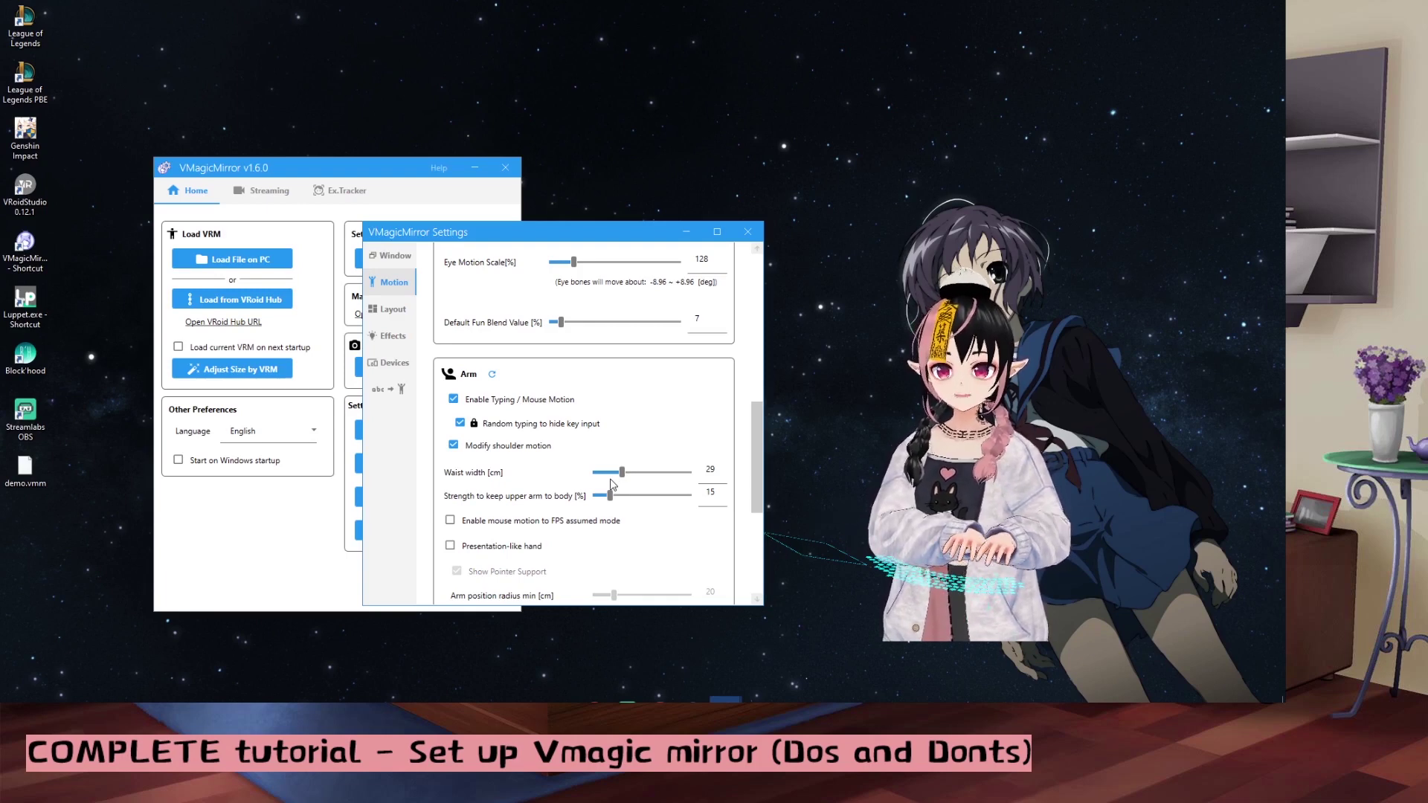
pyautogui.scroll(-5, 611, 484)
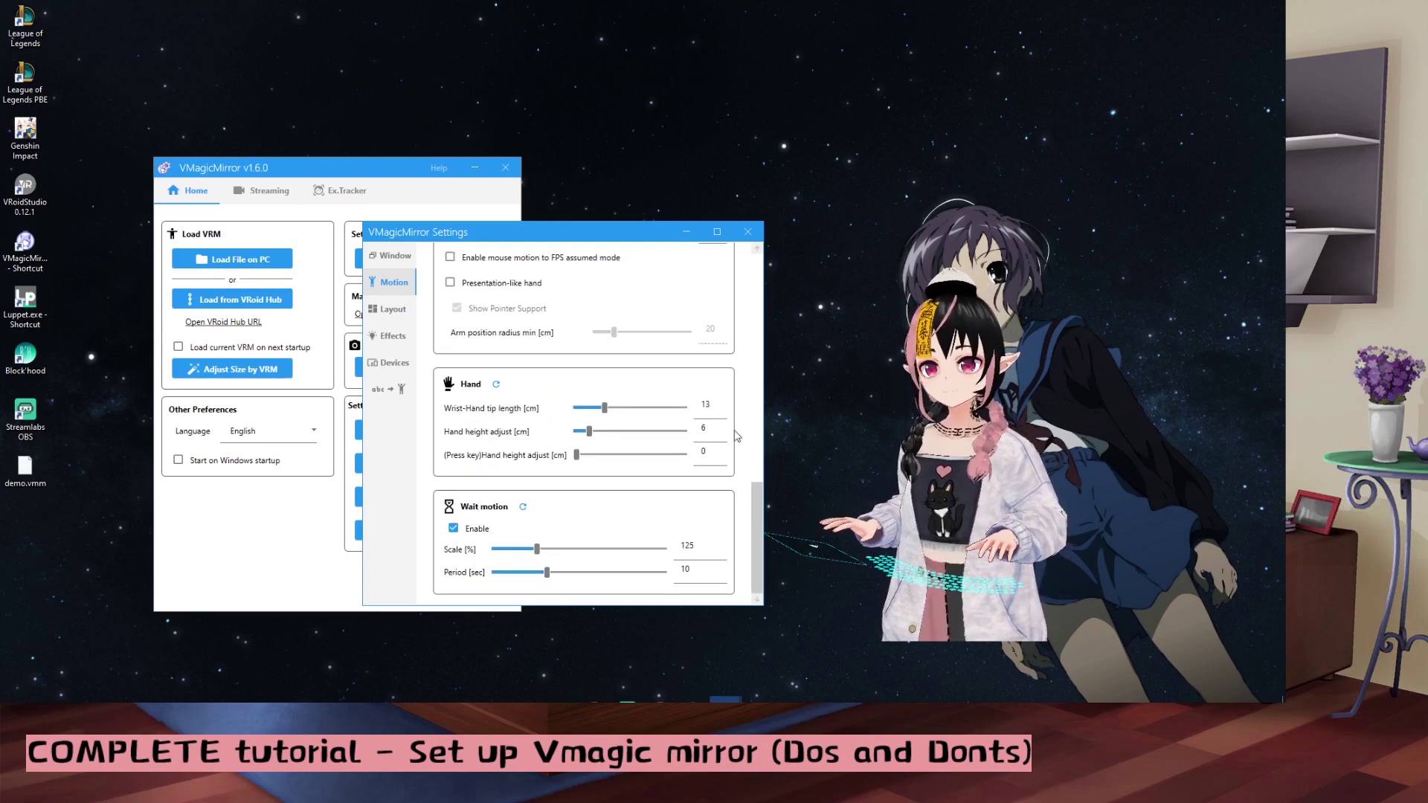
pyautogui.click(390, 309)
pyautogui.click(389, 389)
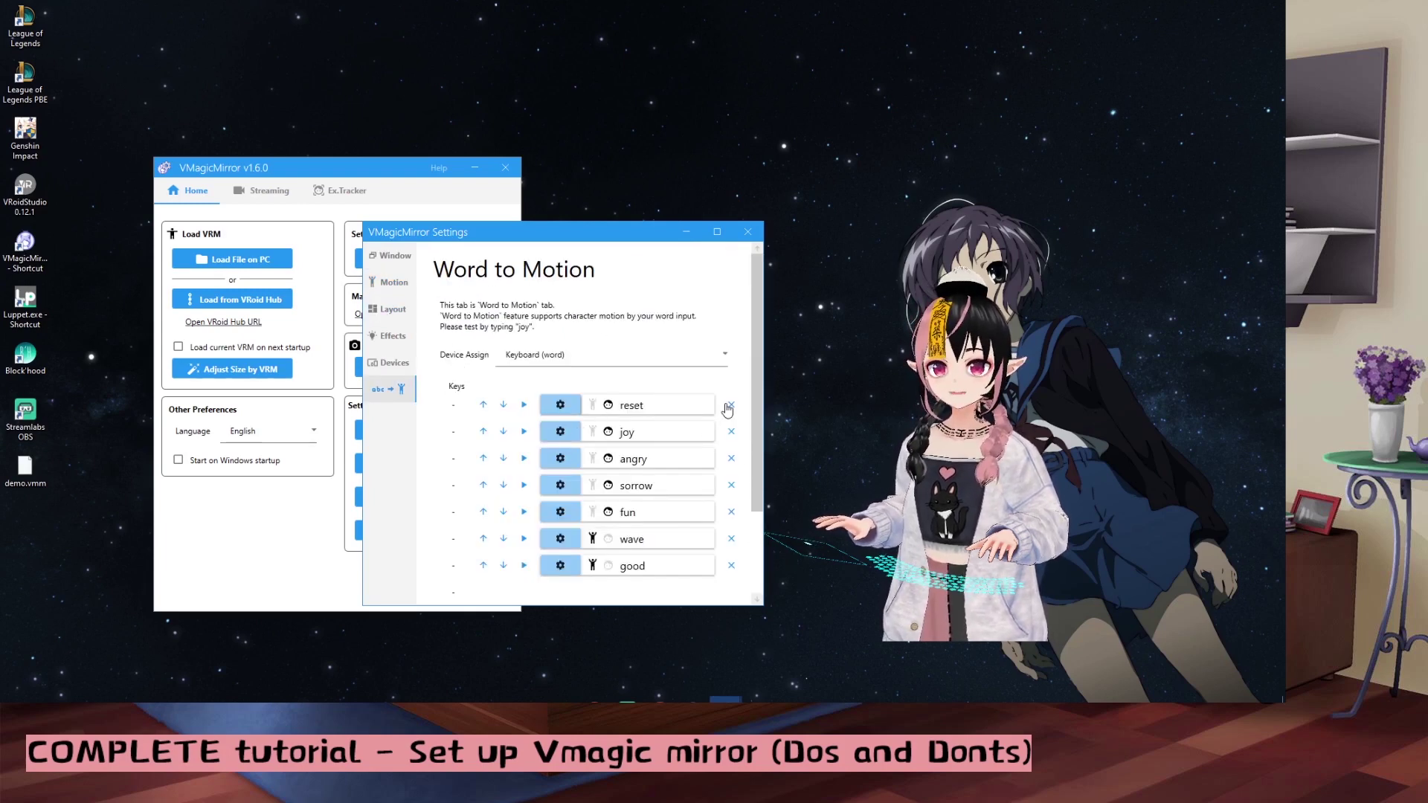
pyautogui.click(560, 432)
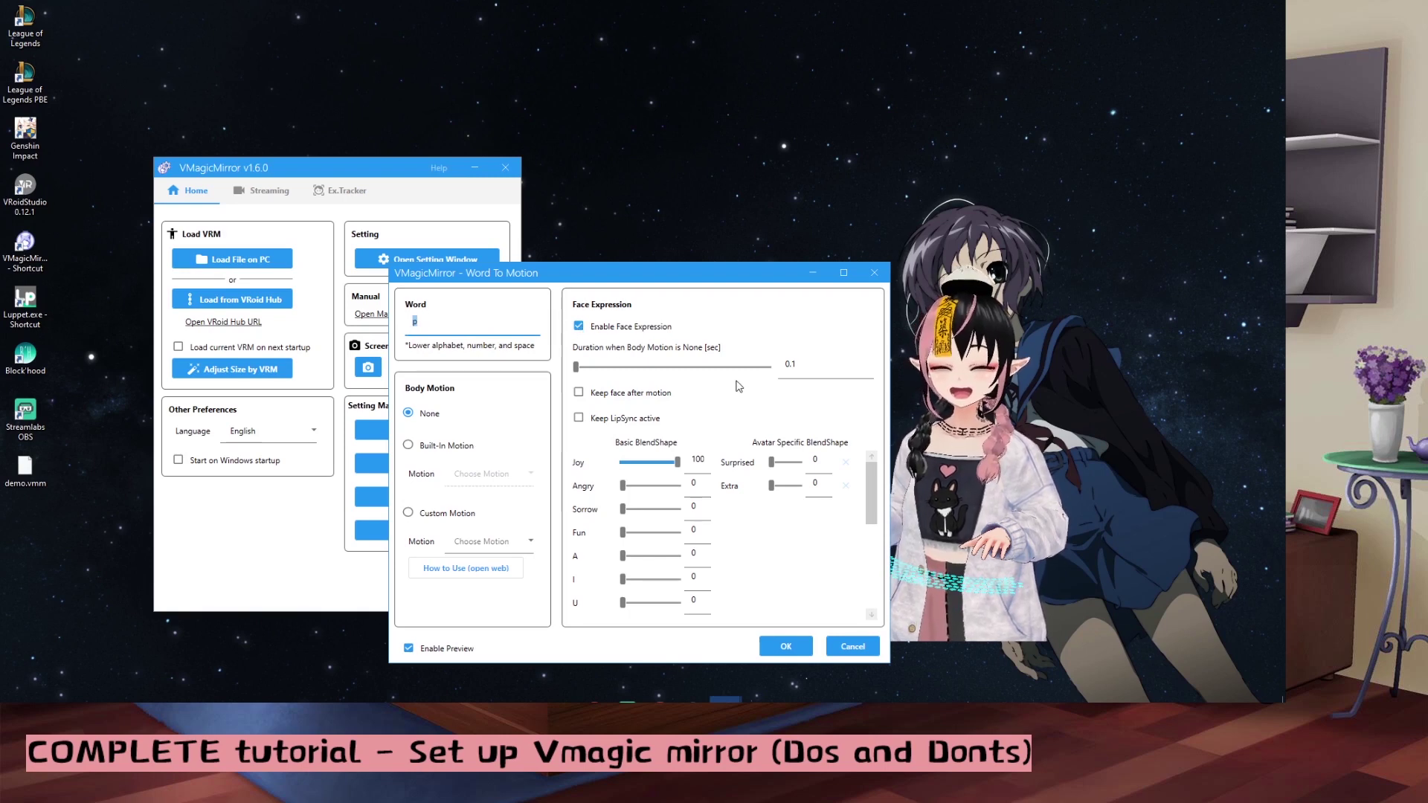
pyautogui.click(667, 370)
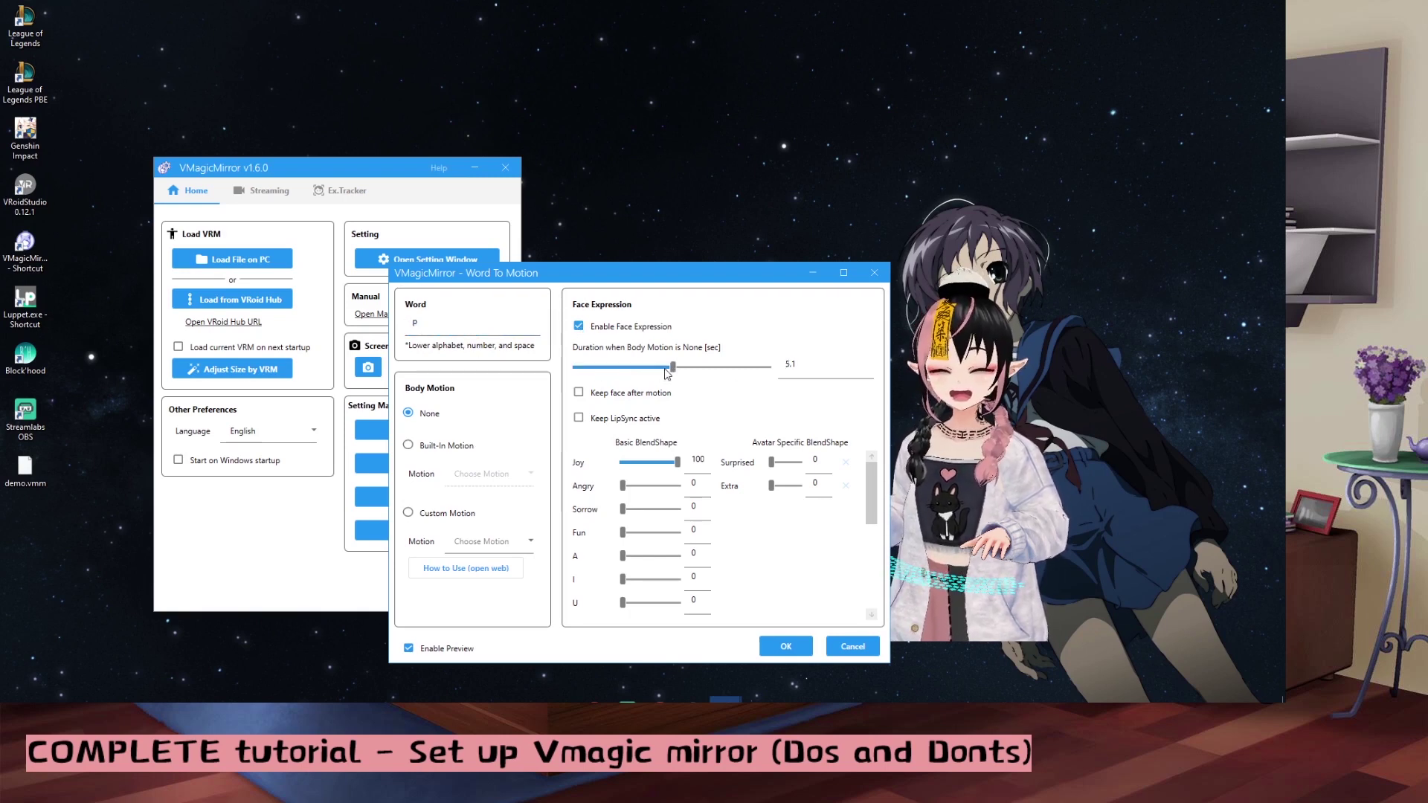
pyautogui.click(785, 646)
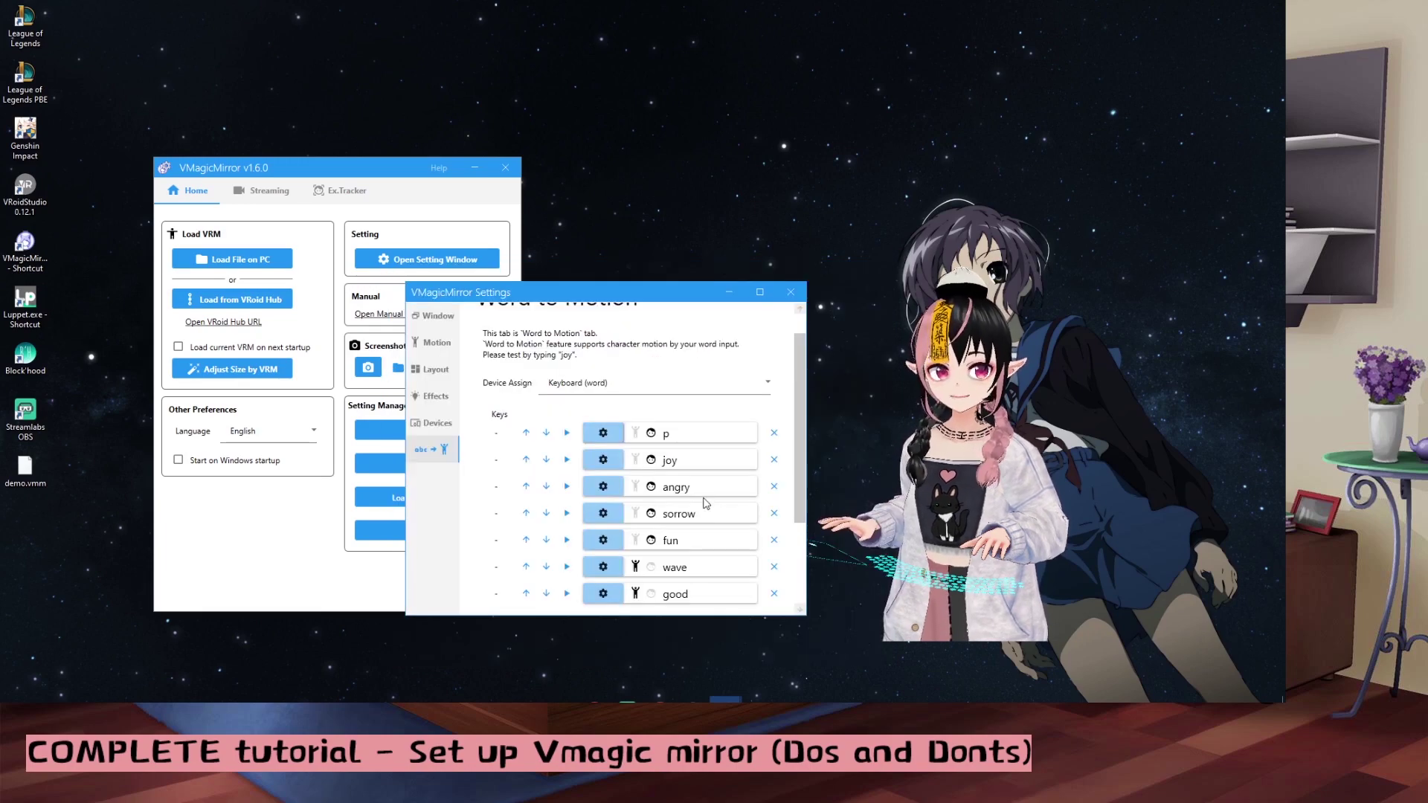
# Step: Close Settings, drag the avatar to the screen's lower right, and minimise the control panel
pyautogui.click(791, 292)
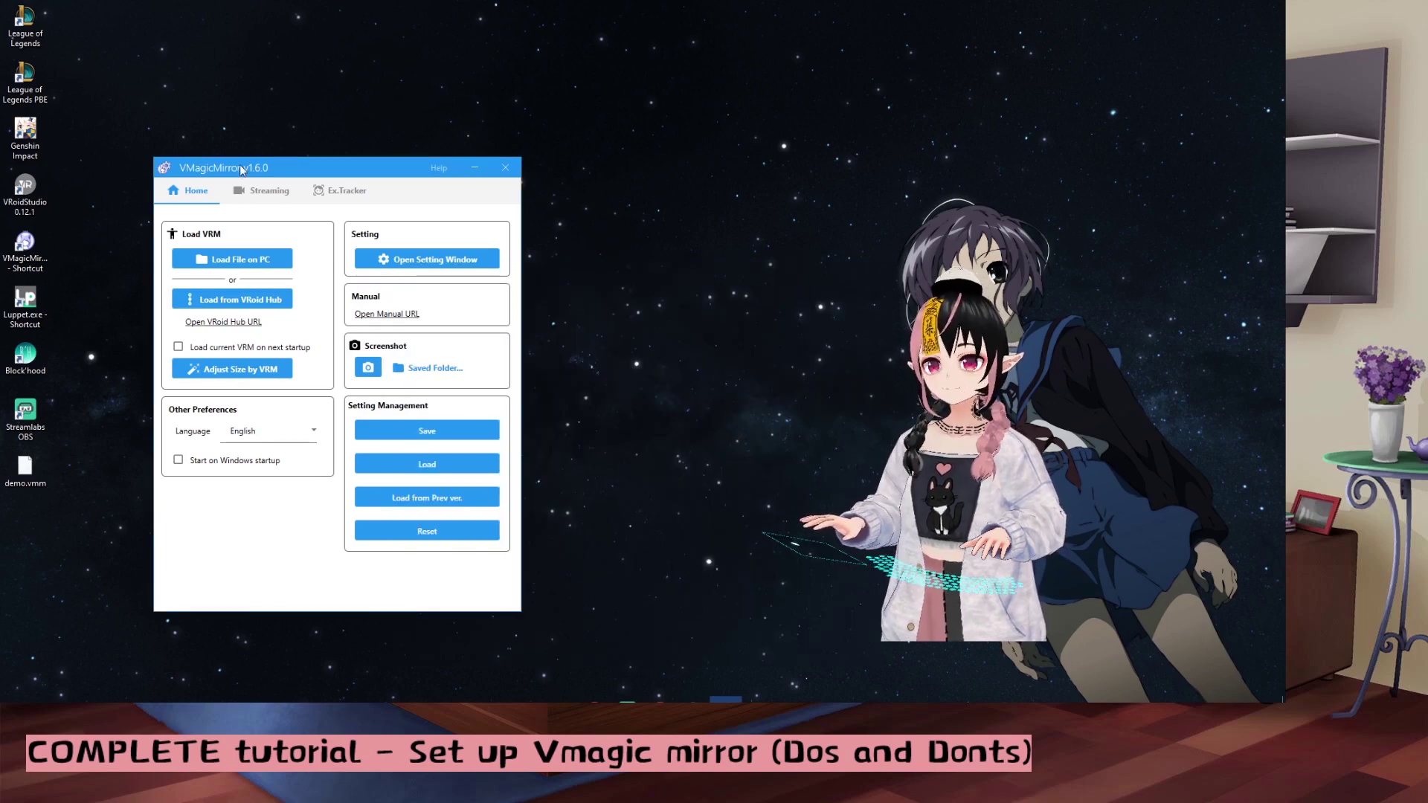
pyautogui.moveTo(249, 170); pyautogui.dragTo(448, 174)
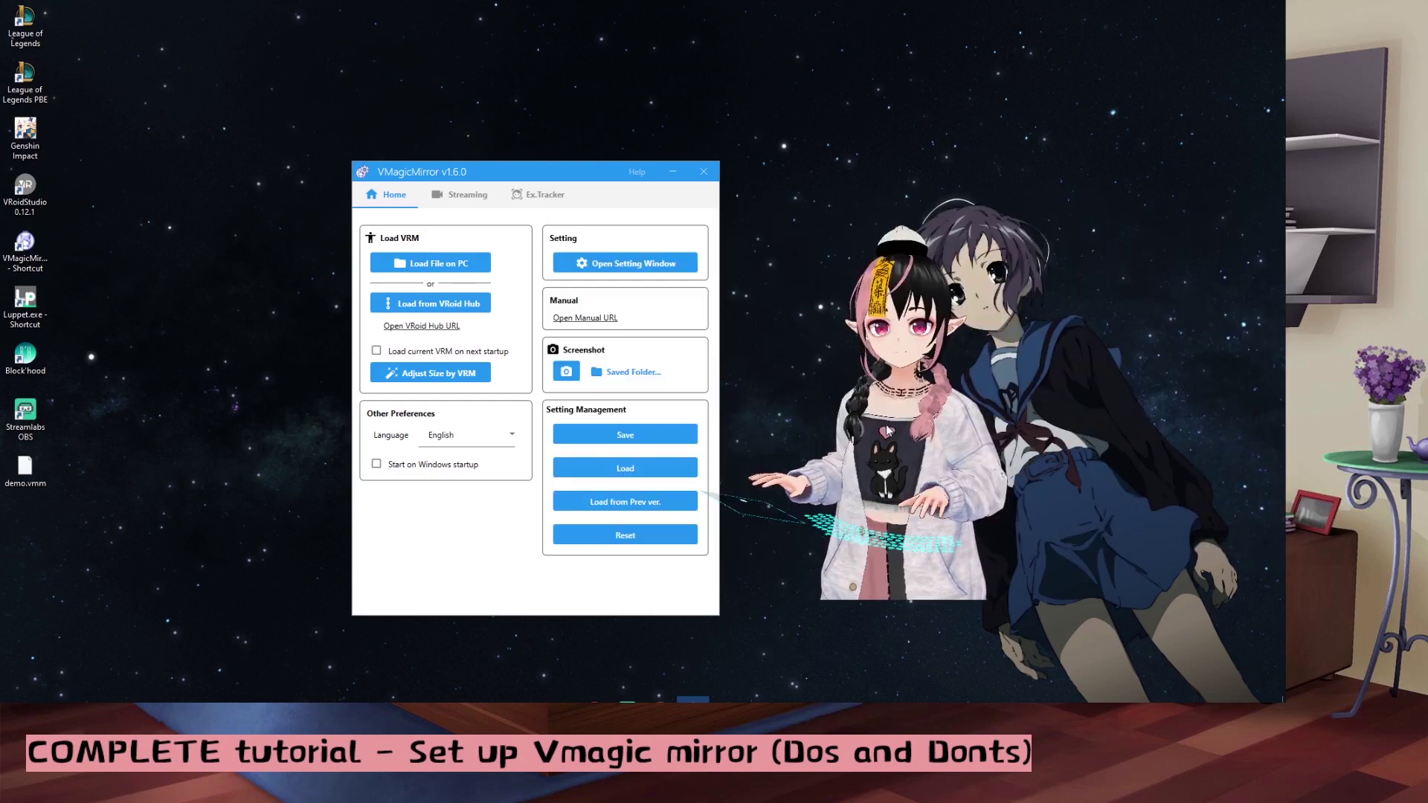
pyautogui.moveTo(888, 430); pyautogui.dragTo(1155, 528)
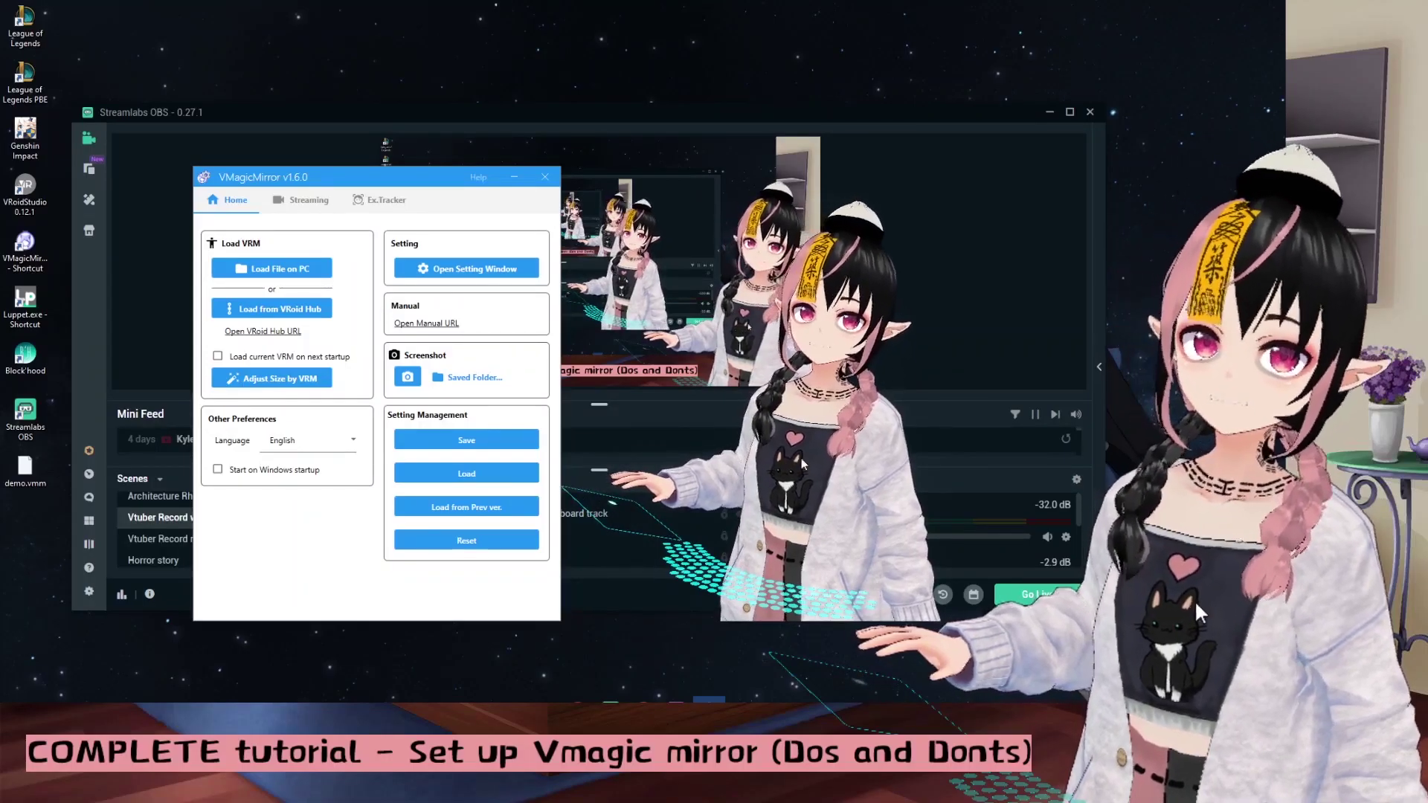
pyautogui.click(301, 199)
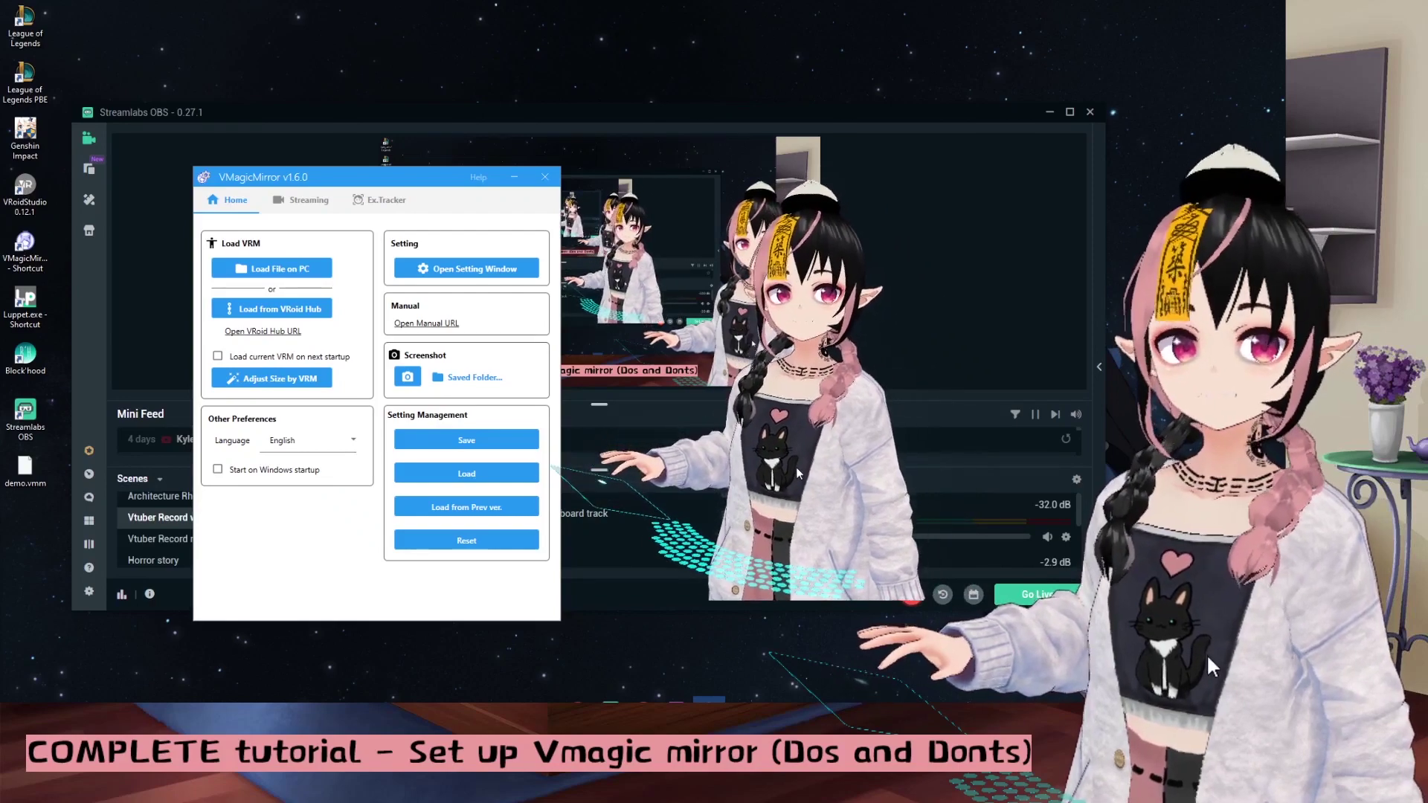
pyautogui.click(1065, 674)
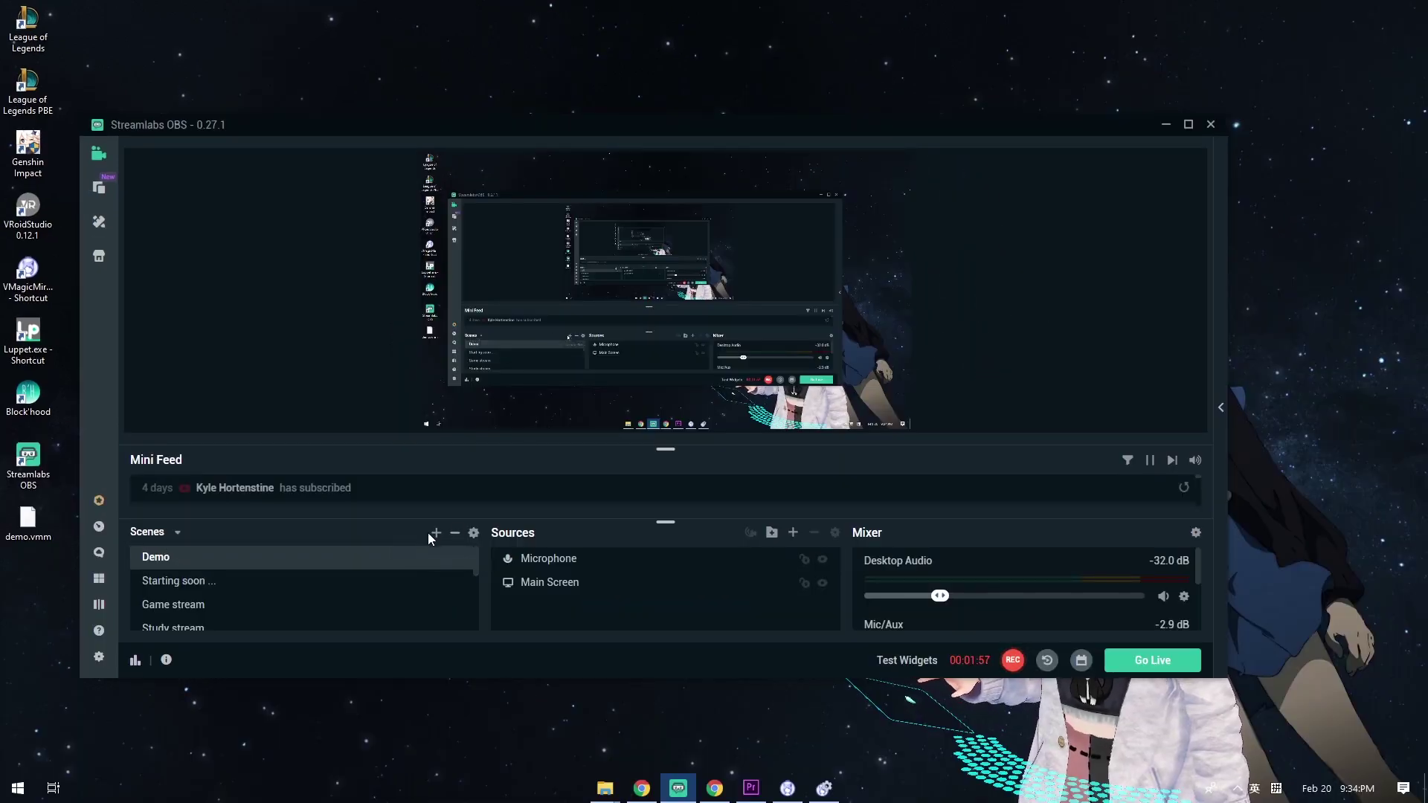
# Step: Choose Game Capture as a new source type for the Demo scene
pyautogui.click(435, 533)
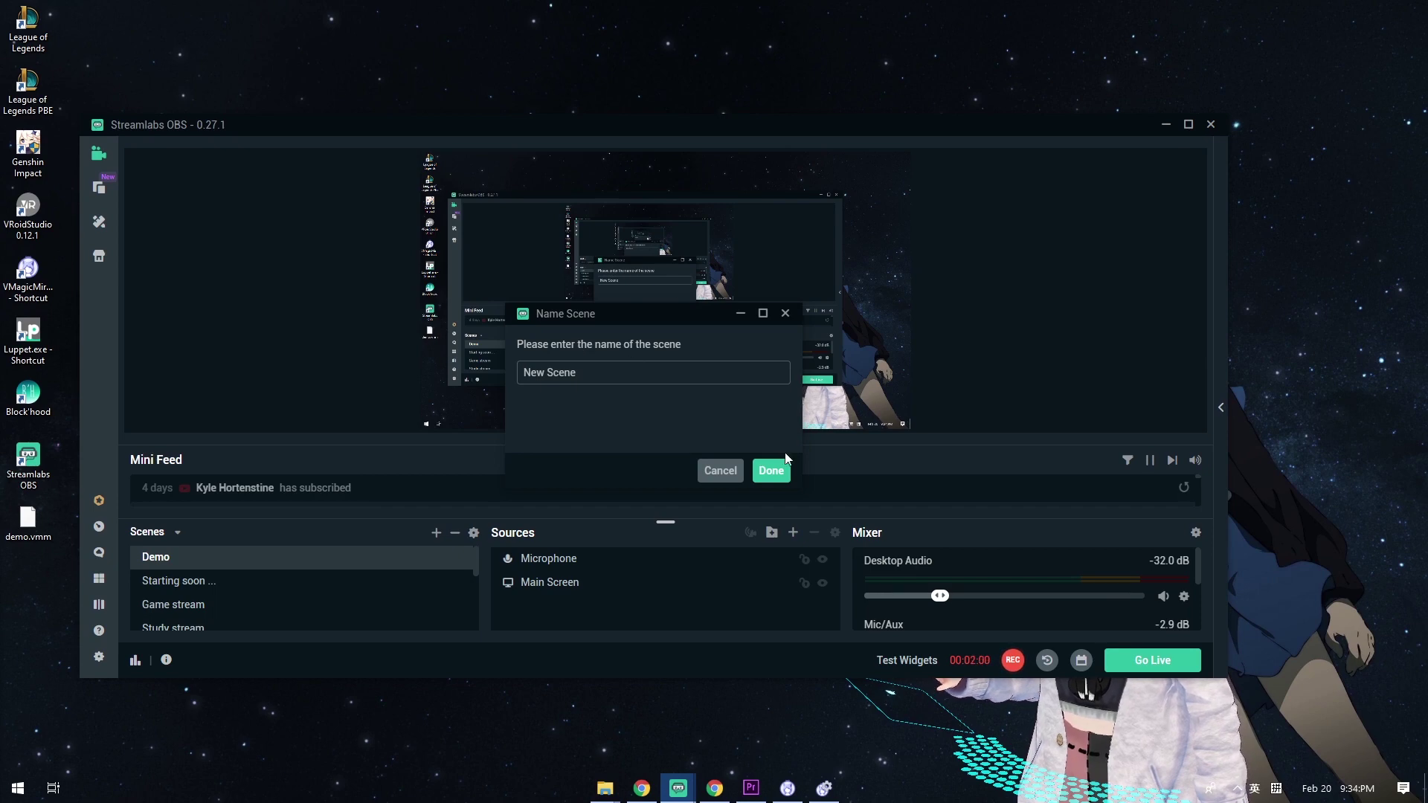
pyautogui.click(786, 315)
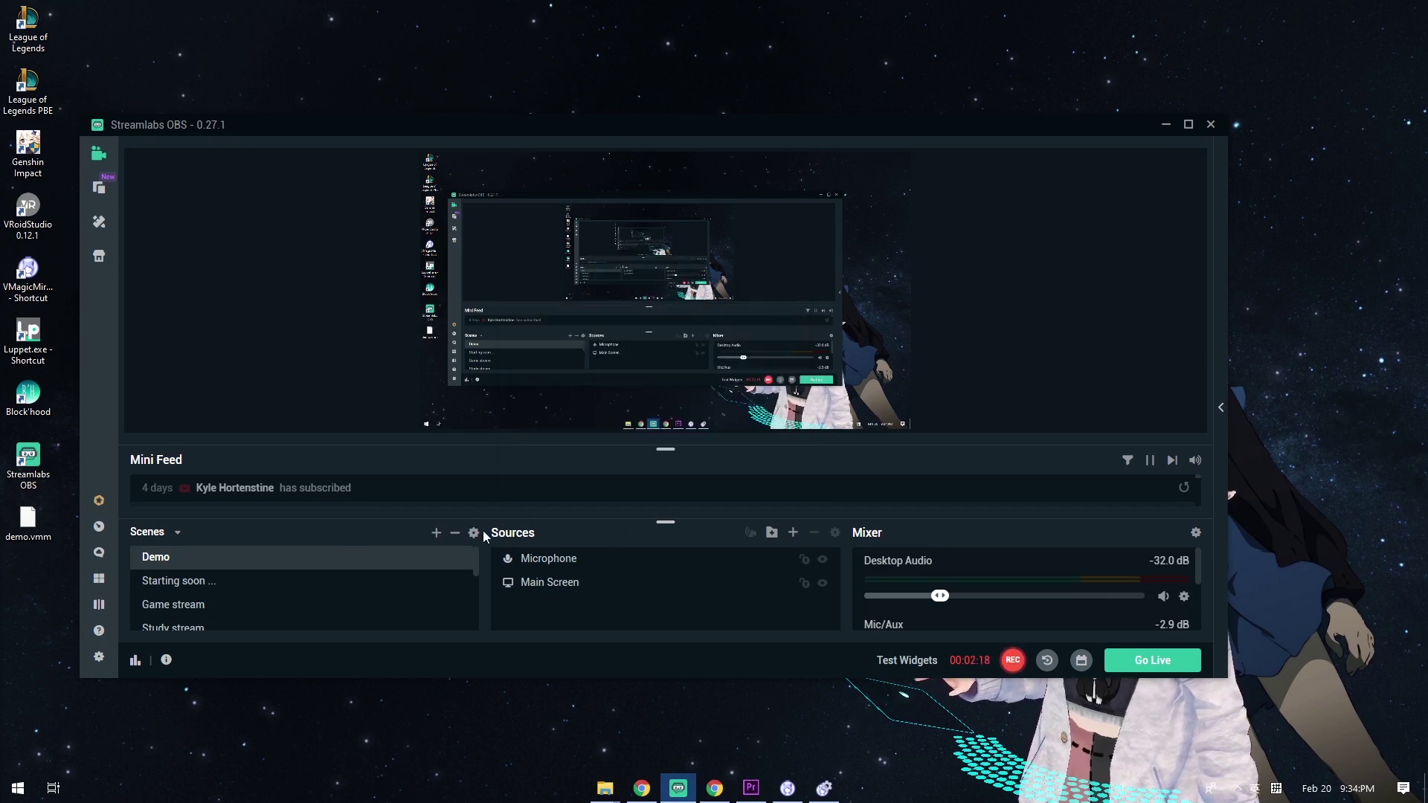
pyautogui.click(793, 534)
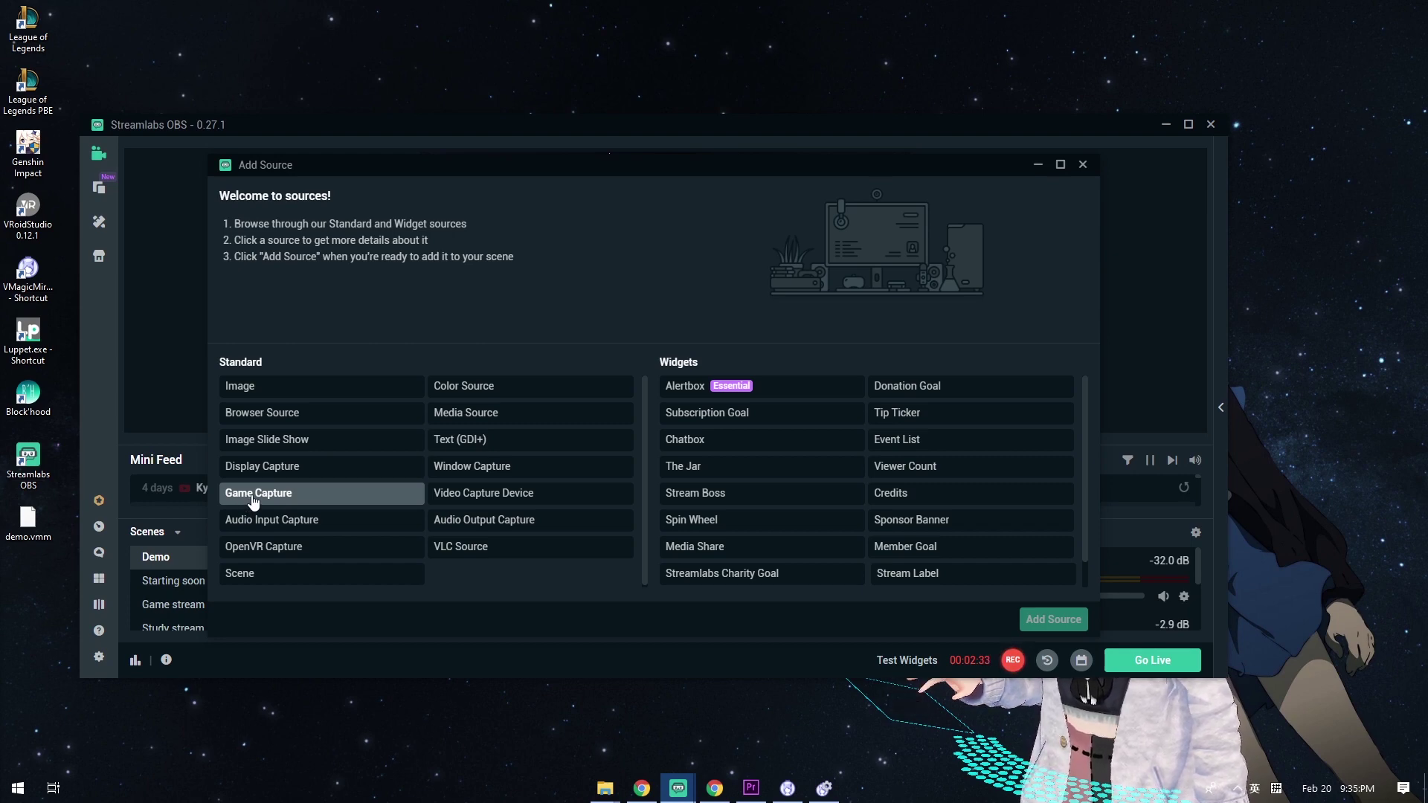
pyautogui.click(254, 502)
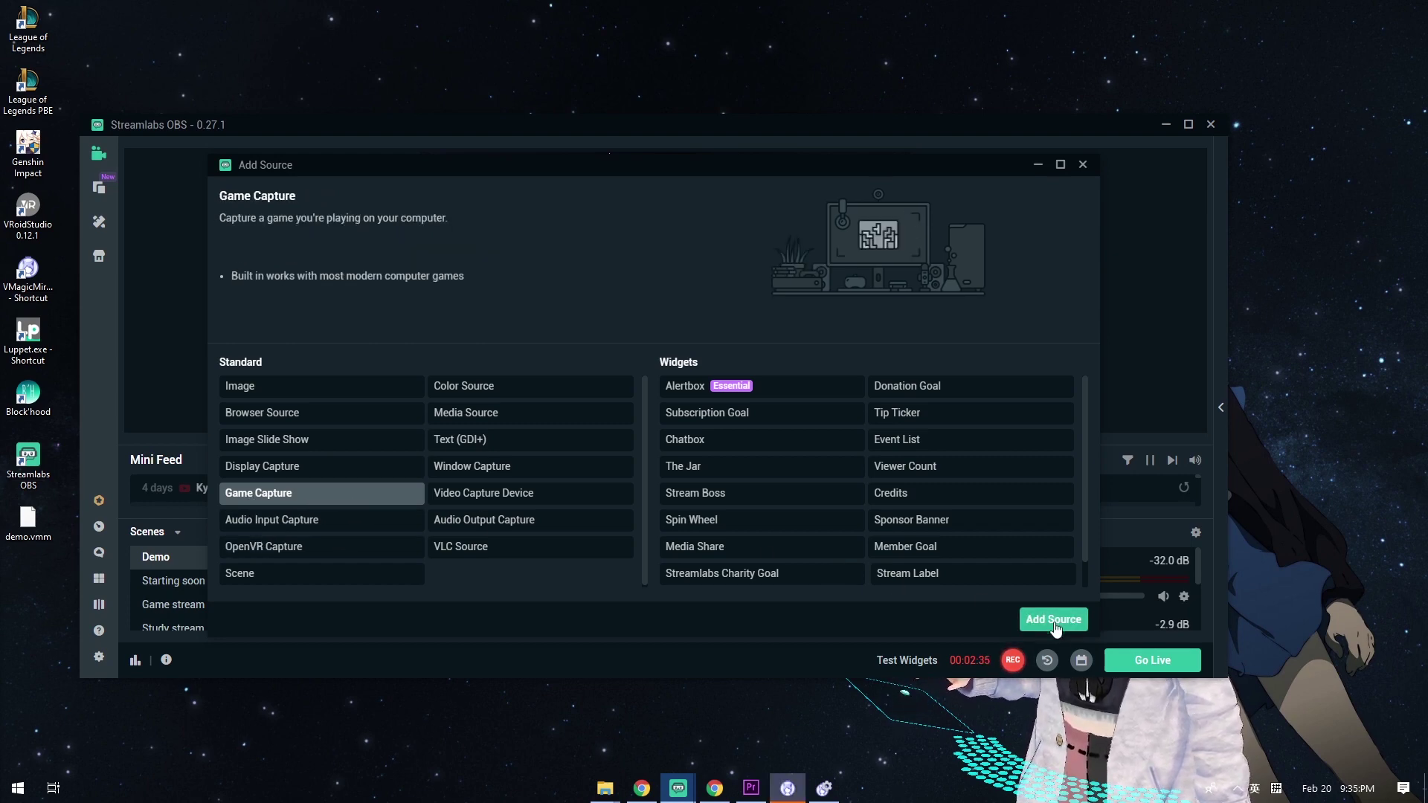
pyautogui.click(1053, 620)
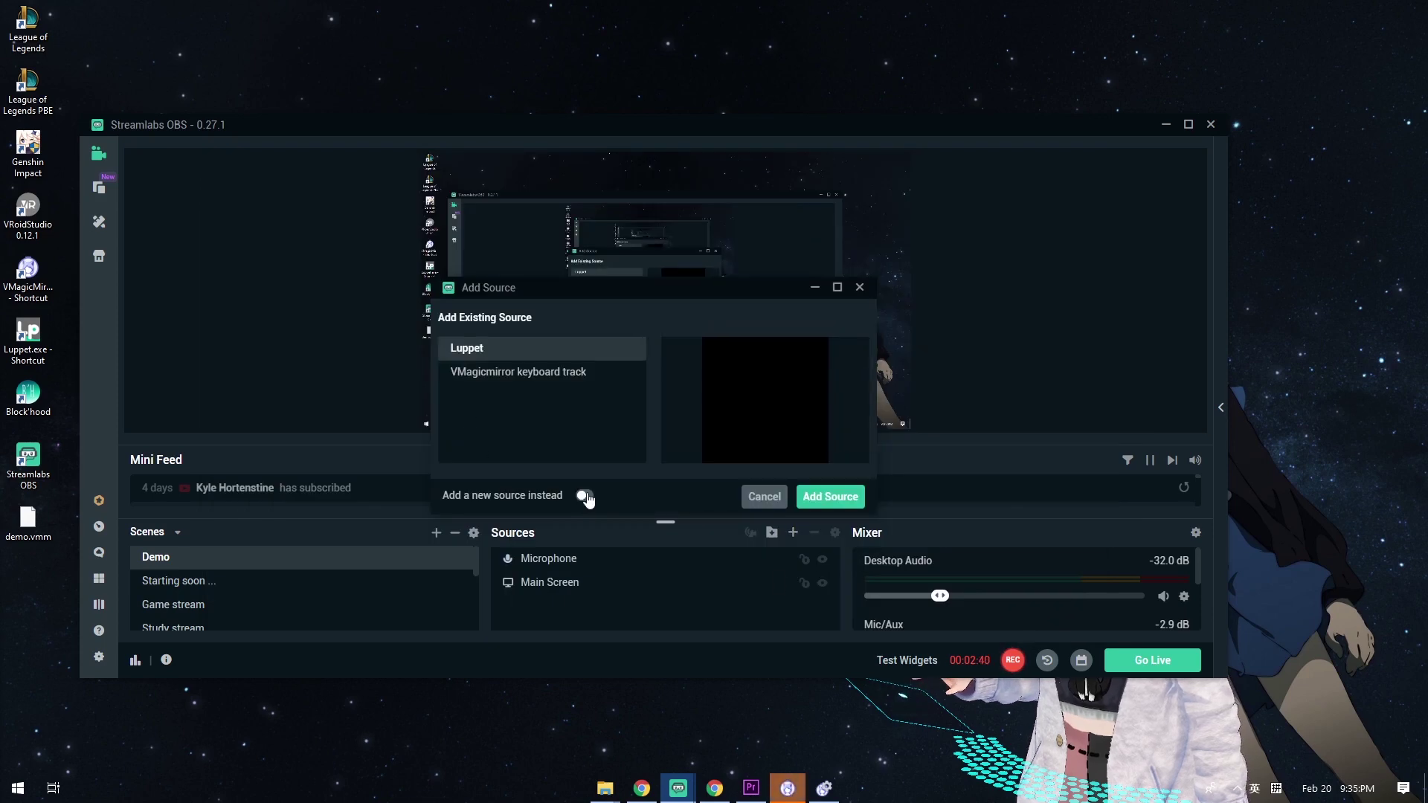
# Step: Create a new Game Capture of VMagicMirror with cursor capture off and Fast hook rate
pyautogui.click(584, 496)
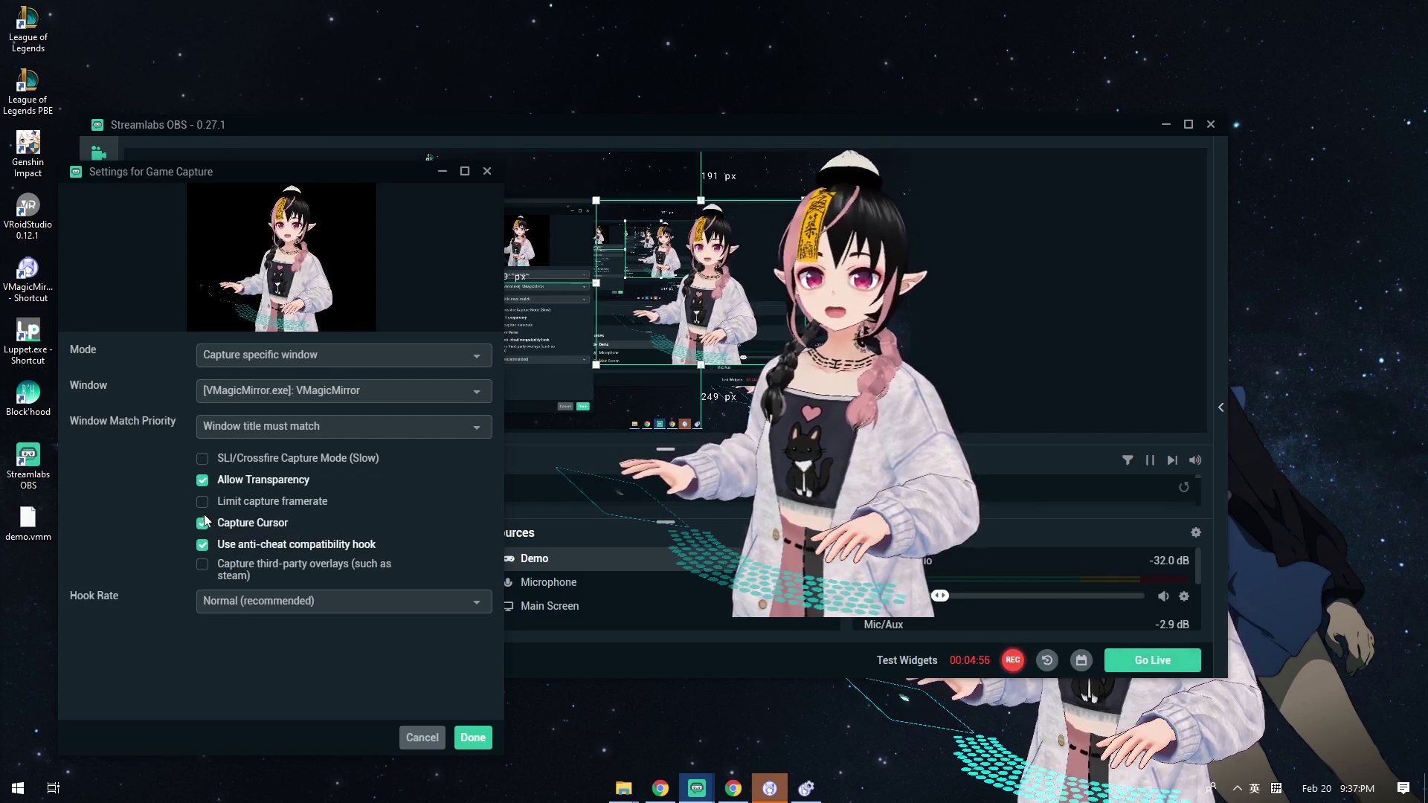
pyautogui.click(202, 523)
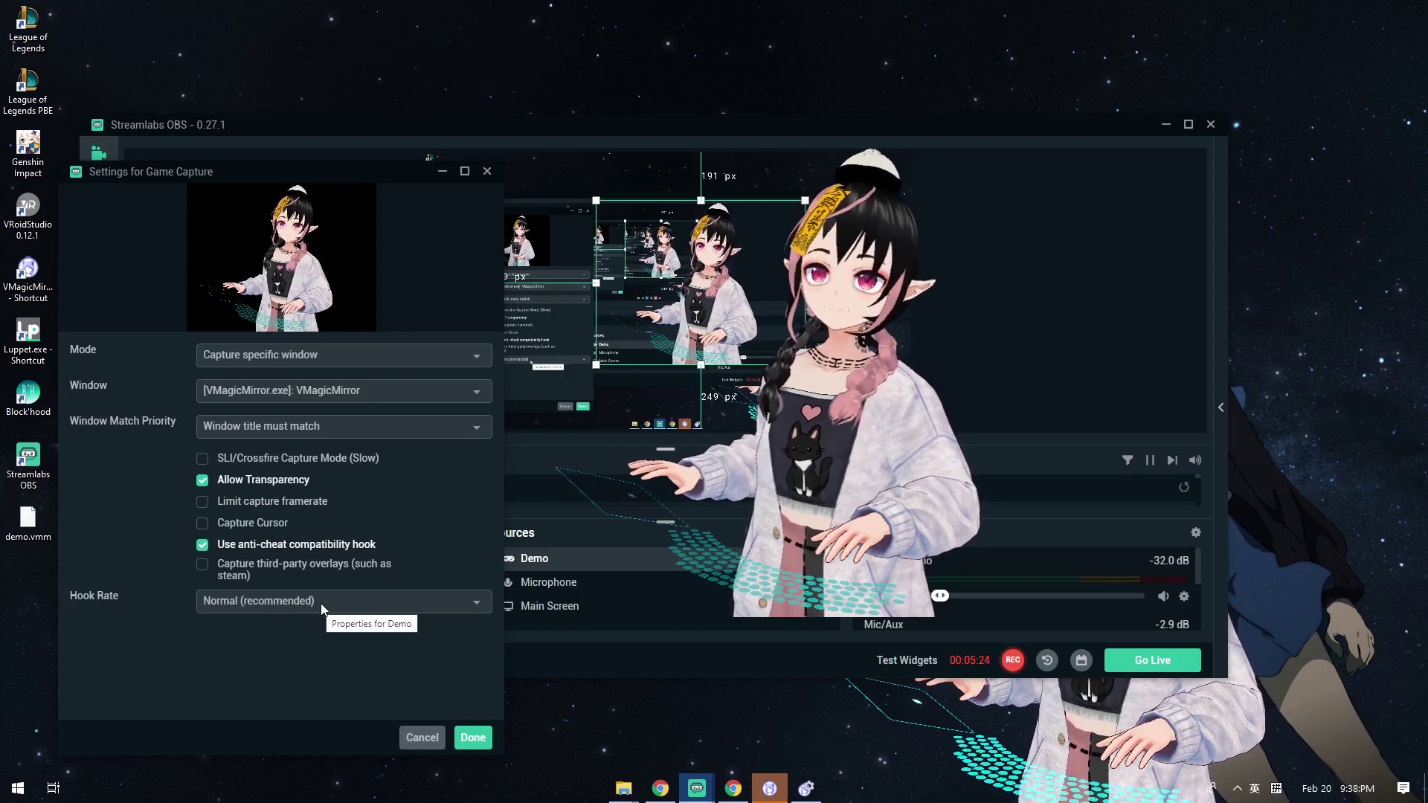
pyautogui.click(363, 607)
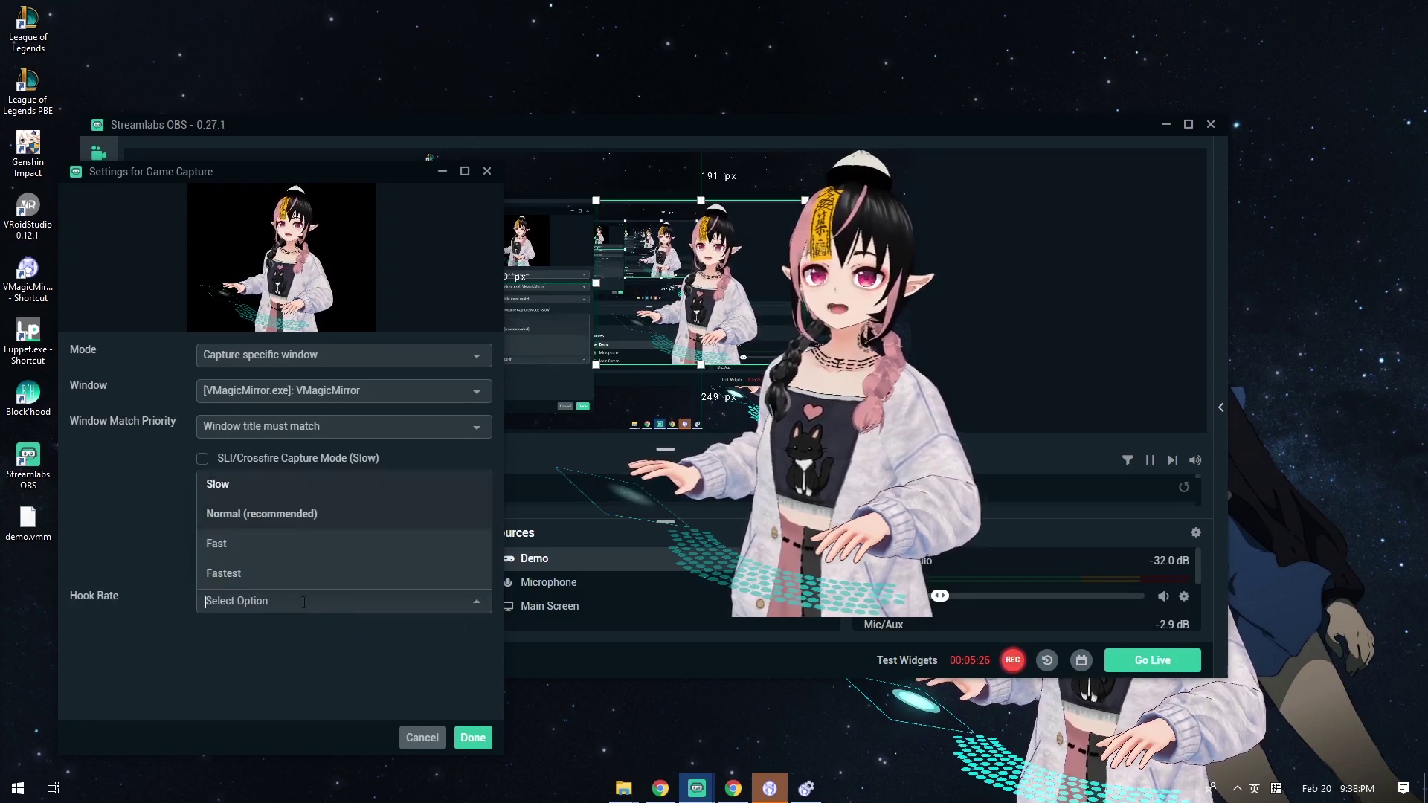
pyautogui.click(232, 544)
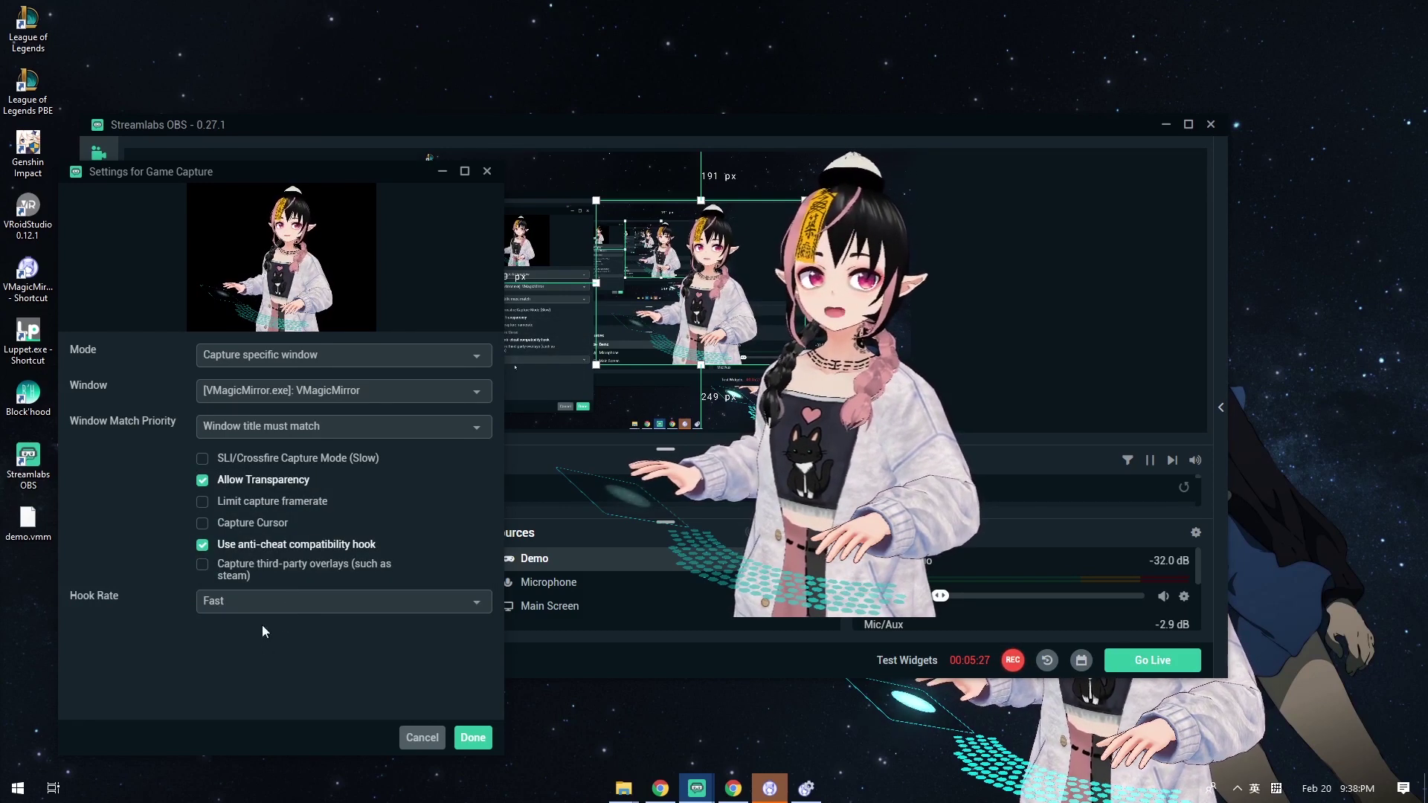
pyautogui.click(473, 738)
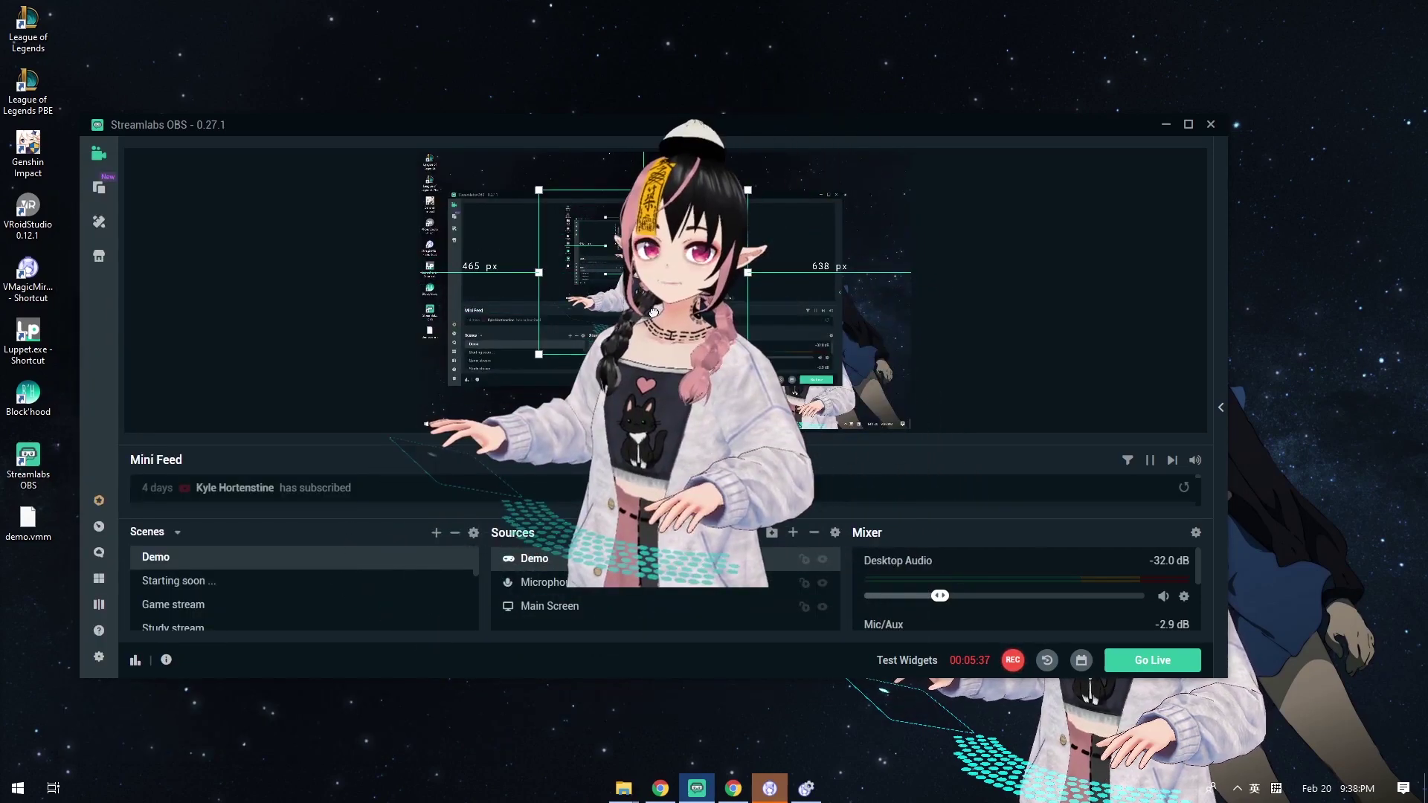
# Step: Drag the avatar toward the scene's lower right, then bring VMagicMirror back to the front
pyautogui.moveTo(653, 313); pyautogui.dragTo(722, 296)
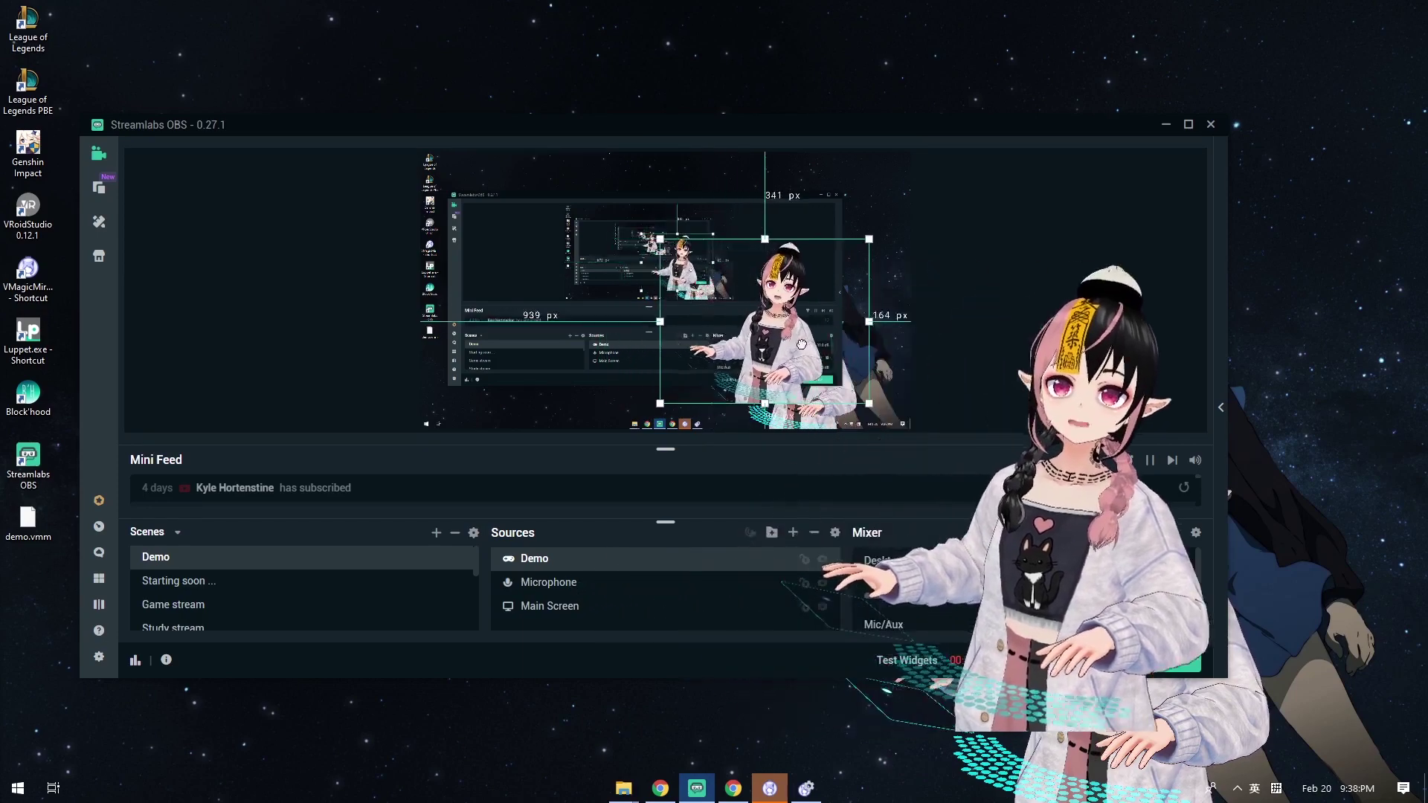
pyautogui.moveTo(806, 345); pyautogui.dragTo(830, 369)
pyautogui.click(570, 605)
pyautogui.click(527, 560)
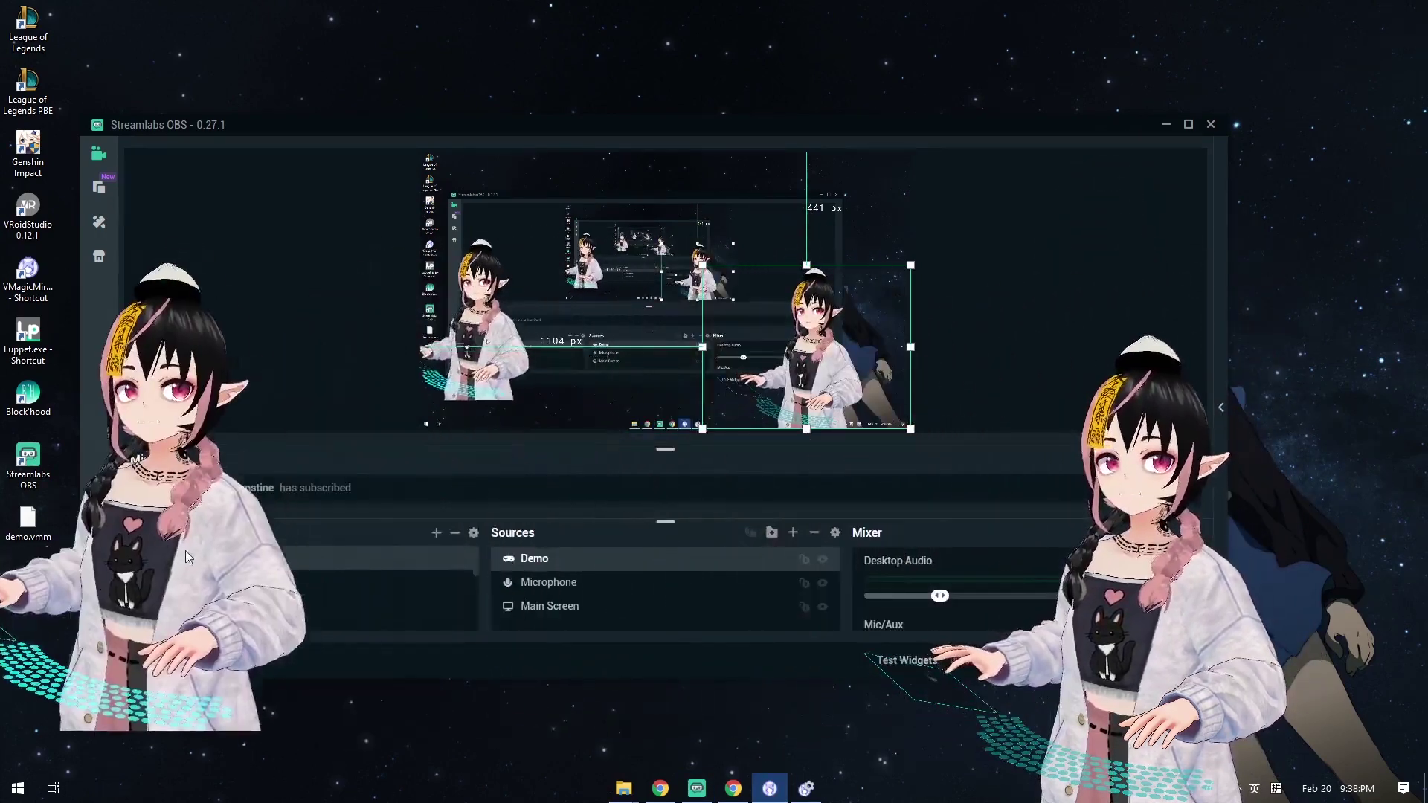
pyautogui.click(549, 606)
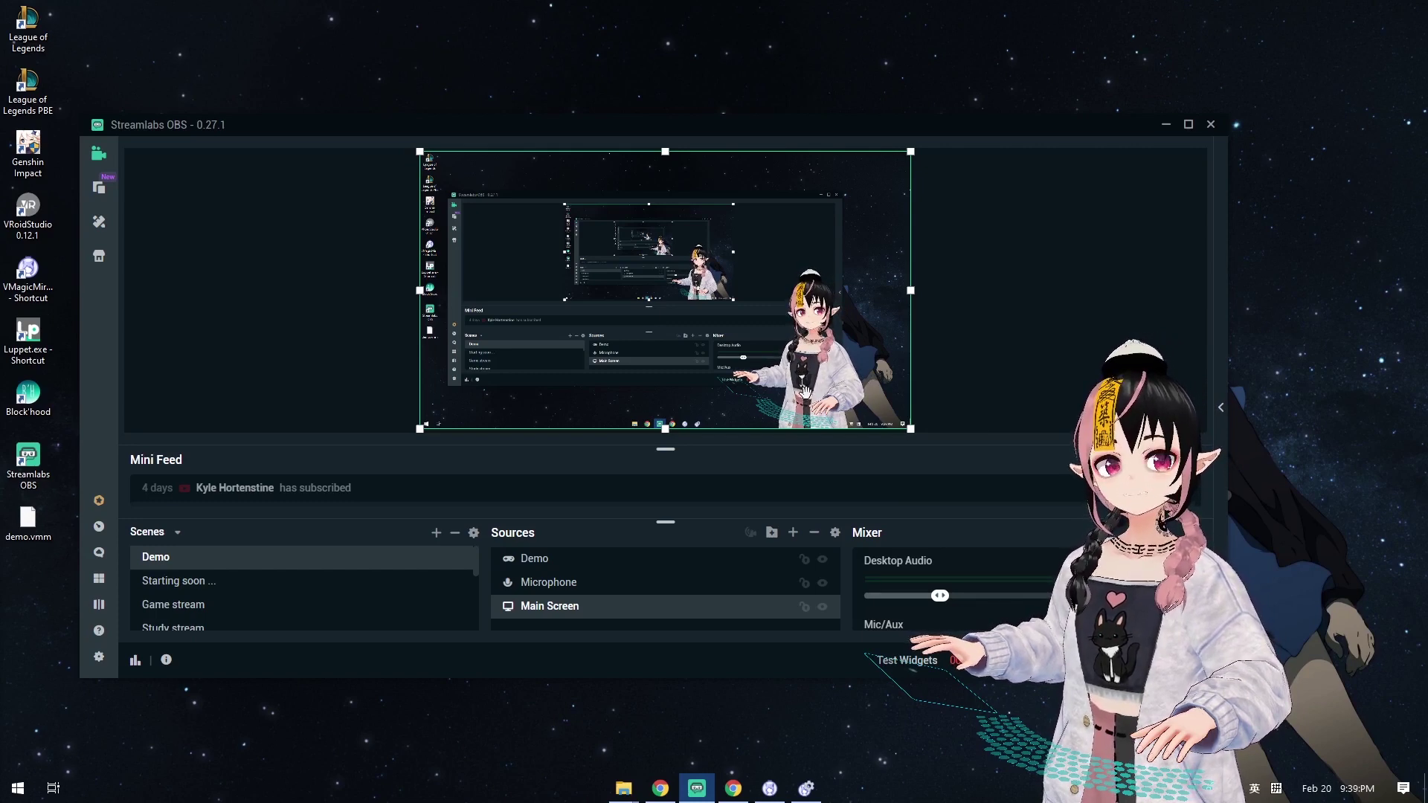
pyautogui.click(807, 789)
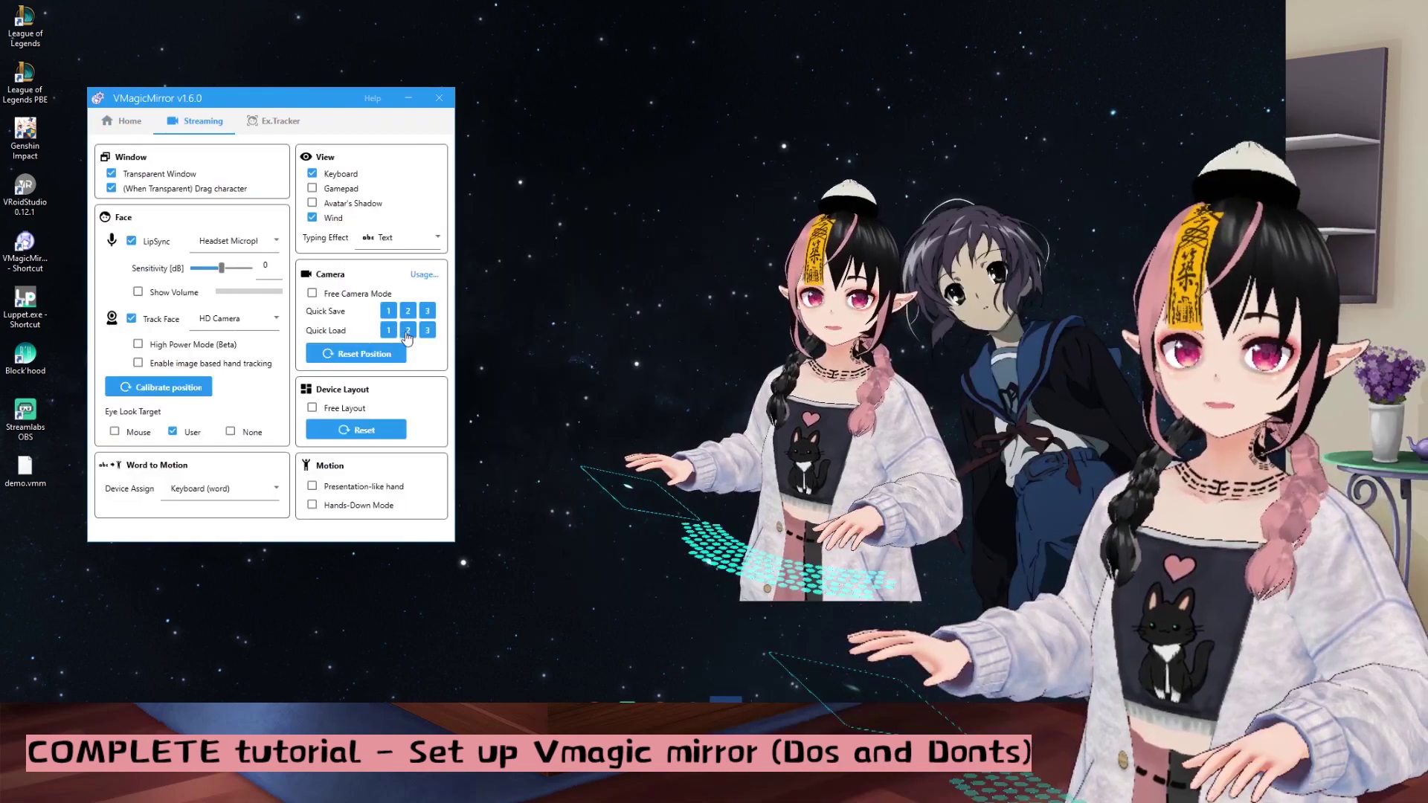
# Step: Load camera positions 3 and 1, then open the manual's 2.3 Streaming section and select its URL
pyautogui.click(428, 332)
pyautogui.click(389, 332)
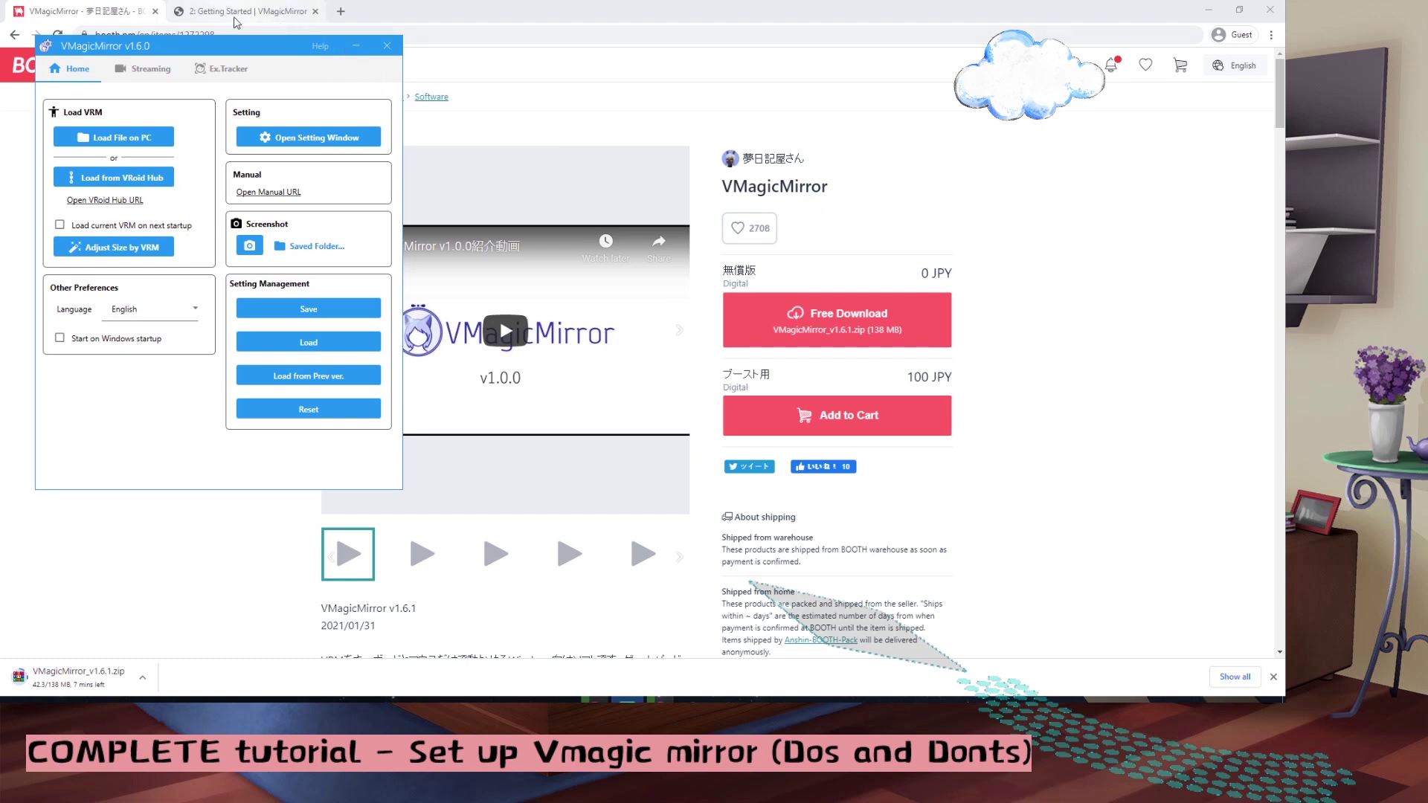
pyautogui.click(242, 12)
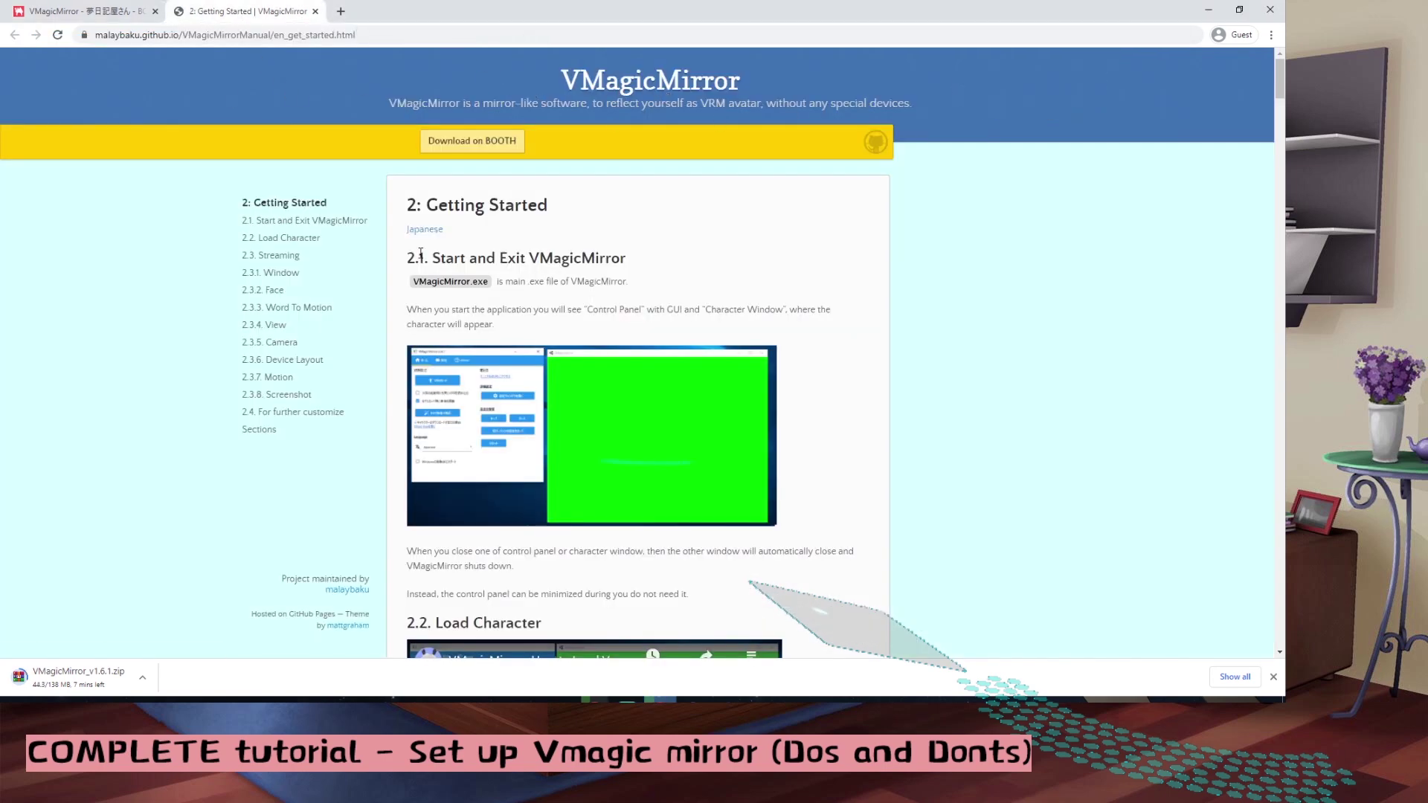
pyautogui.click(270, 256)
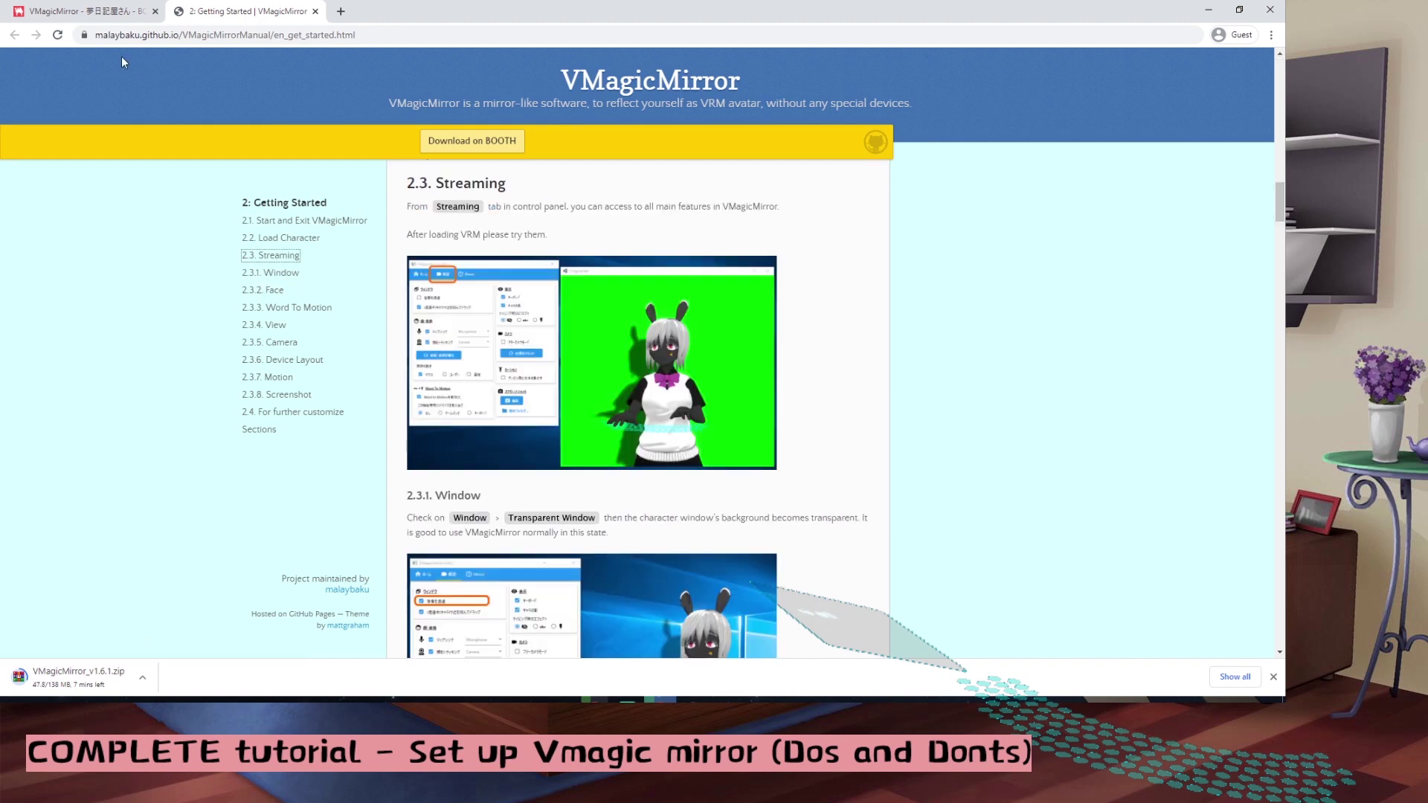
pyautogui.moveTo(96, 34); pyautogui.dragTo(365, 32)
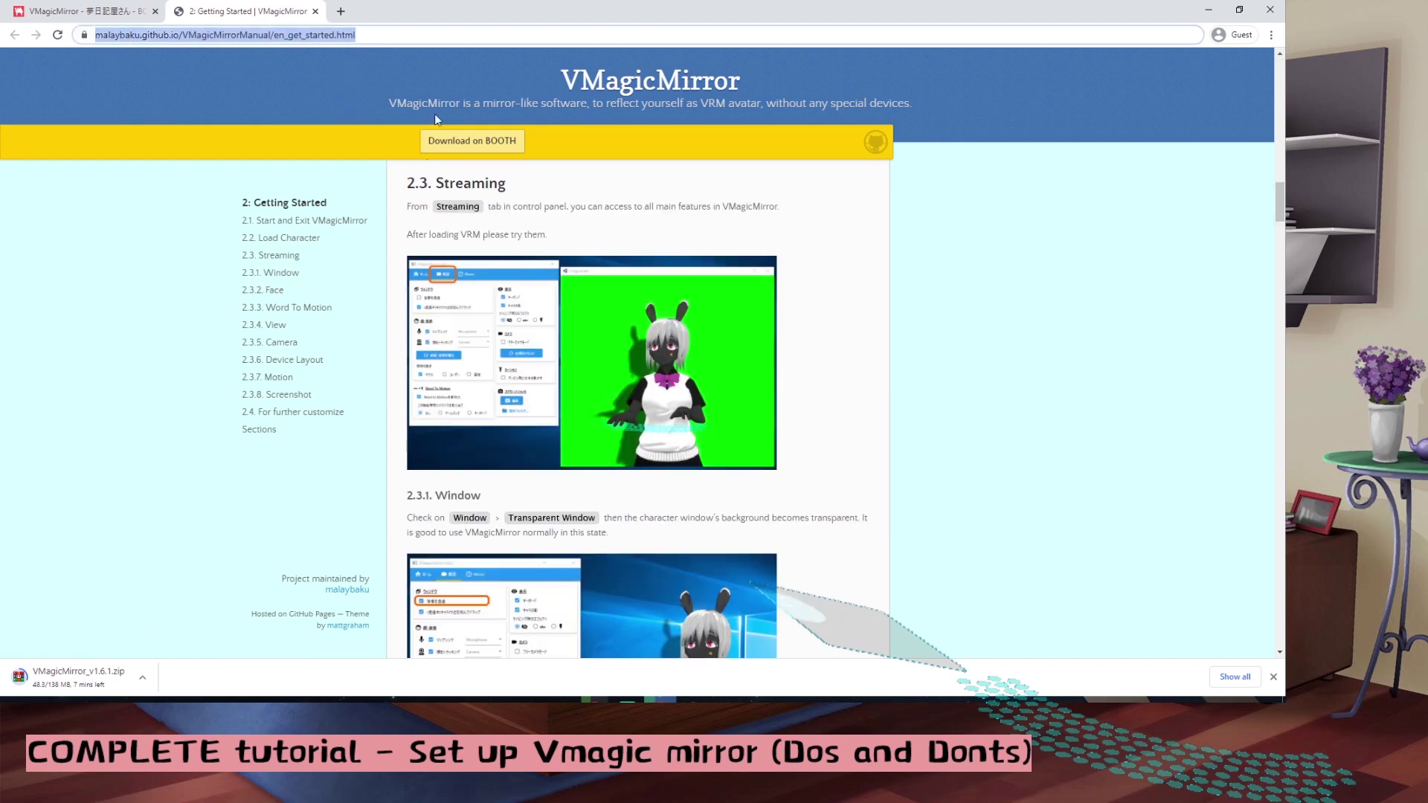